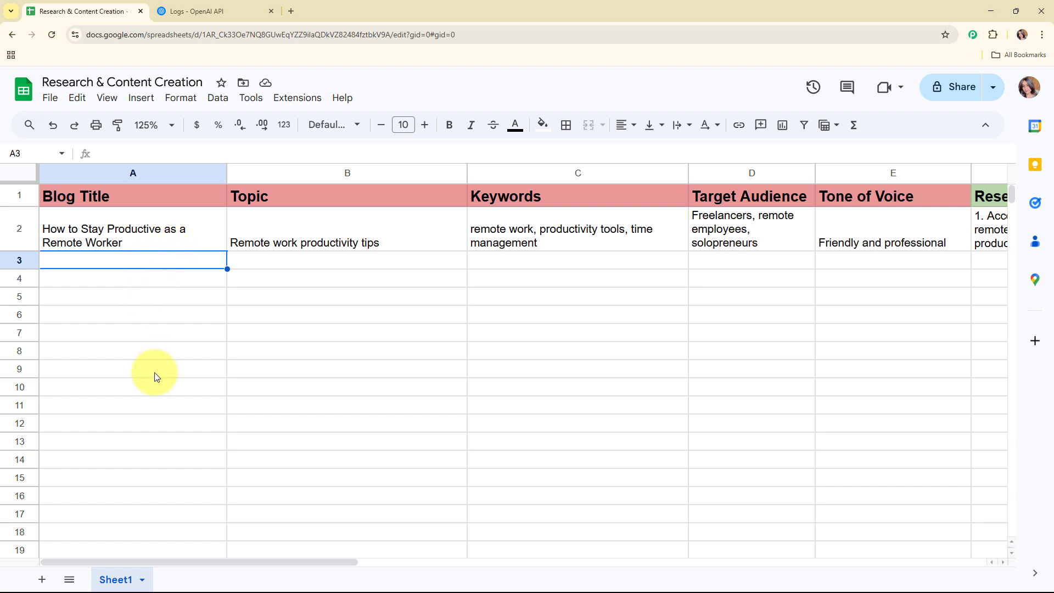
Examine the sheet's blog input columns and its research, outline and draft columns, and look at the OpenAI API logs page.
drag(238, 561, 471, 591)
click(357, 267)
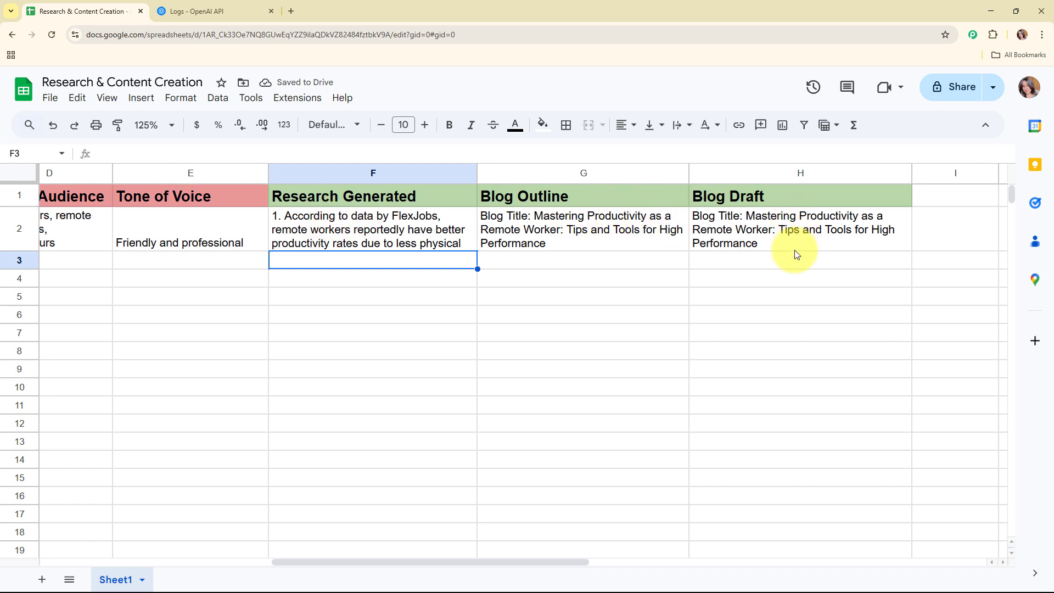
drag(482, 560, 393, 570)
click(412, 265)
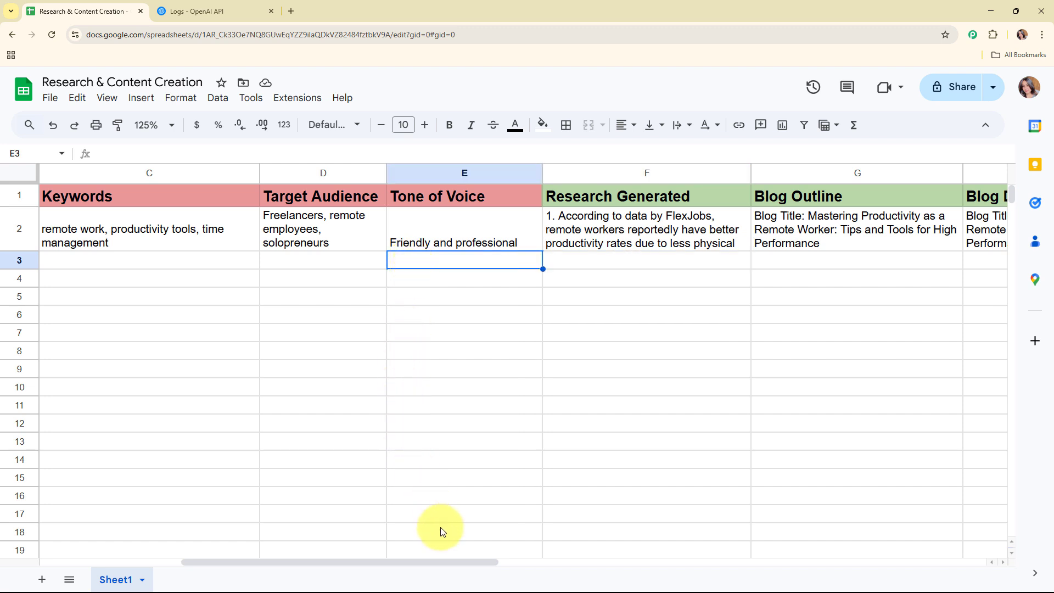
drag(439, 561, 489, 561)
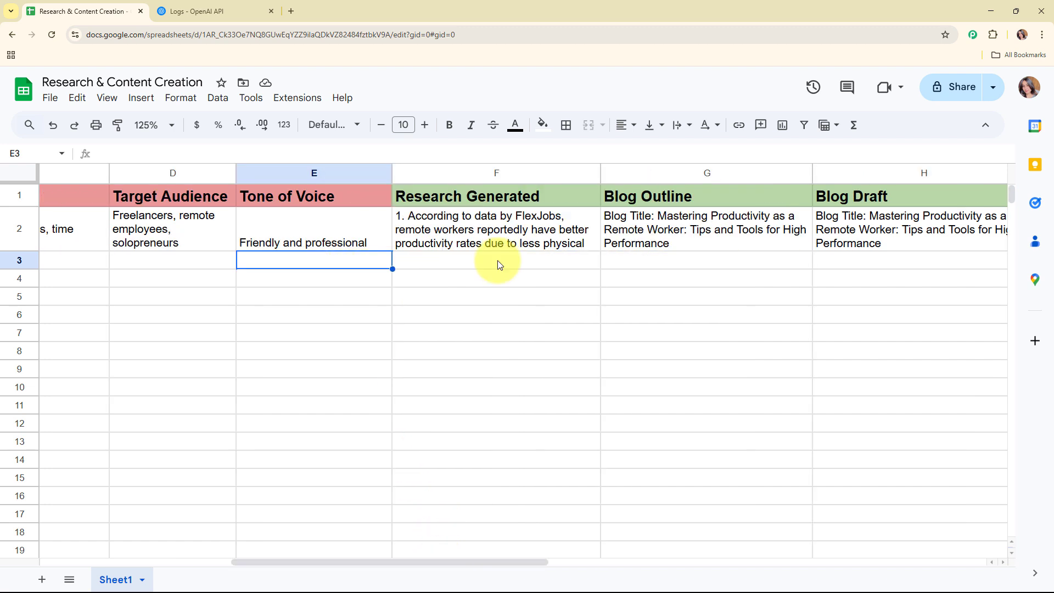
click(497, 265)
click(656, 261)
click(877, 261)
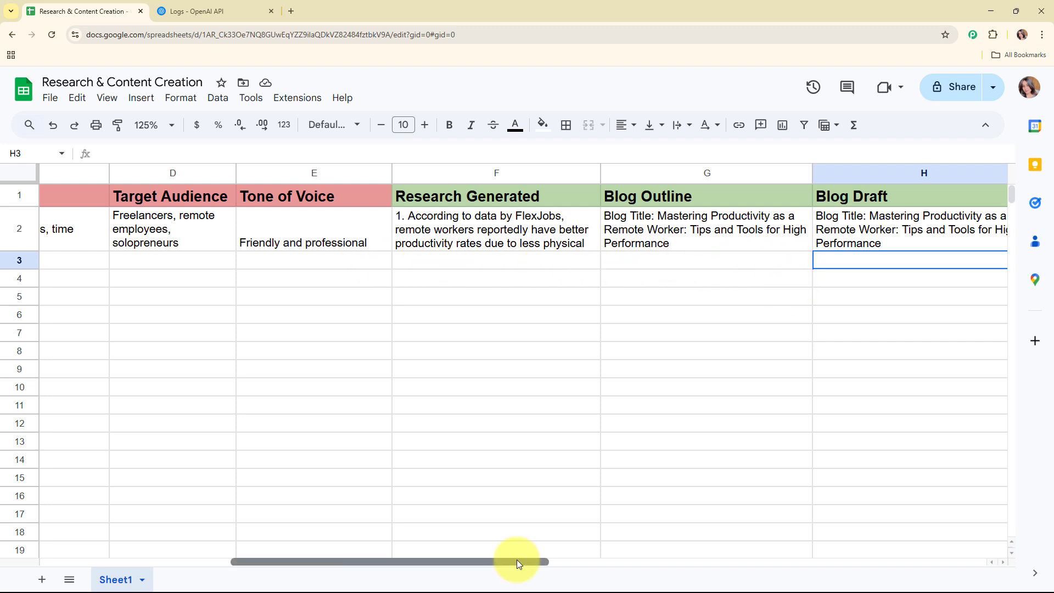
drag(516, 558, 200, 536)
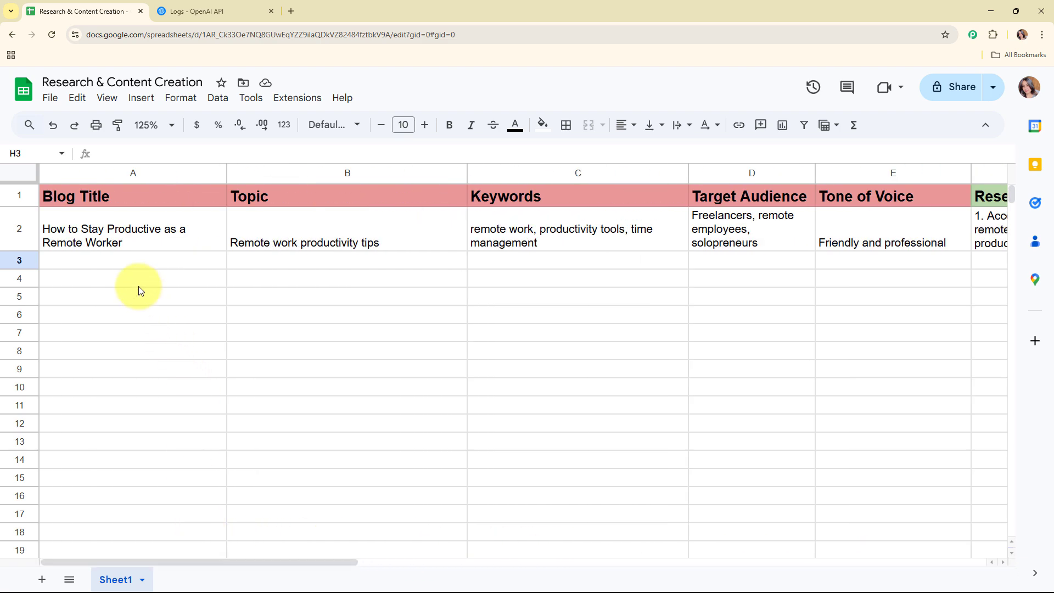
click(129, 265)
click(181, 11)
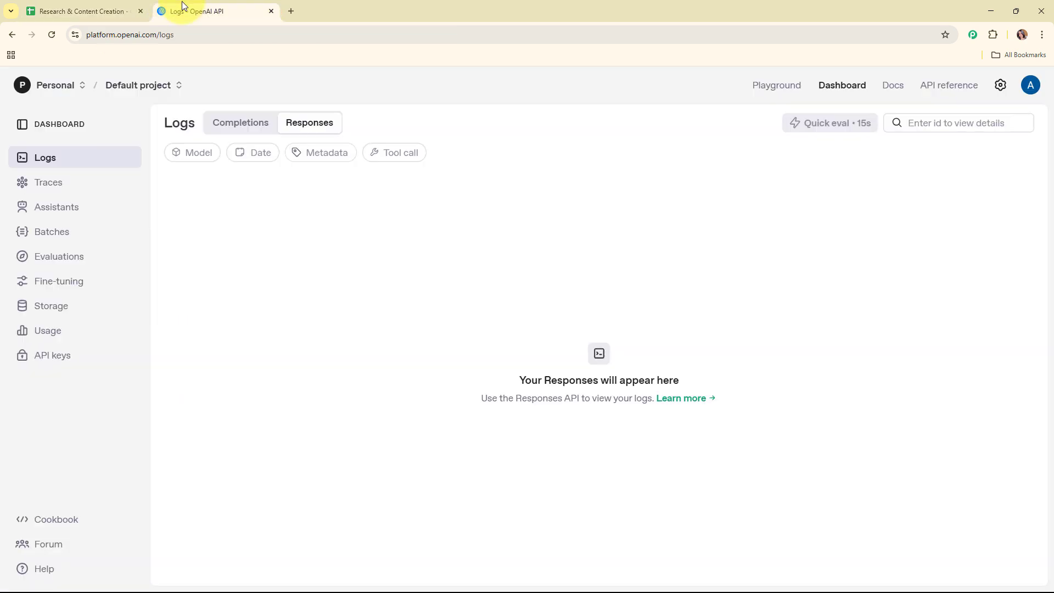
click(102, 9)
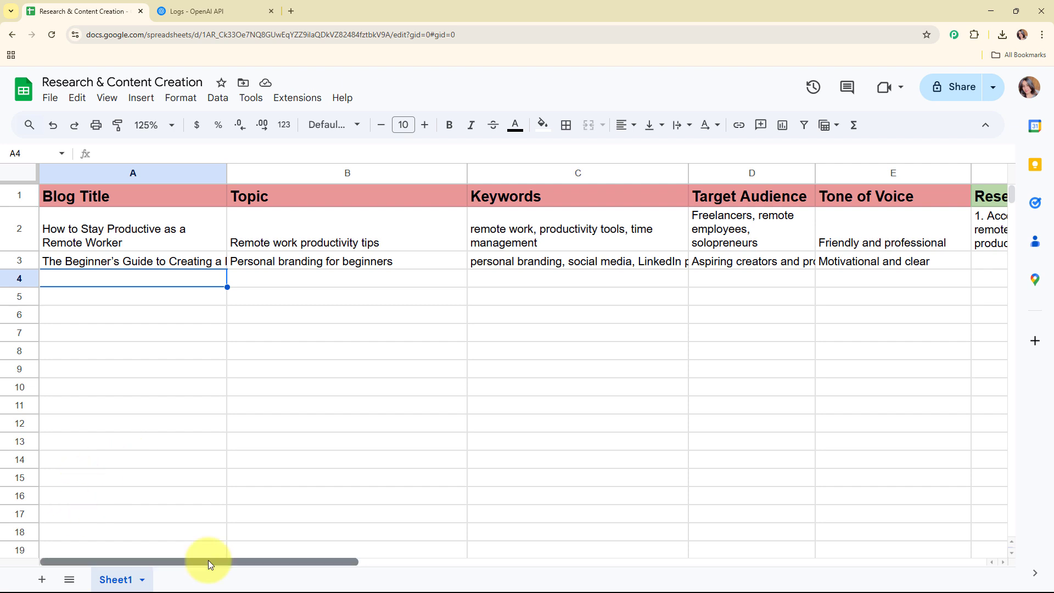
Examine the generated research, blog outline and blog draft for the personal branding entry in row 3.
drag(222, 562, 409, 584)
click(387, 295)
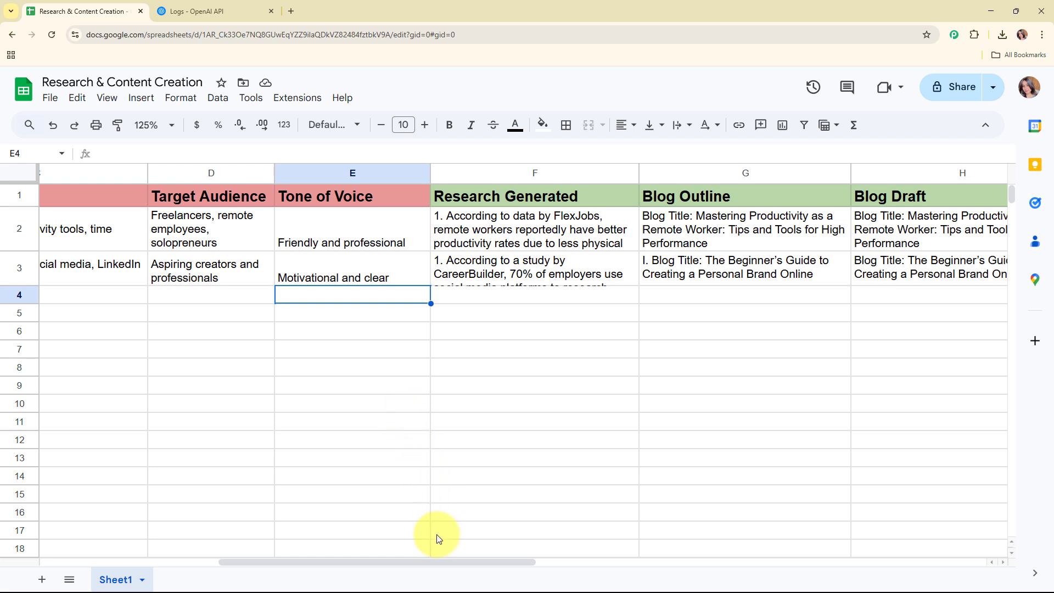
mouse_move(387, 562)
mouse_down()
mouse_move(455, 575)
mouse_move(379, 575)
mouse_up()
double_click(557, 281)
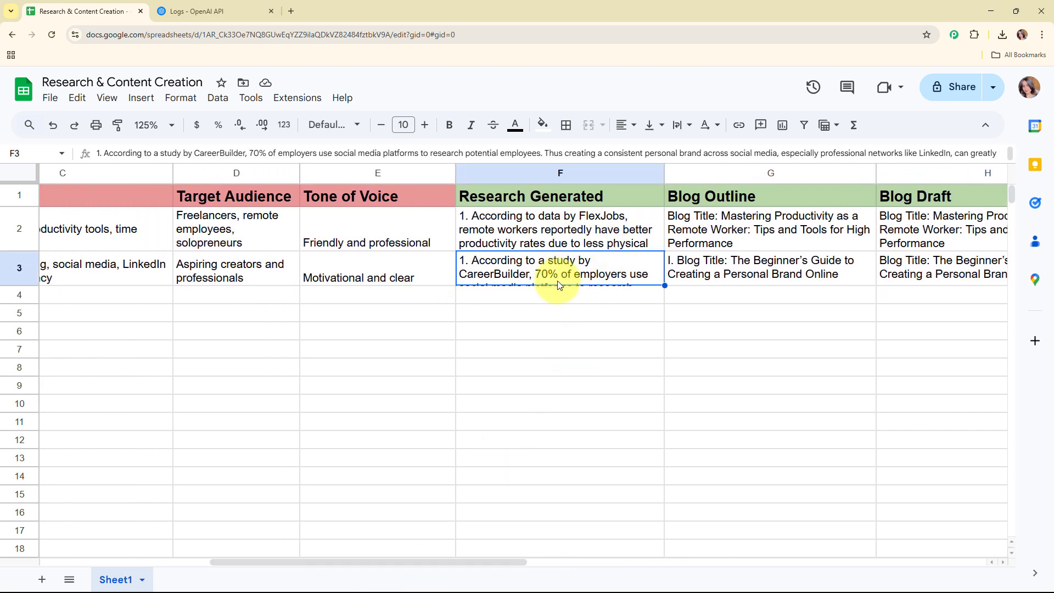
click(323, 314)
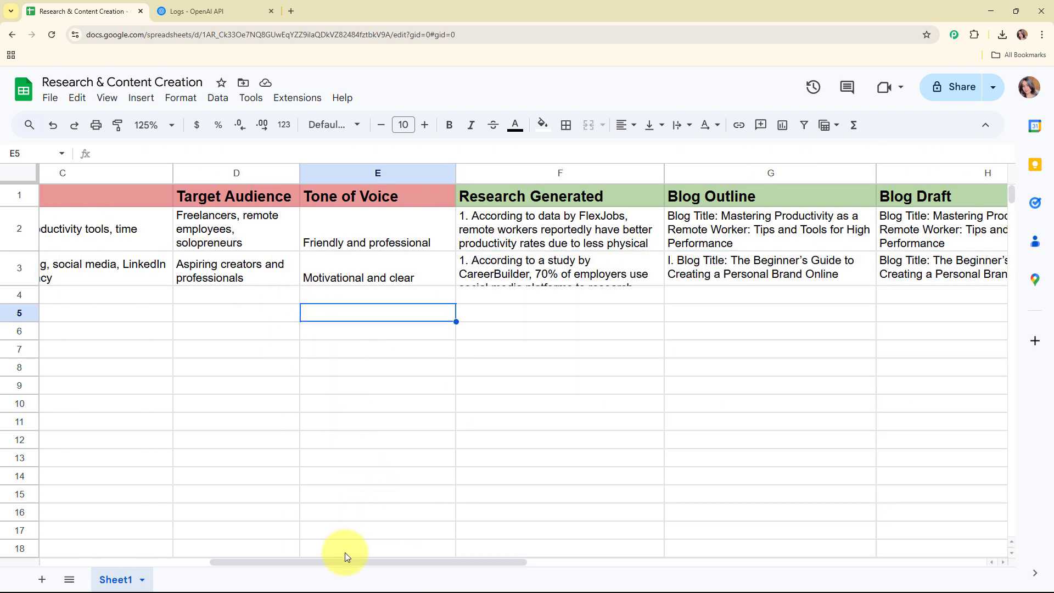
drag(345, 560, 141, 536)
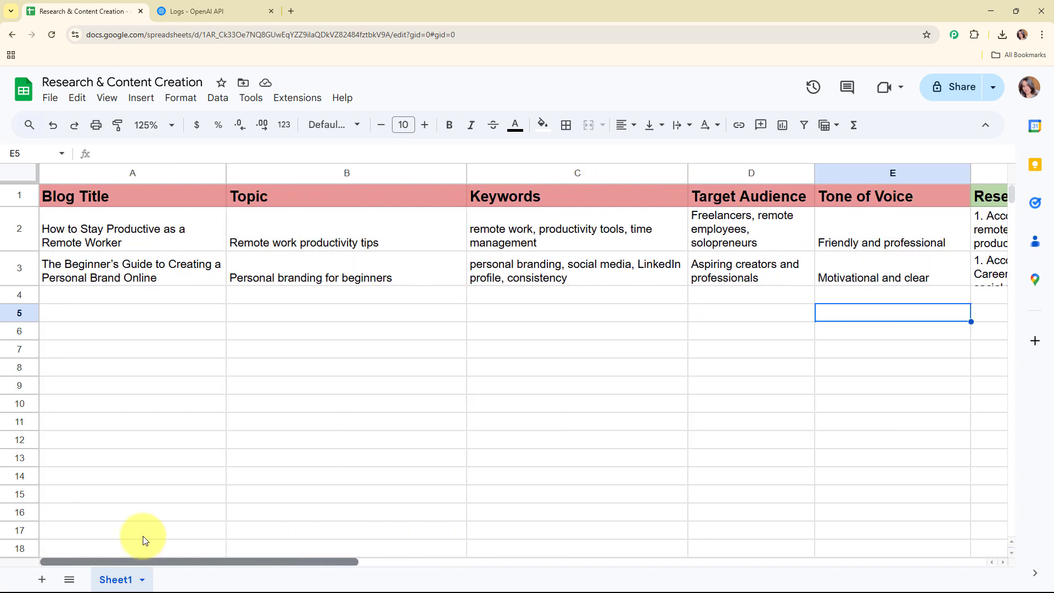
click(142, 294)
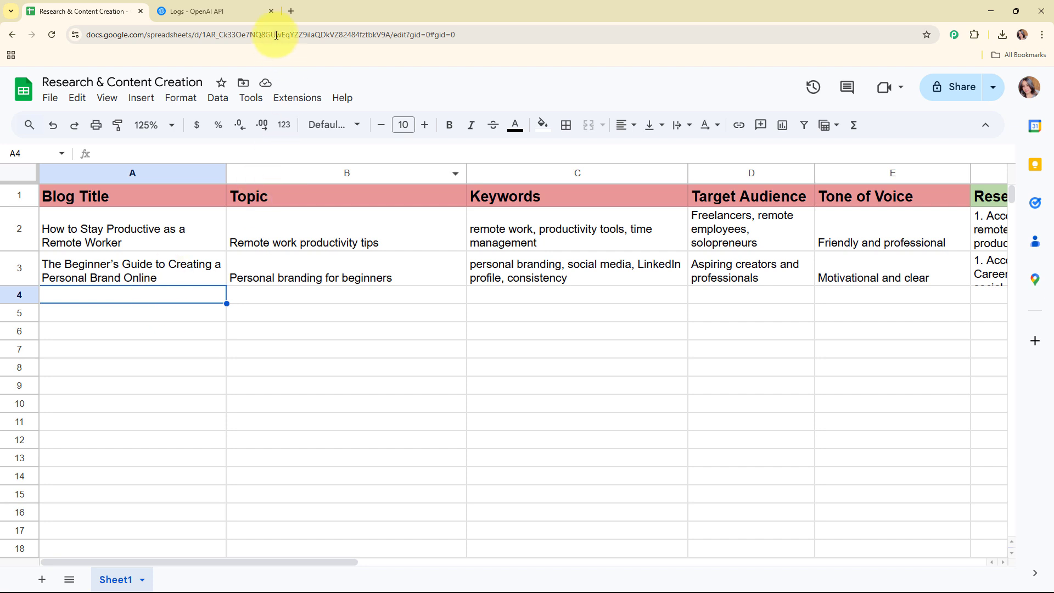
Go to pabbly.com/connect in a new browser tab, sign in and access the Pabbly Connect dashboard.
click(295, 8)
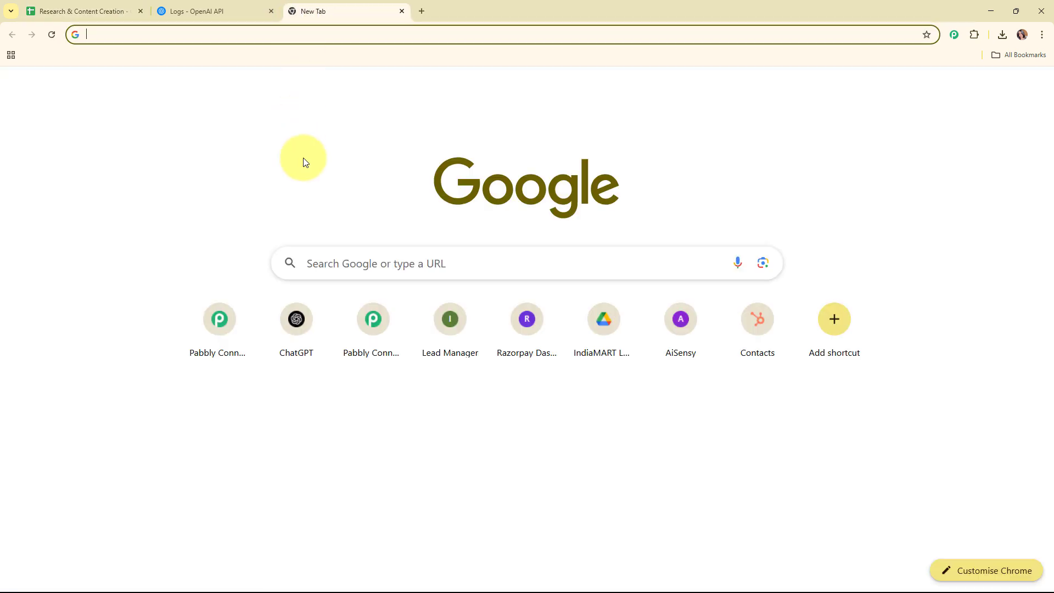
text(pabb)
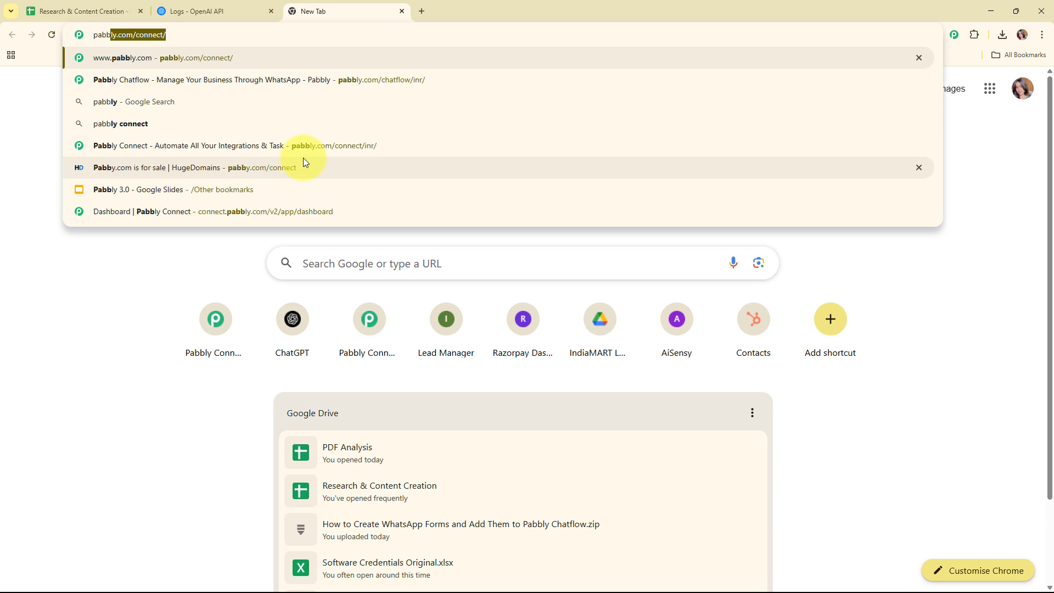
key(Return)
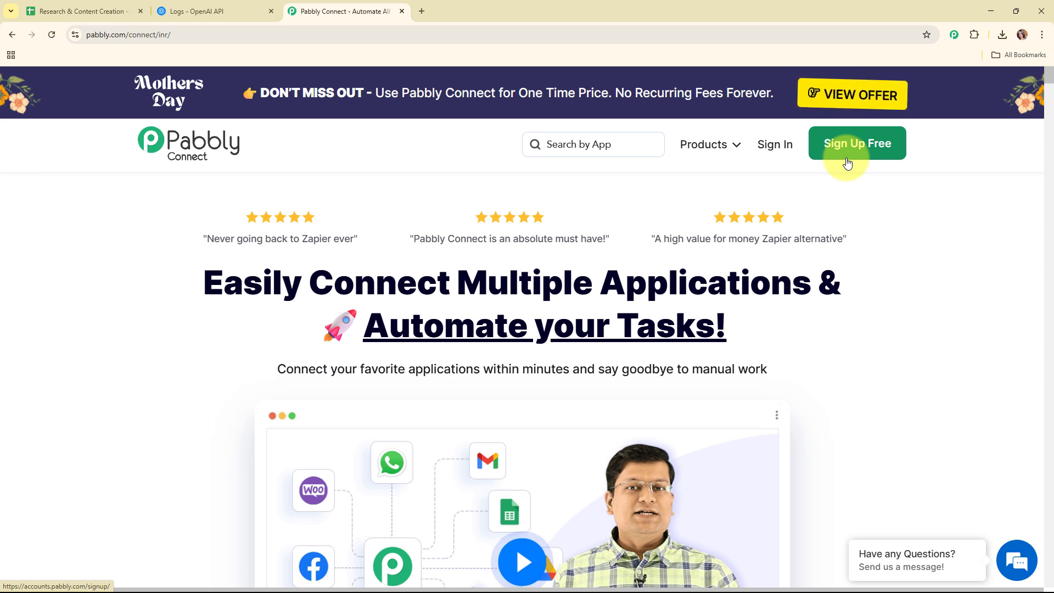
click(782, 148)
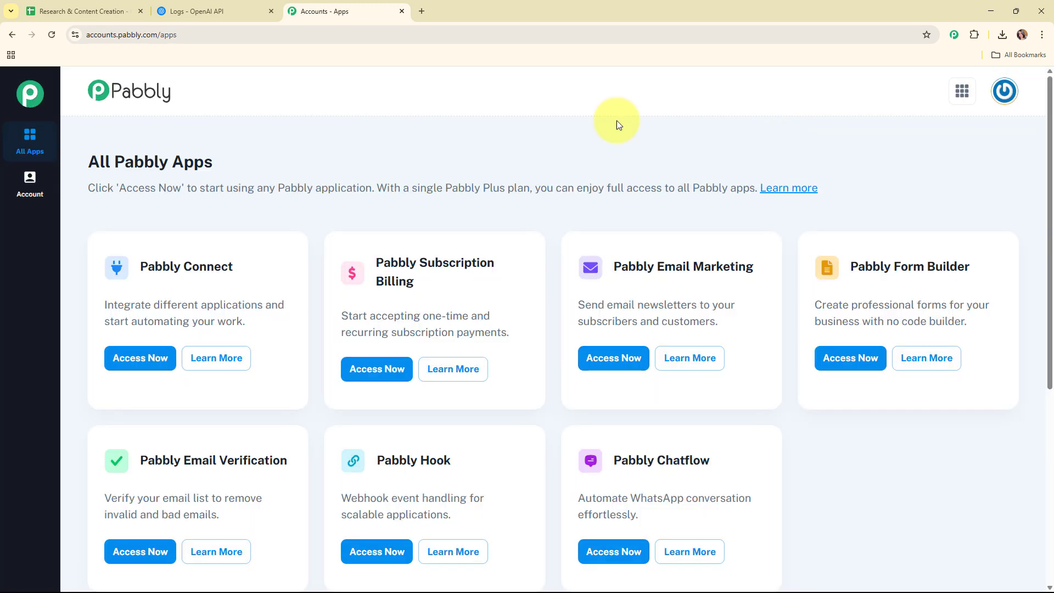
drag(94, 157, 326, 163)
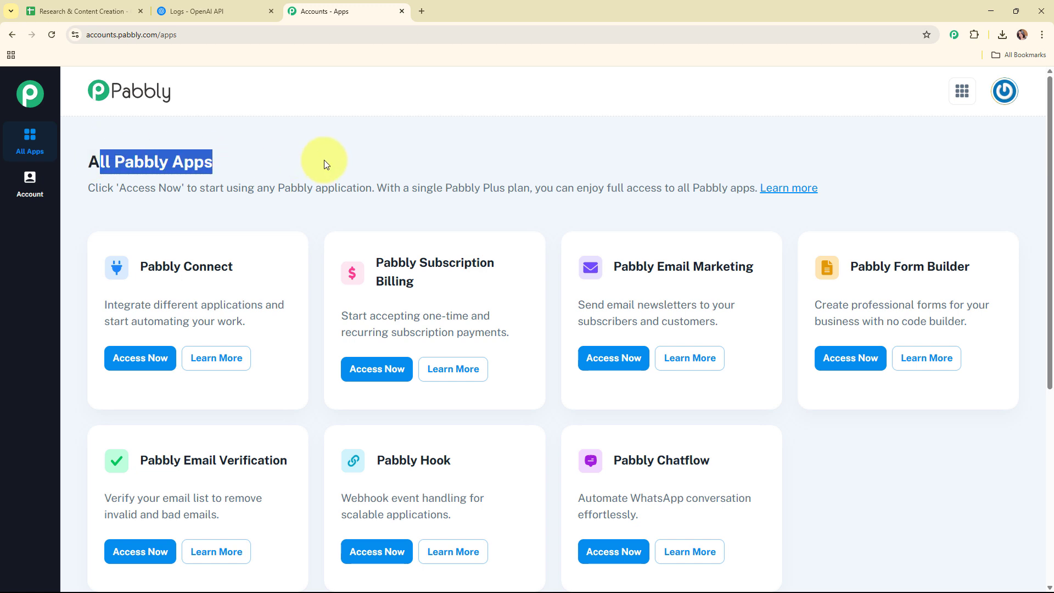
click(431, 150)
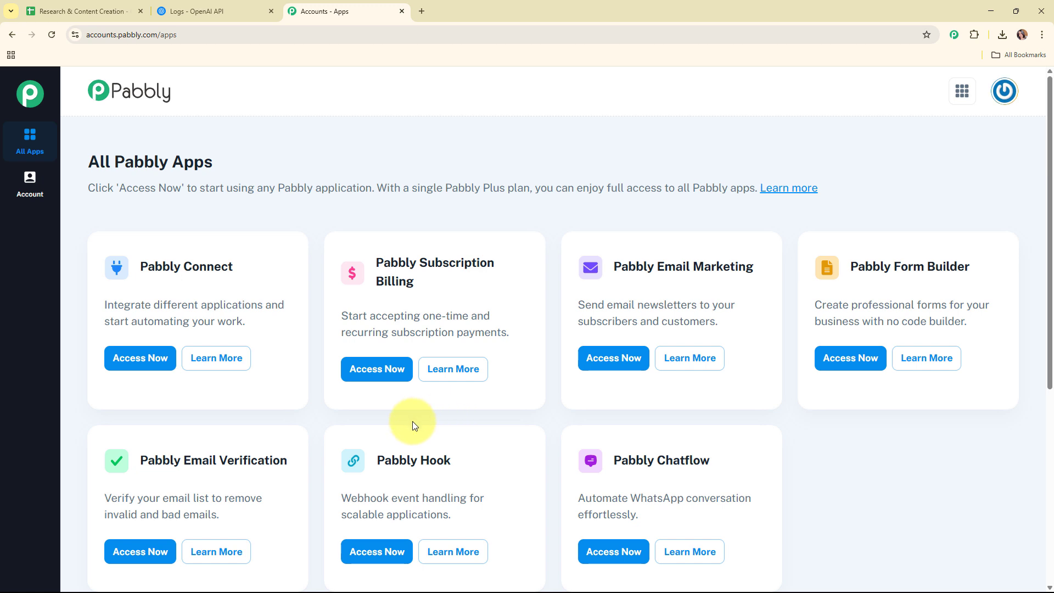
click(140, 359)
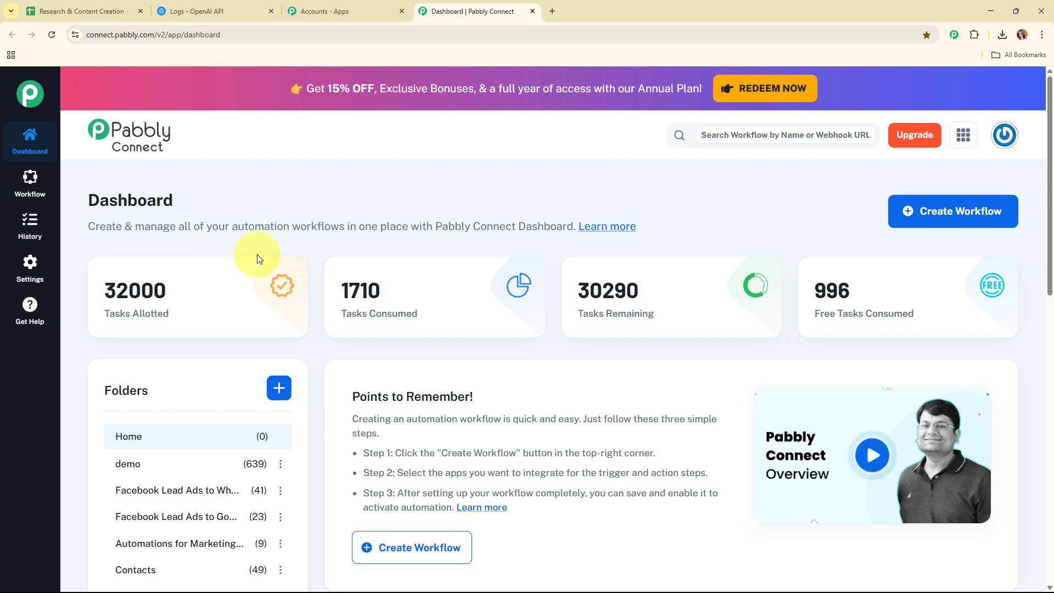
Start a new workflow named "Create Multi AI Agent System for Research and Content Creation" in the Automations folder.
click(982, 210)
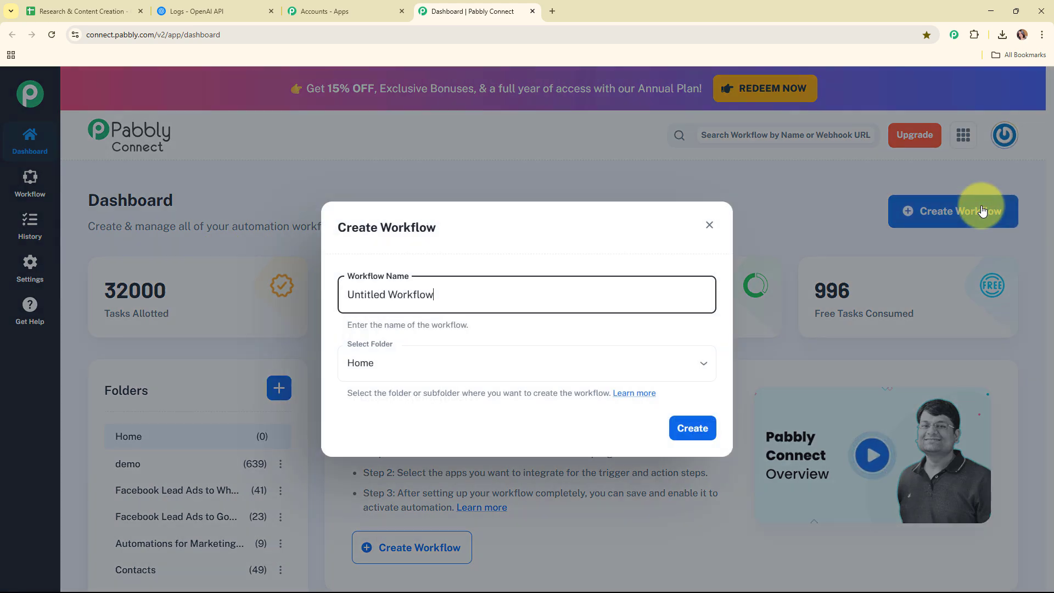
drag(472, 290, 314, 300)
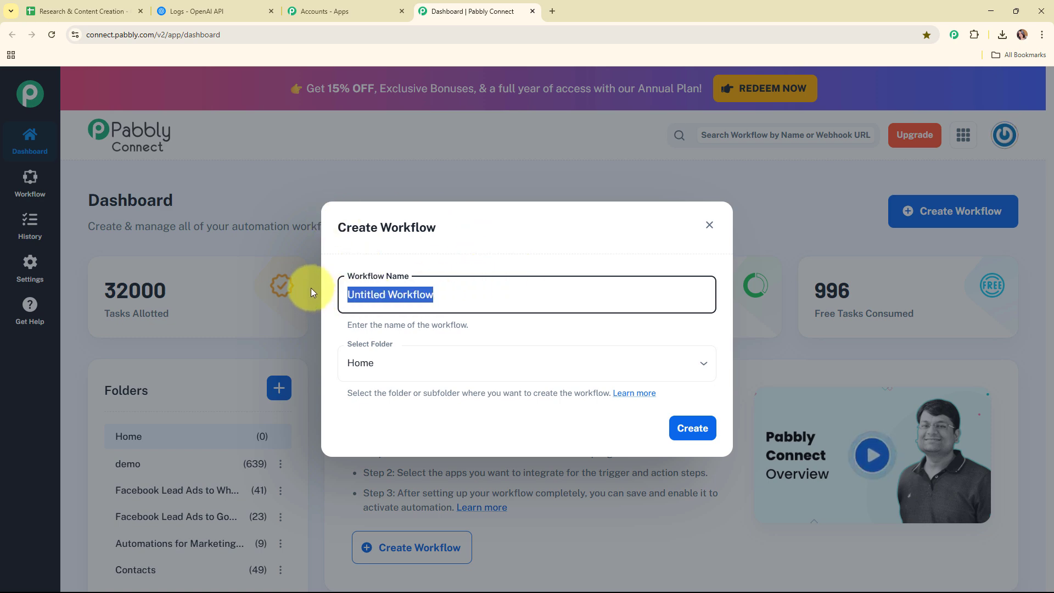
text(Create Multi AI Agent System for Research and Content Creation)
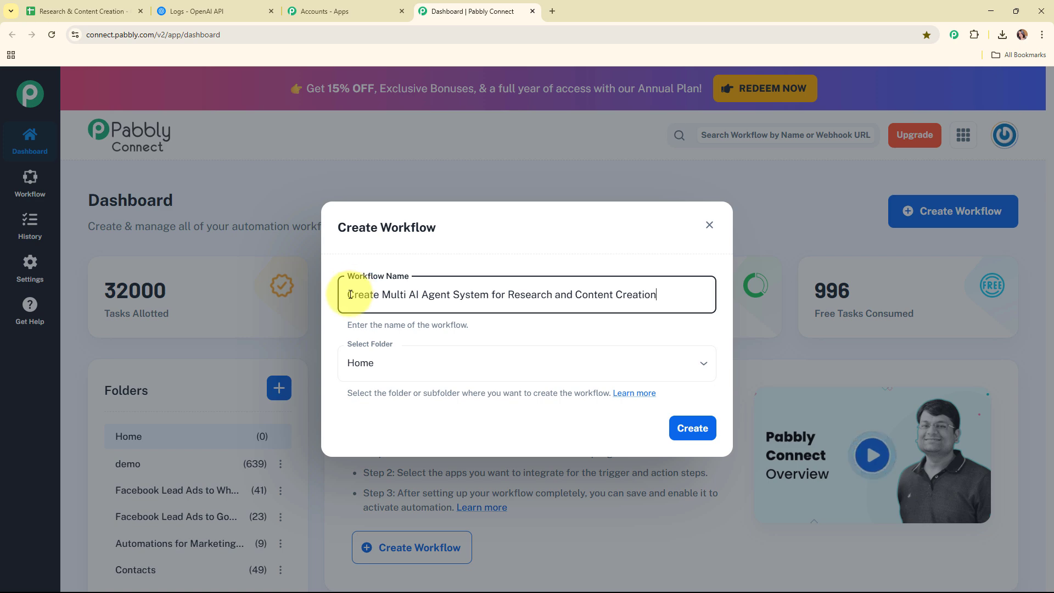
drag(348, 291, 732, 317)
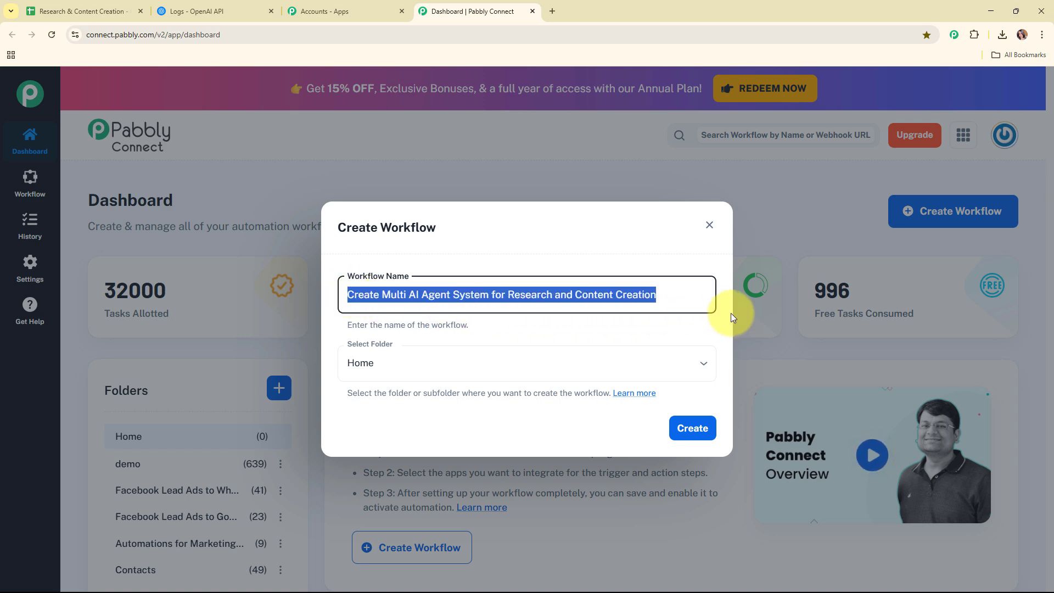
click(641, 325)
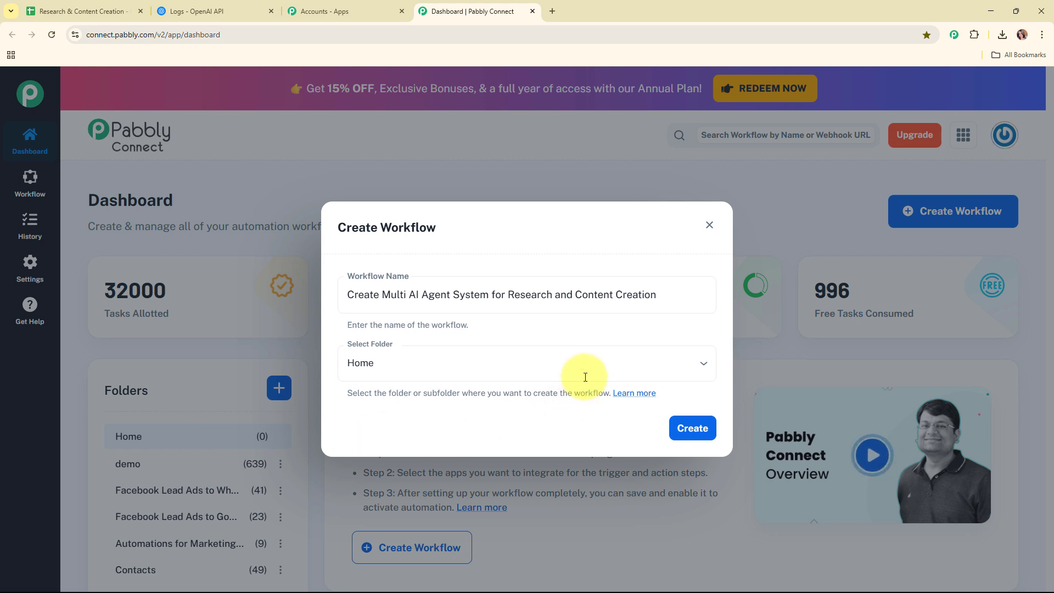
click(480, 358)
scroll(455, 309, down, 1)
click(461, 326)
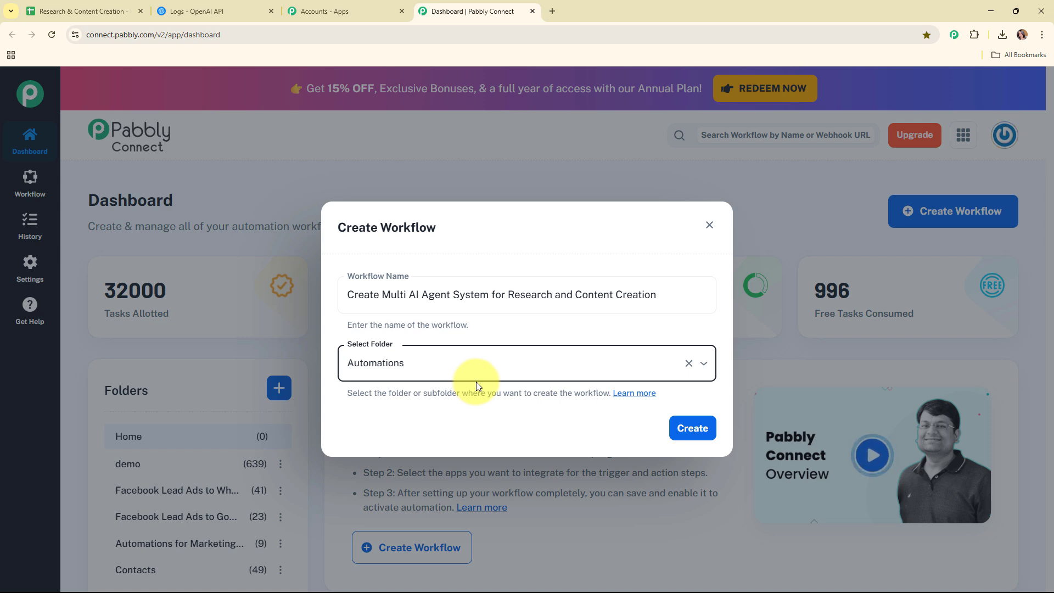
Look through the Pabbly help article on creating workflow folders and nested folders, and close it.
click(640, 394)
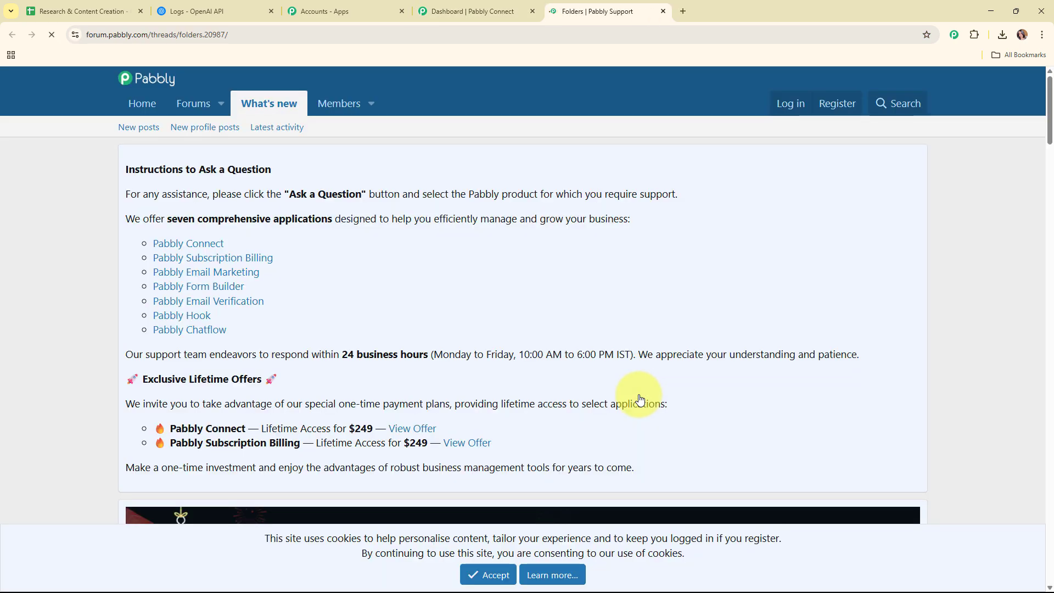
scroll(651, 383, down, 12)
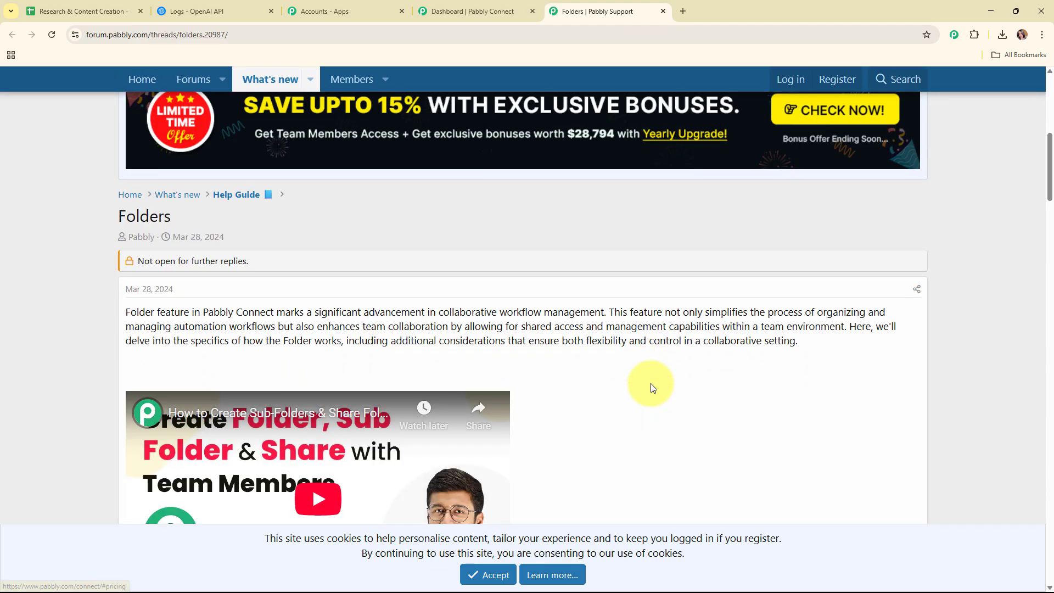
scroll(651, 383, down, 11)
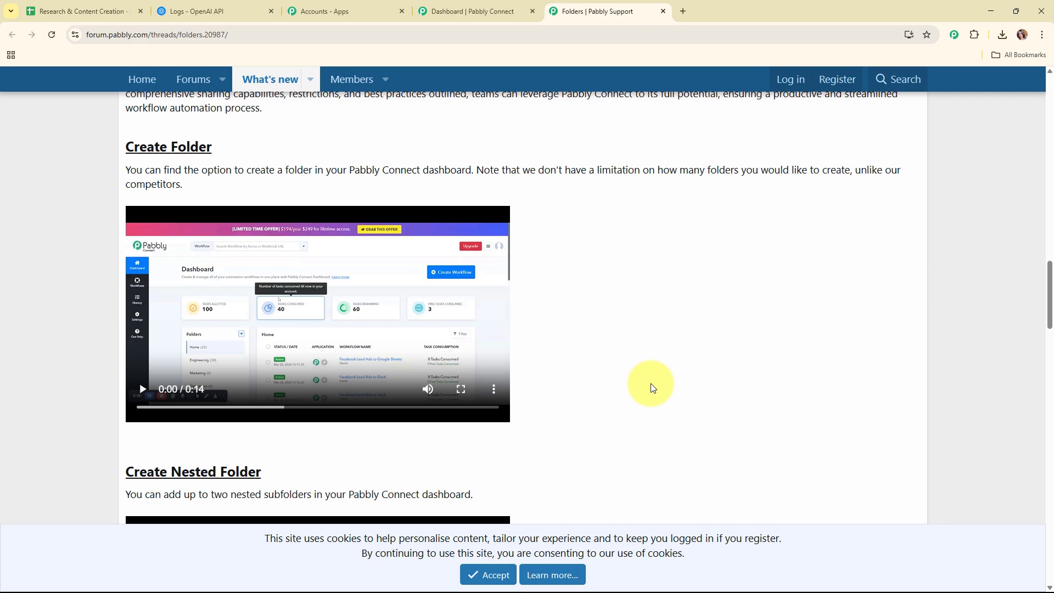
click(663, 10)
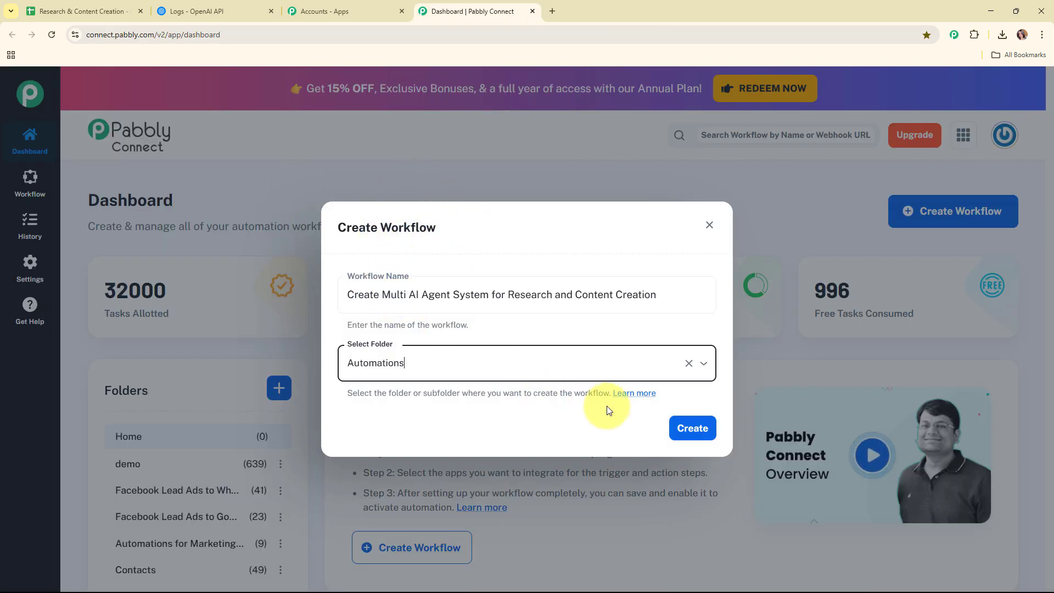
Finish creating the workflow and choose Google Sheets as its trigger application.
click(692, 427)
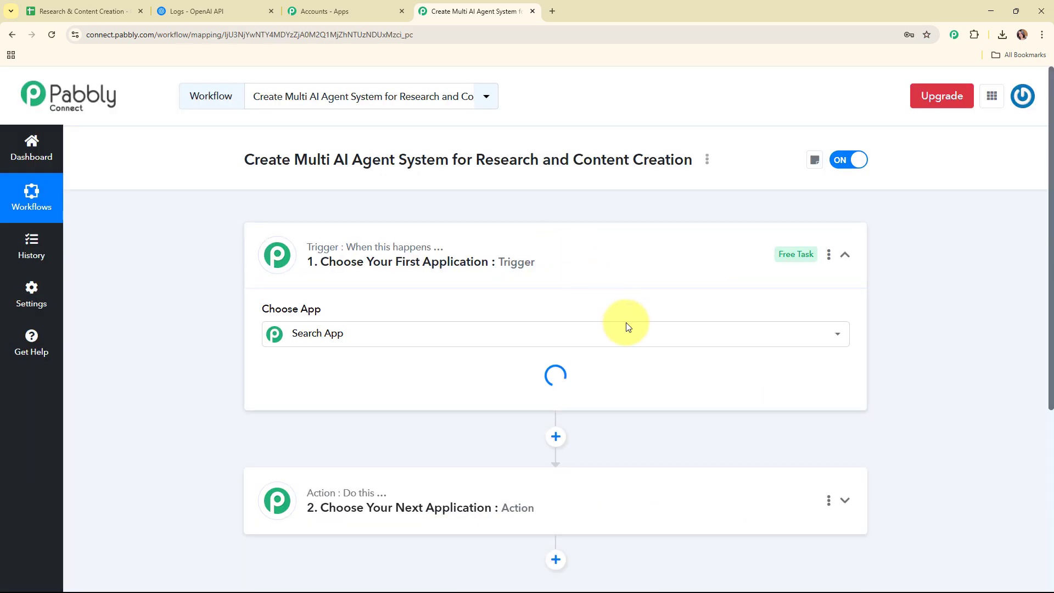
click(650, 276)
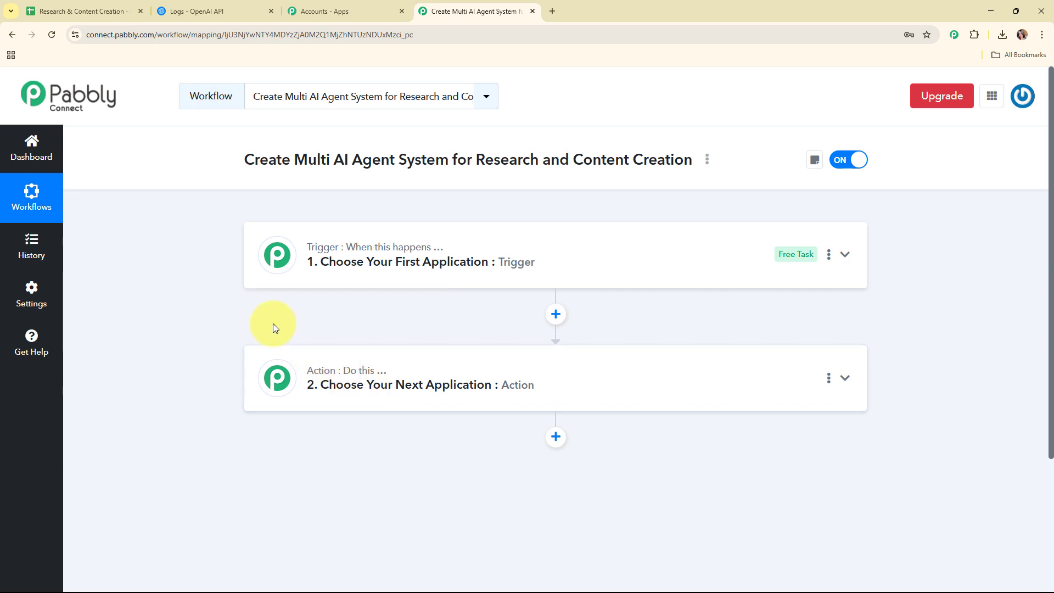
click(494, 273)
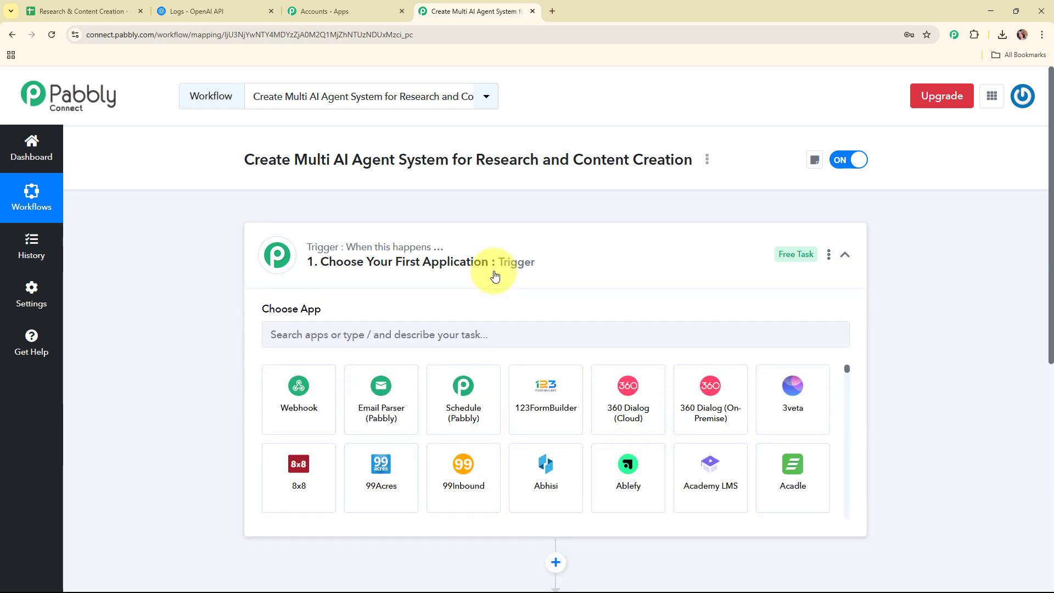
click(411, 331)
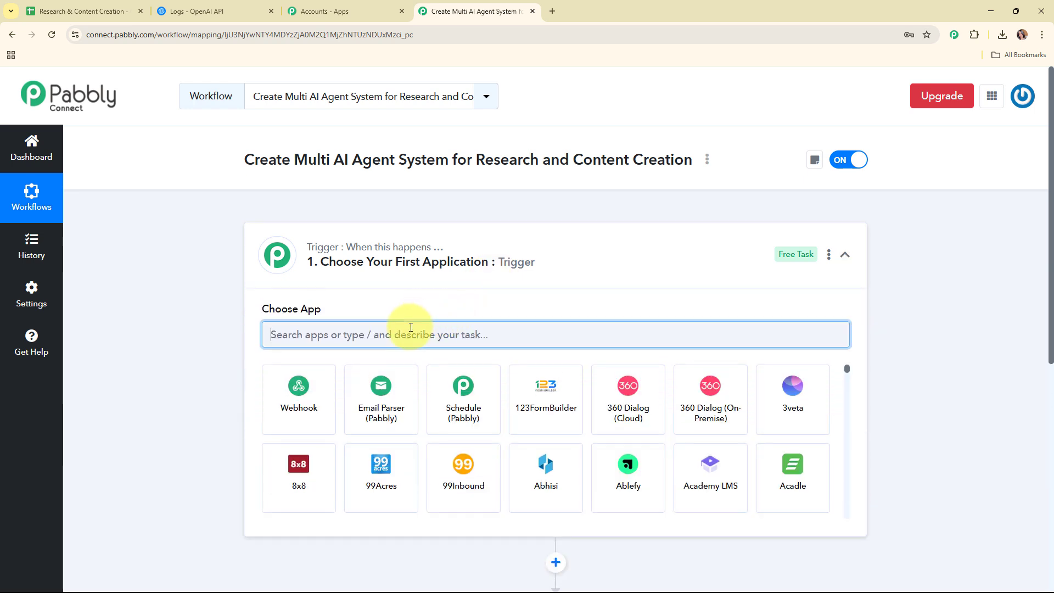
text(goo)
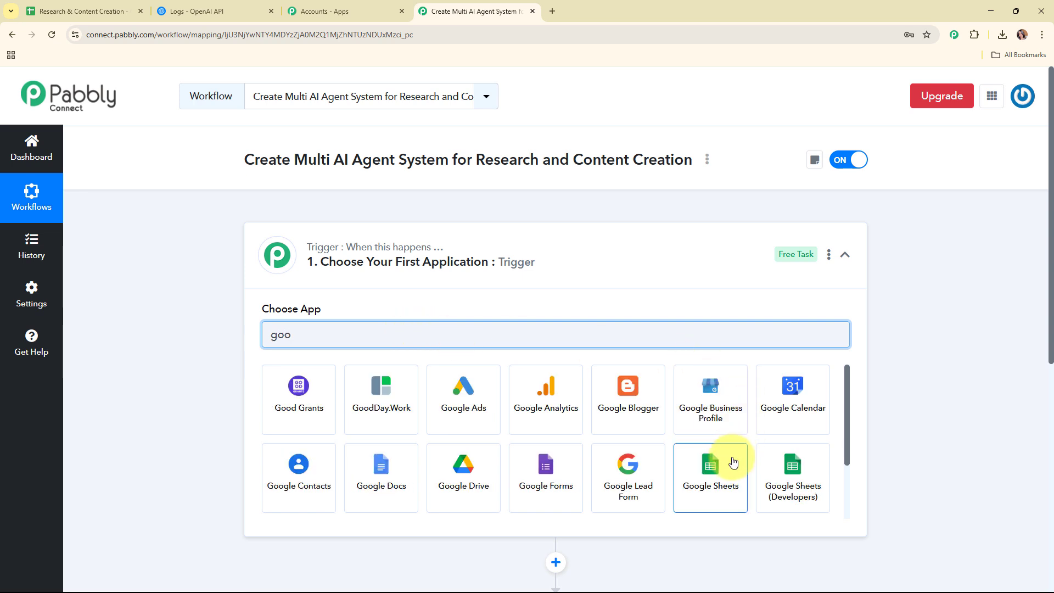
click(727, 477)
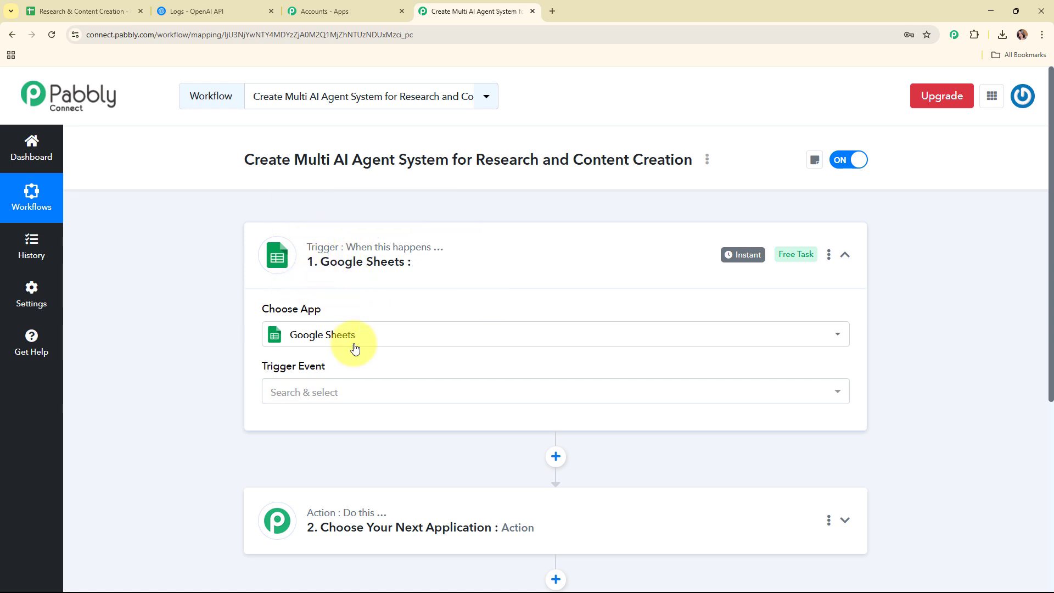
Set the Google Sheets trigger event to New or Updated Spreadsheet Row and look over the trigger's setup section.
click(364, 392)
click(369, 453)
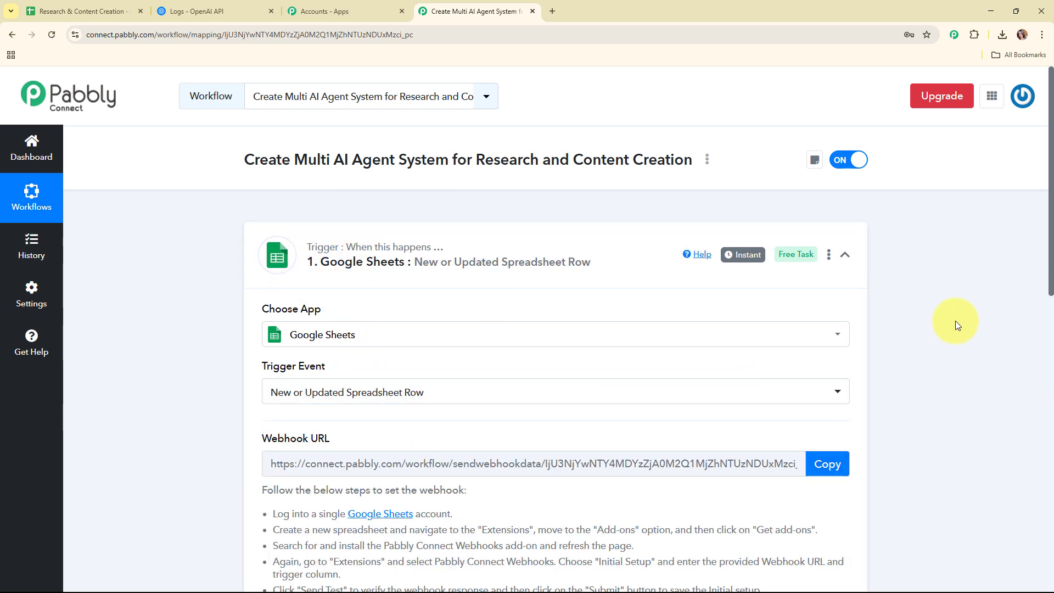
scroll(952, 317, down, 4)
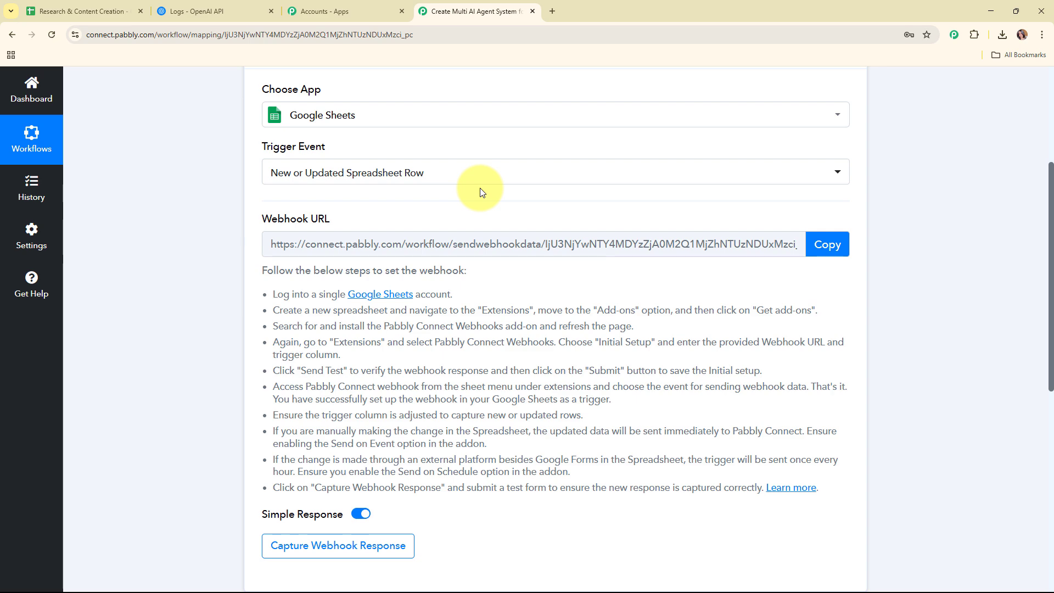
scroll(470, 206, up, 1)
drag(262, 203, 348, 212)
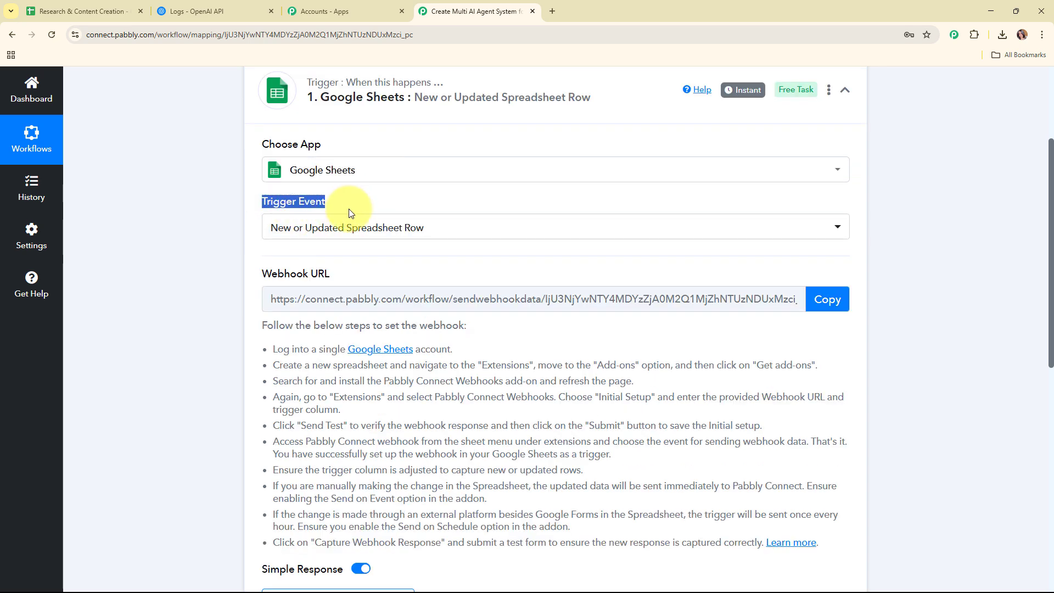
Review the webhook setup instructions, copy the trigger's webhook URL and switch to the Research & Content Creation spreadsheet.
drag(264, 279, 331, 276)
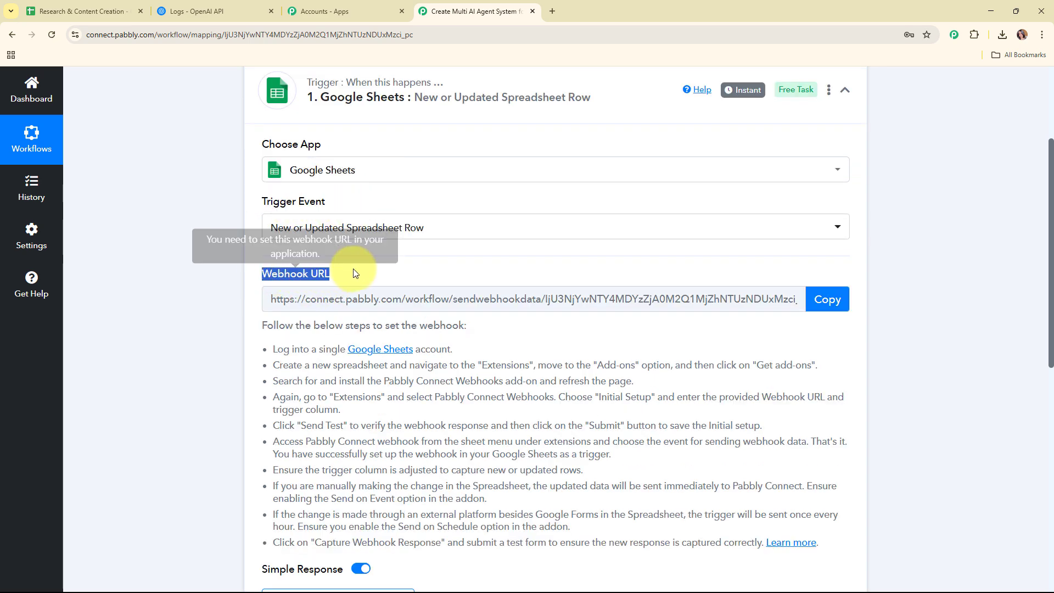
click(493, 274)
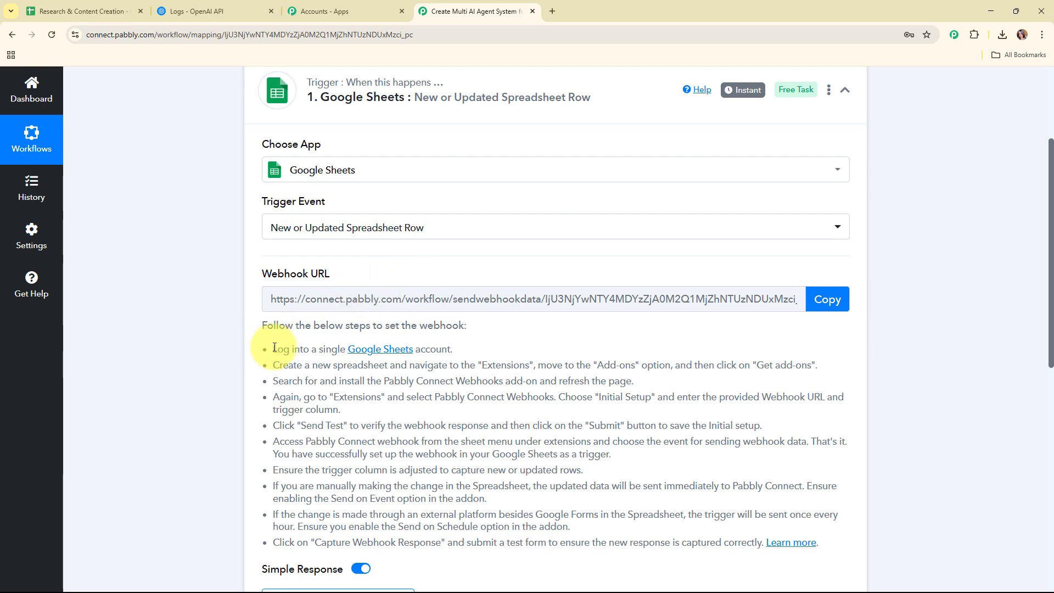
scroll(329, 379, down, 2)
drag(272, 348, 748, 455)
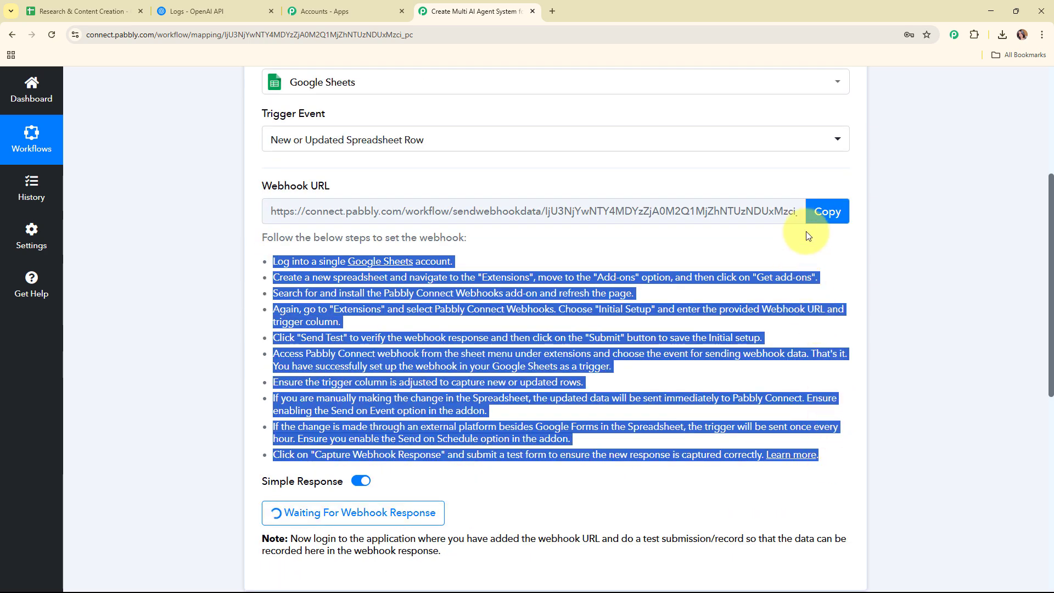
click(821, 219)
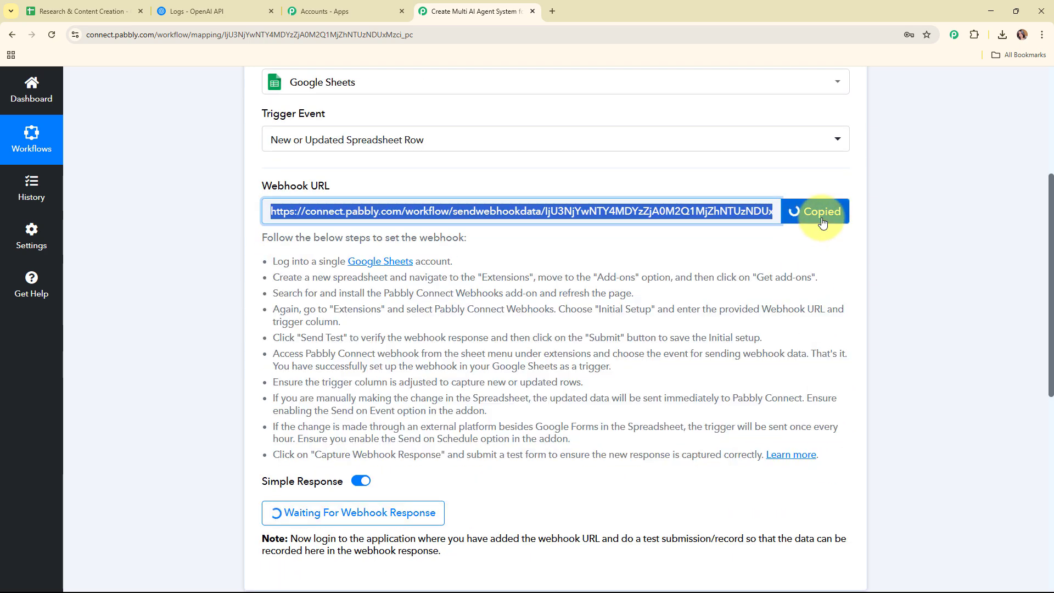
click(112, 11)
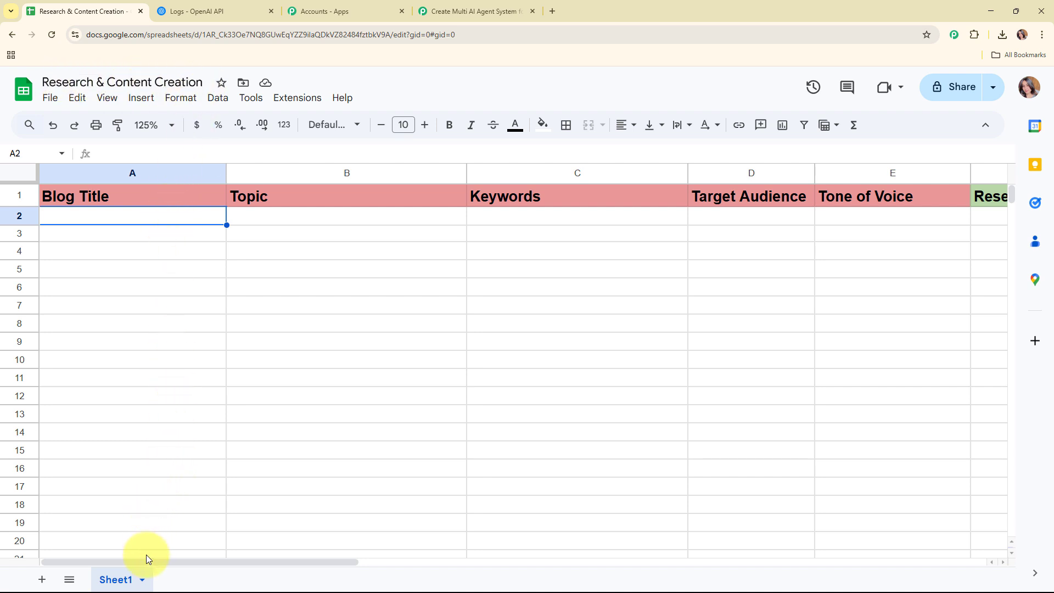
mouse_move(146, 560)
mouse_down()
mouse_move(413, 573)
mouse_move(133, 562)
mouse_up()
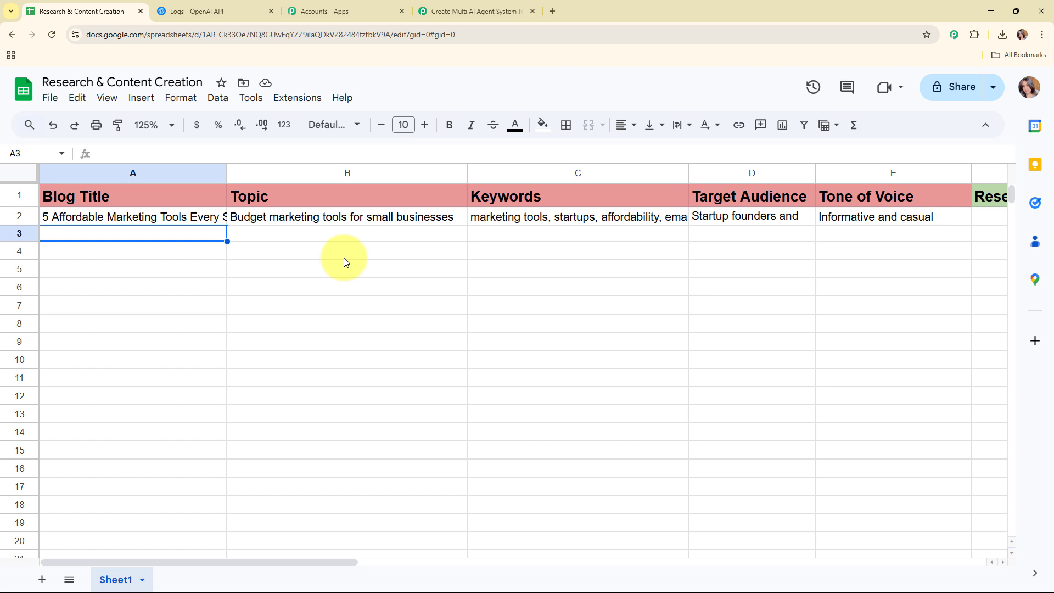
Search the Google Workspace Marketplace for Pabbly Connect Webhooks, view the add-on's listing and close the marketplace.
click(289, 97)
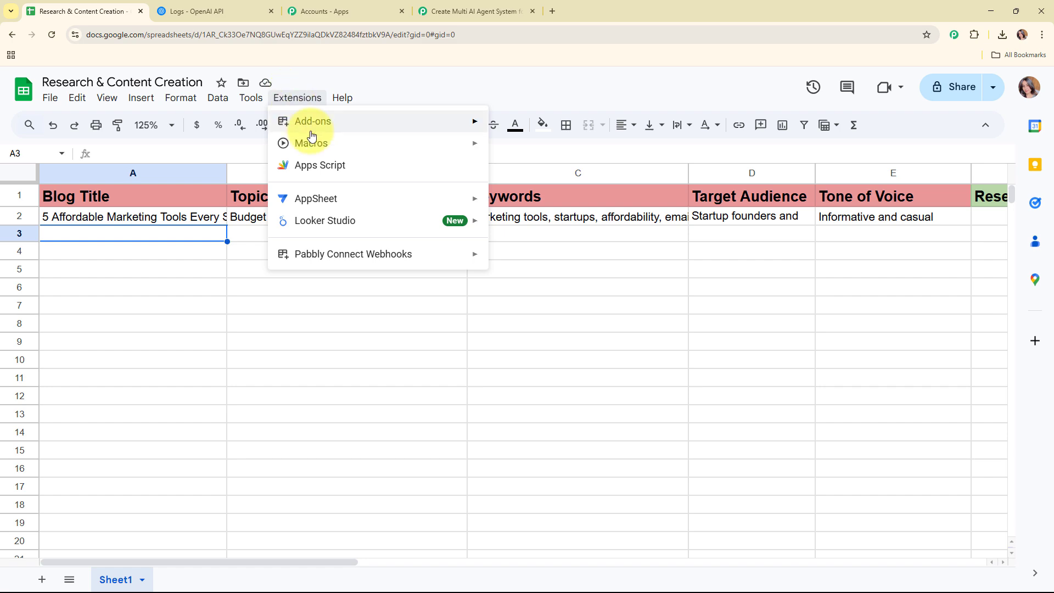
mouse_move(312, 134)
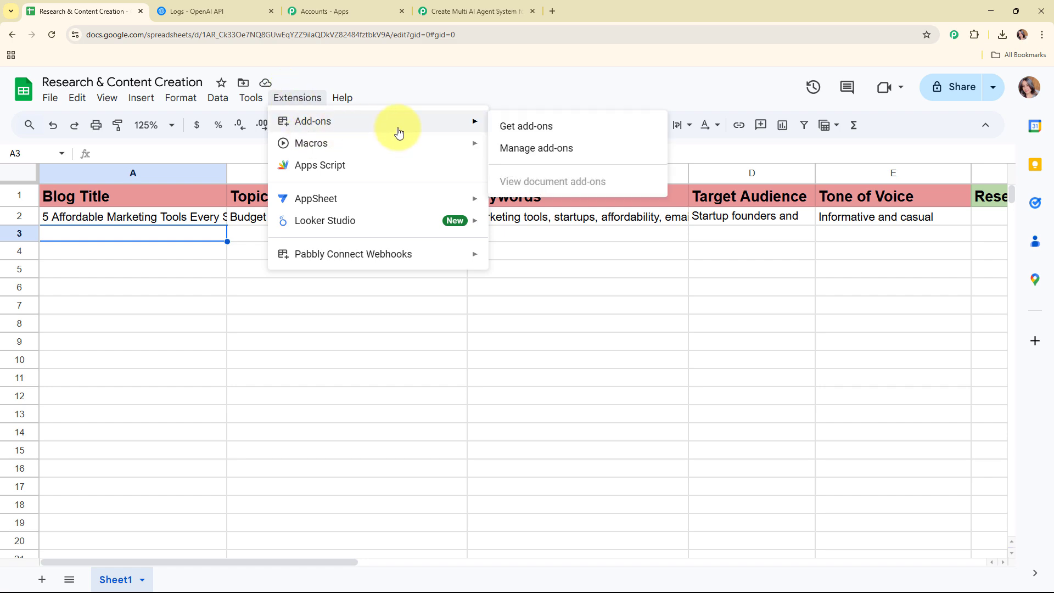
click(544, 128)
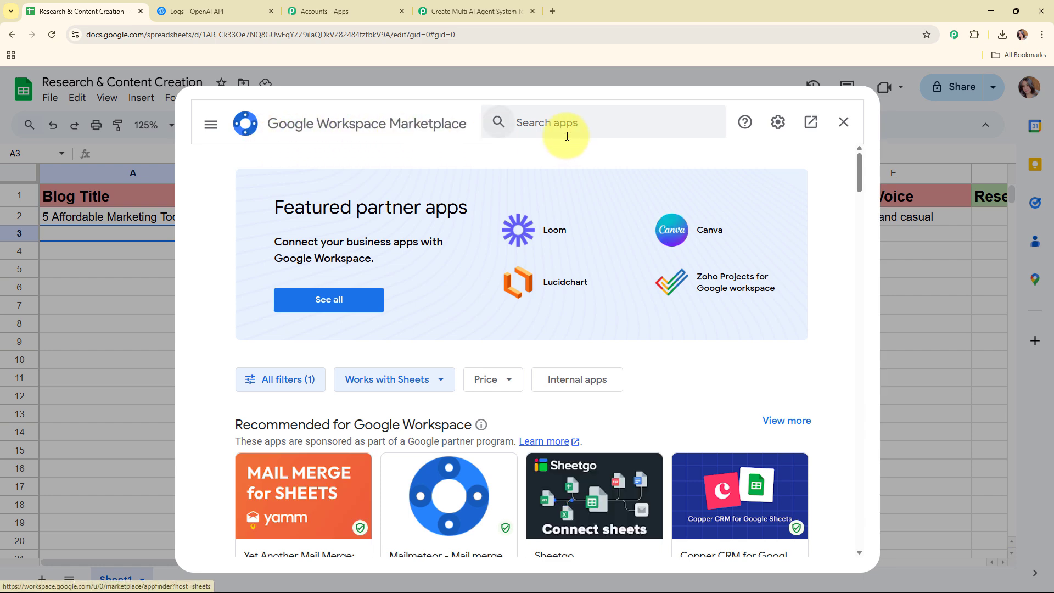
click(567, 127)
text(p)
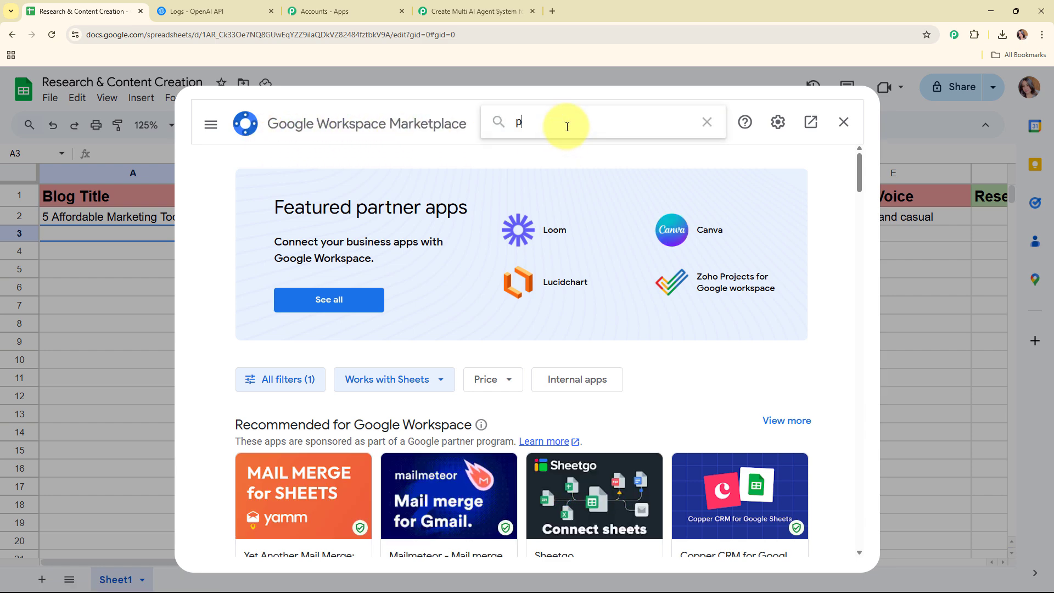
text(abb)
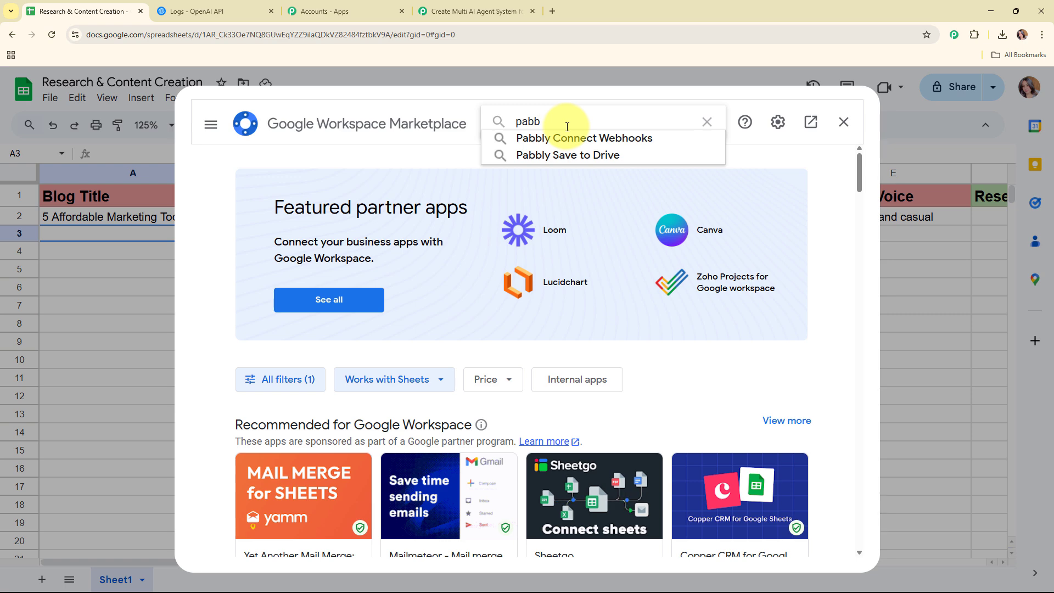
click(527, 138)
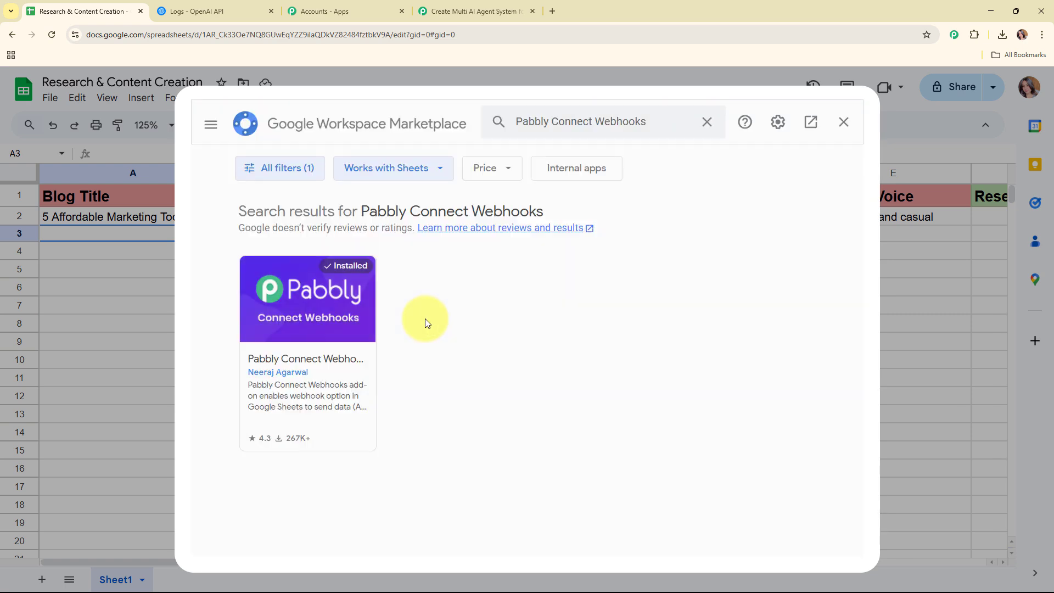
click(343, 309)
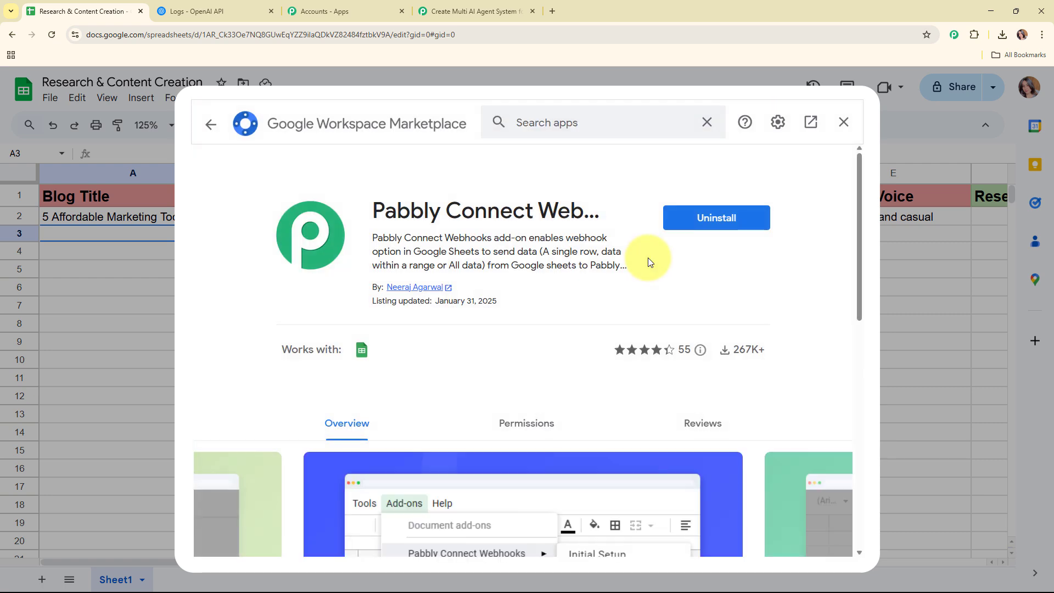
click(211, 124)
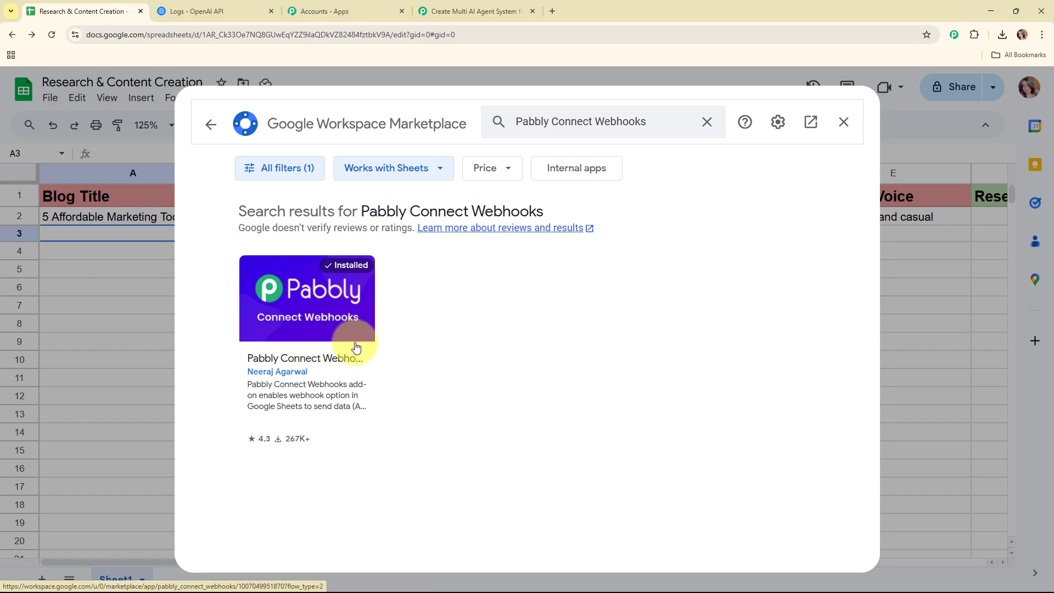
click(843, 122)
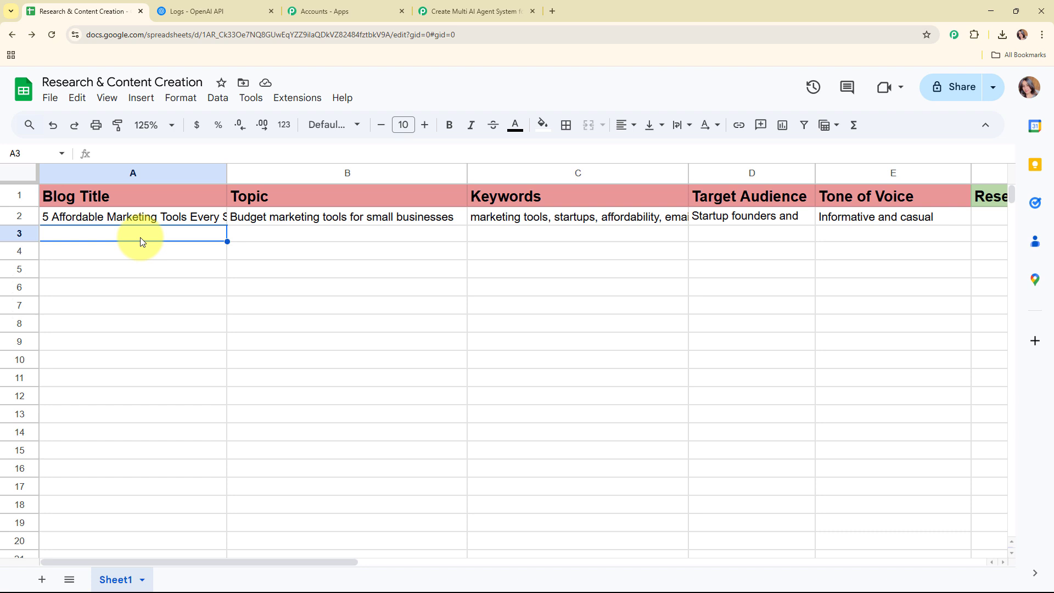
Configure the Pabbly Connect Webhooks initial setup for Sheet1 with the copied webhook URL and trigger column E, and submit it.
click(291, 103)
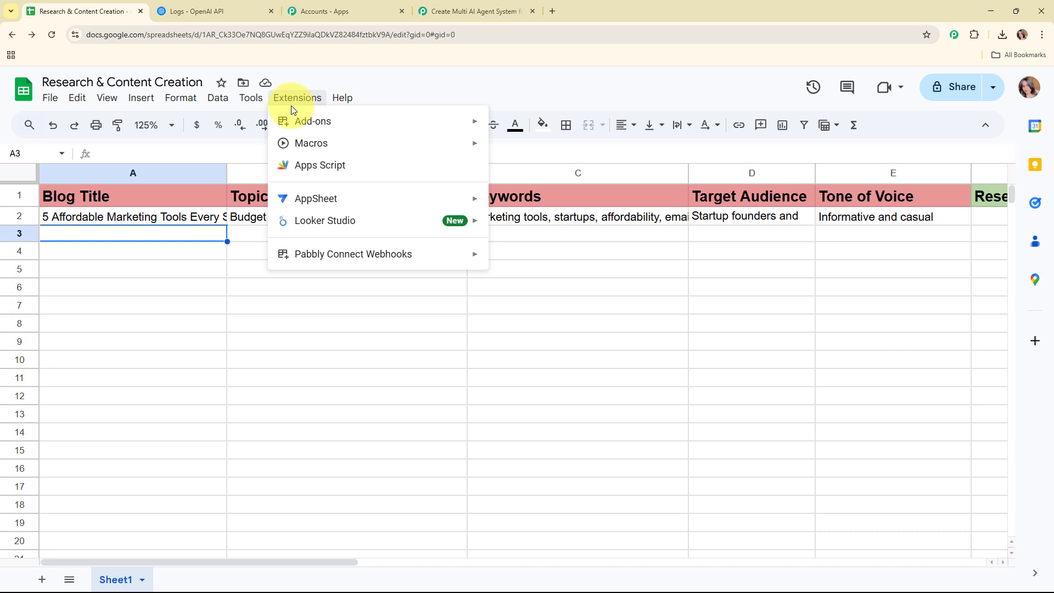
mouse_move(350, 258)
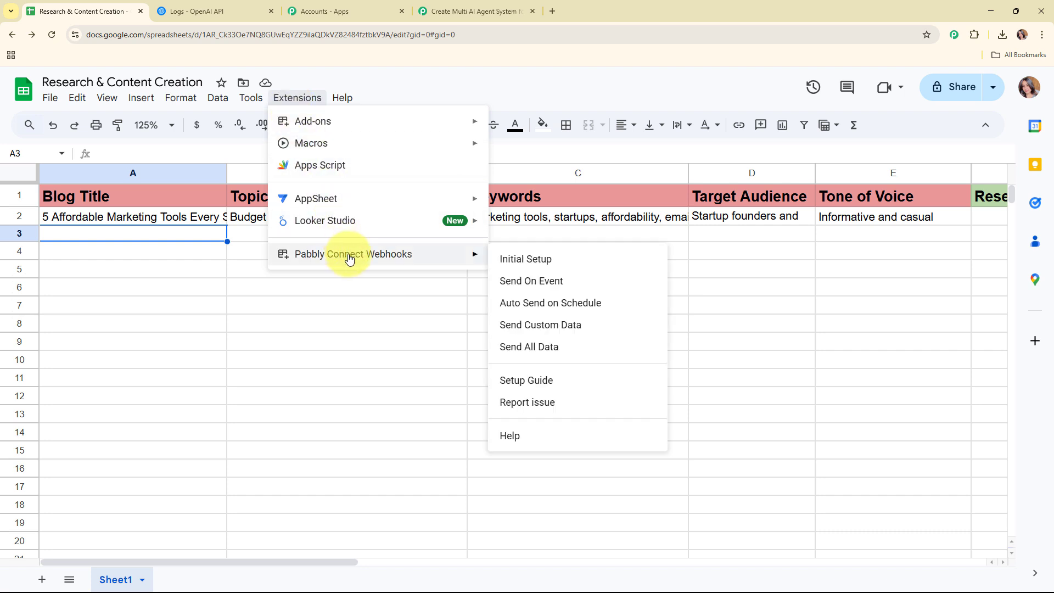
click(541, 267)
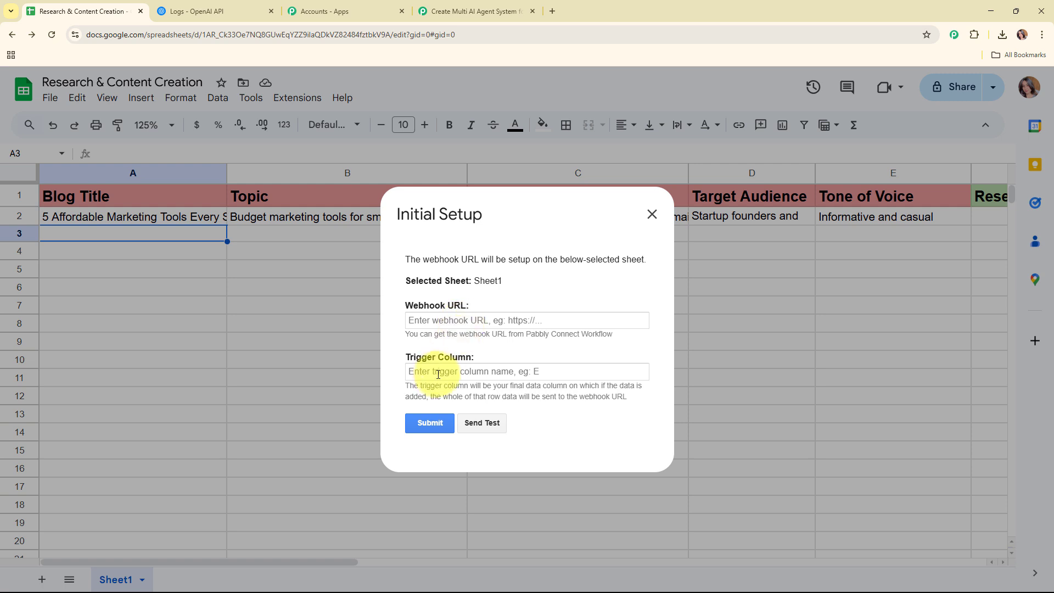
click(418, 319)
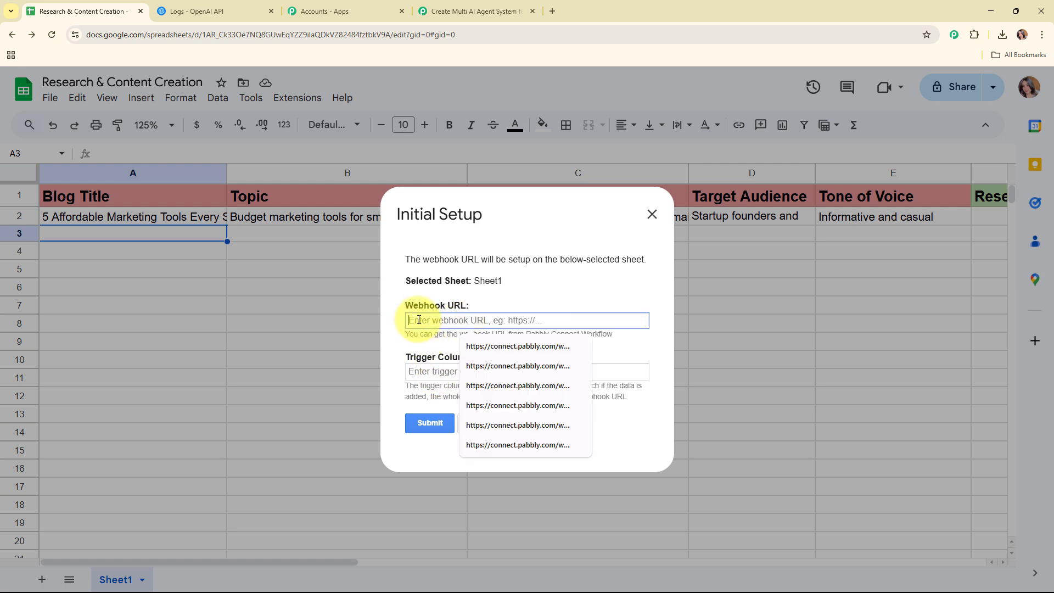
key(ctrl+v)
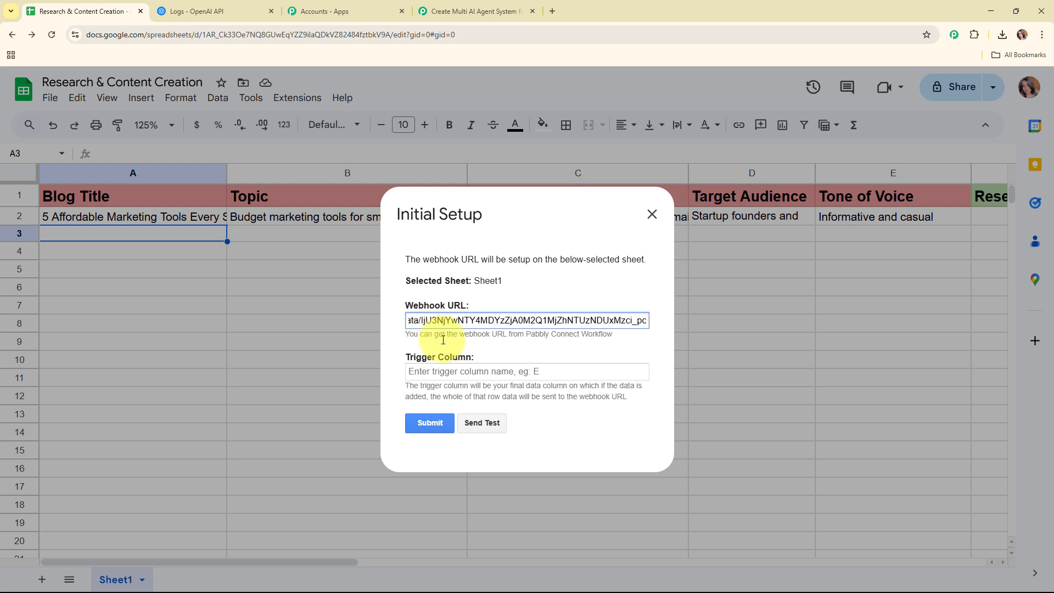
click(512, 351)
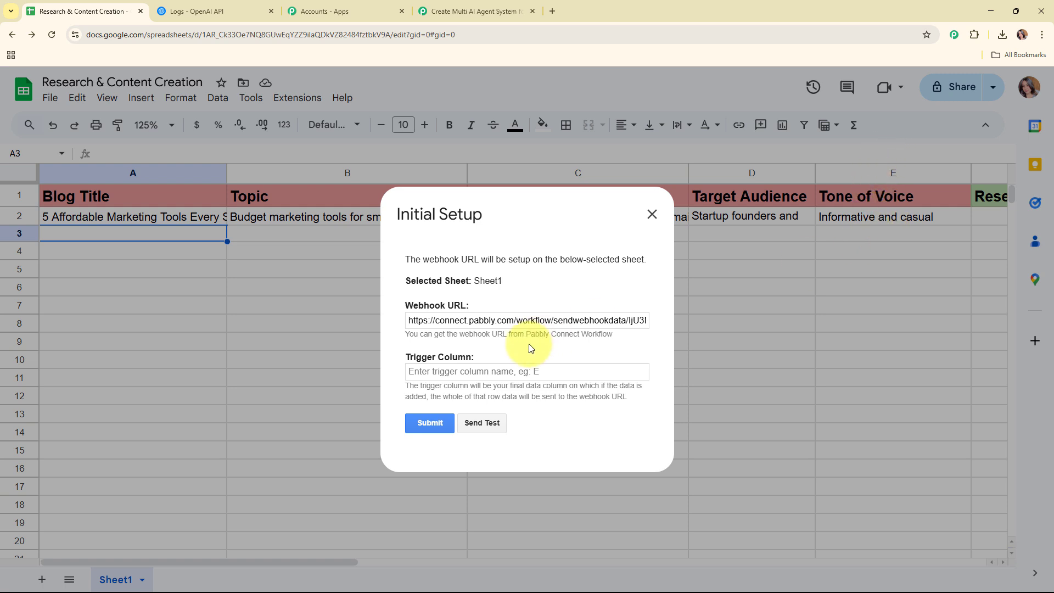
click(417, 370)
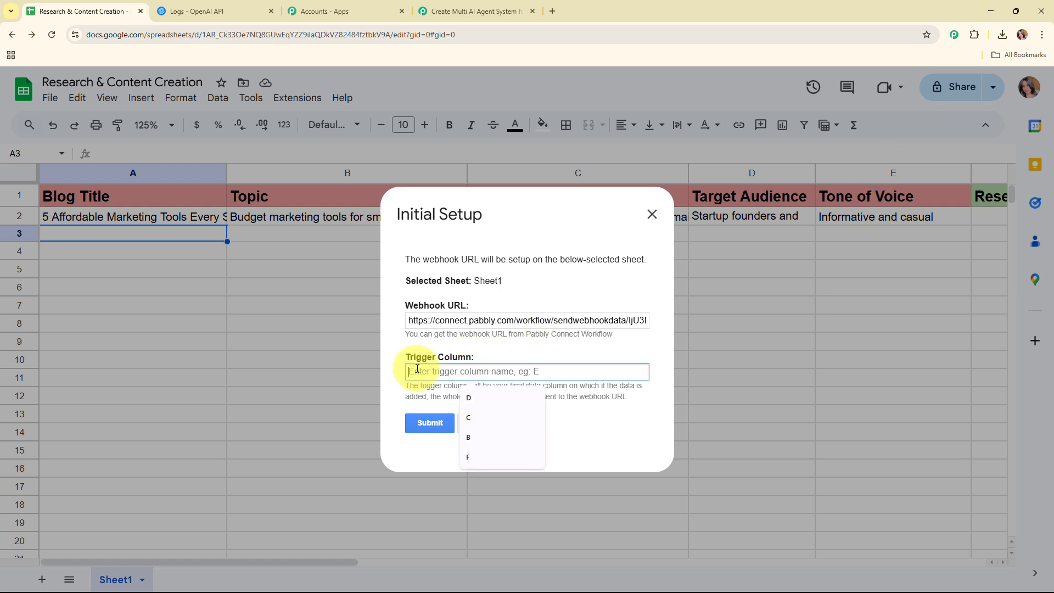
text(E)
click(435, 427)
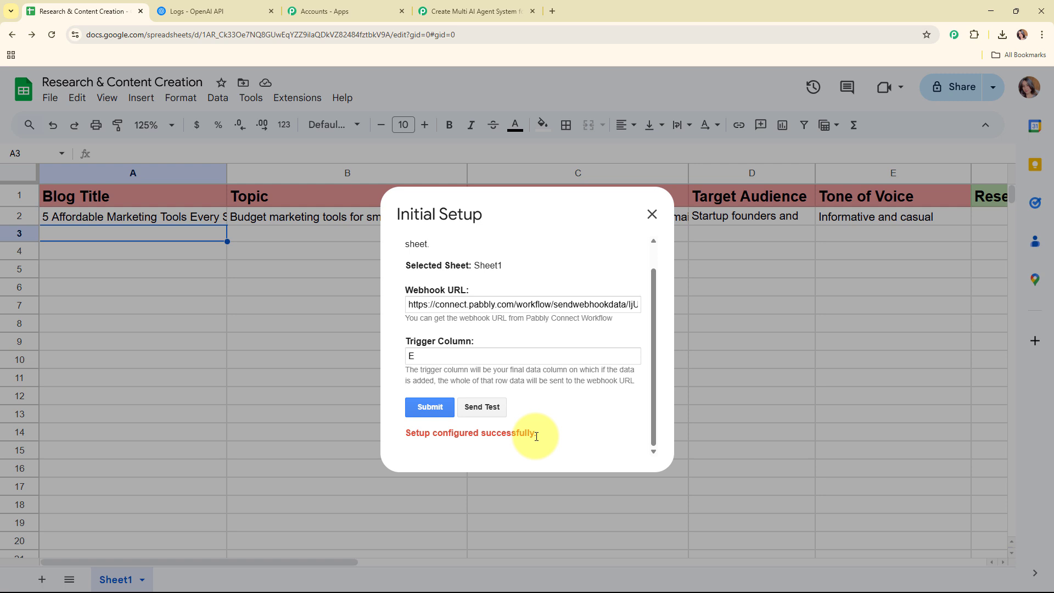
Send test data from Sheet1 to the webhook, review the sent row data and close the Initial Setup dialog.
click(475, 409)
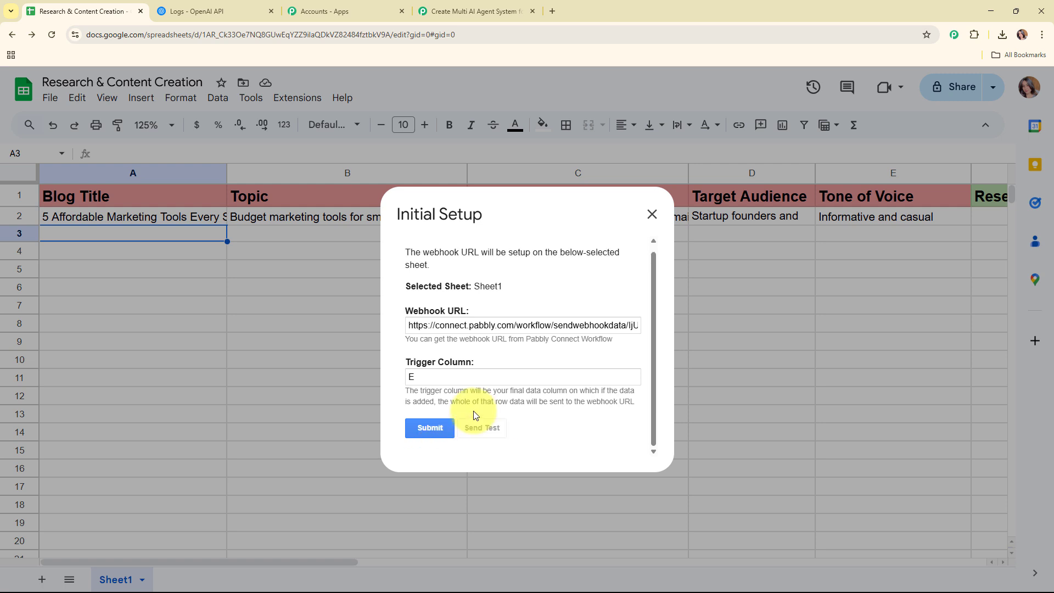
scroll(483, 401, down, 2)
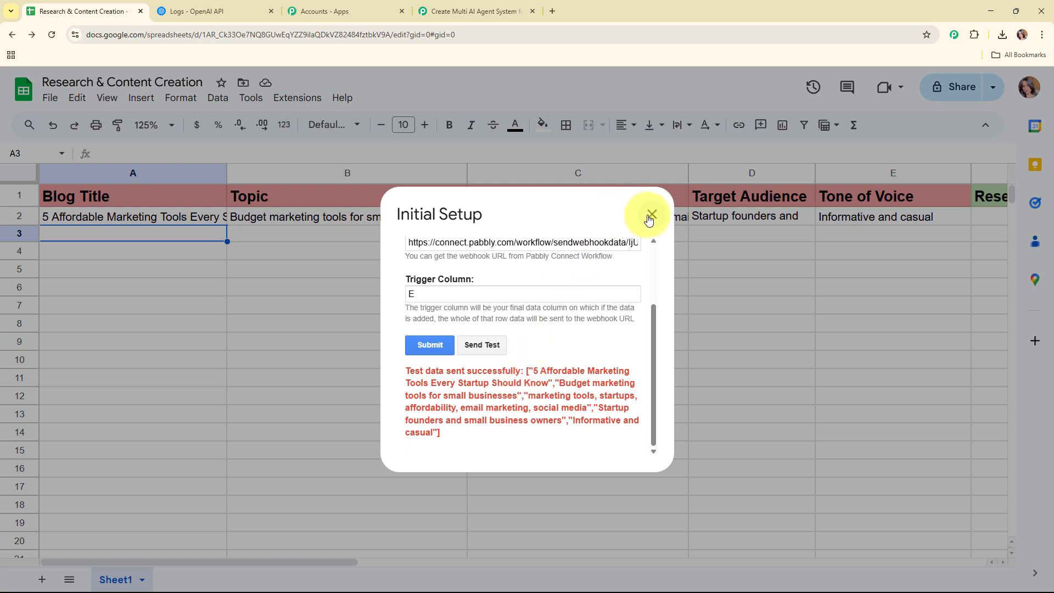
scroll(615, 317, up, 3)
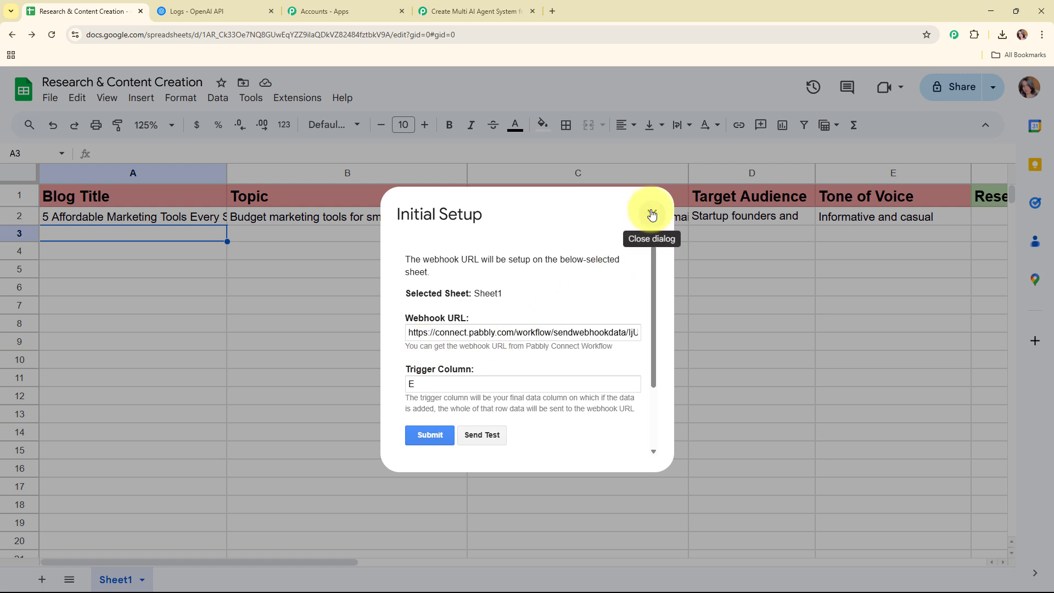
click(652, 213)
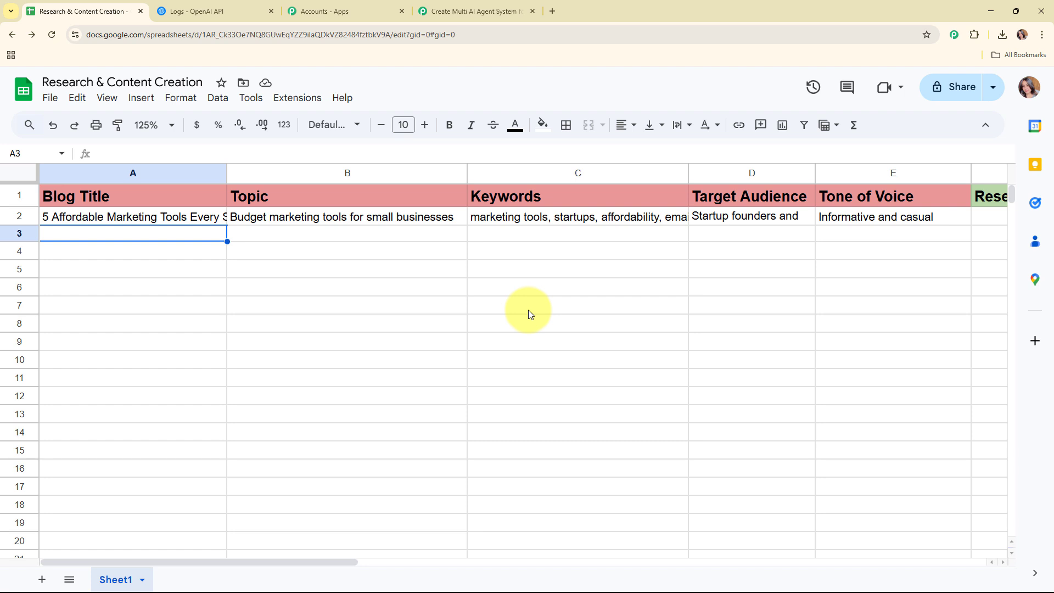
Enable Send On Event for Pabbly Connect Webhooks in the spreadsheet and check that the option is active.
click(297, 102)
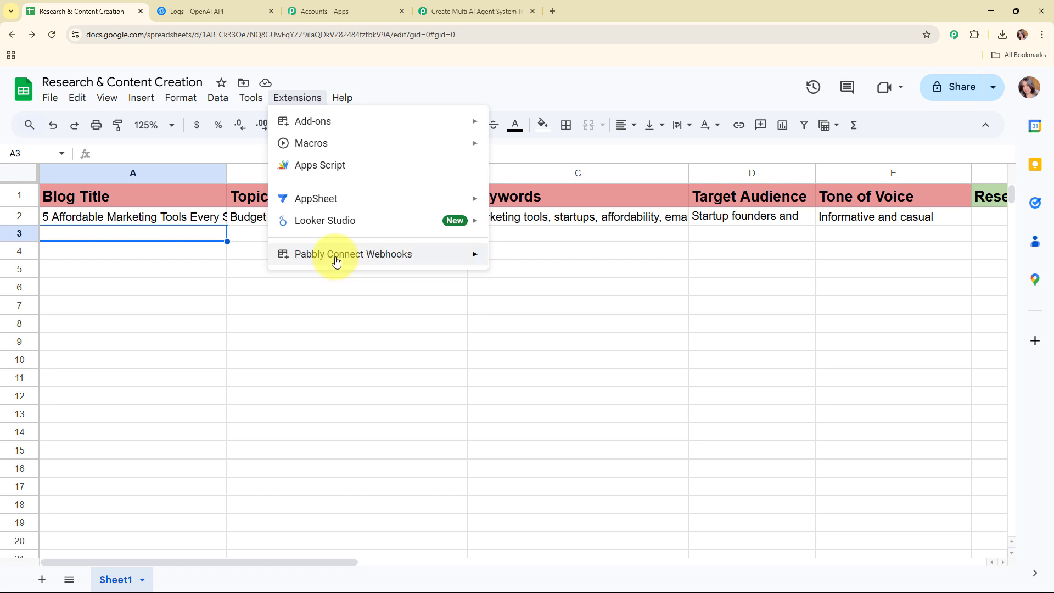
mouse_move(336, 262)
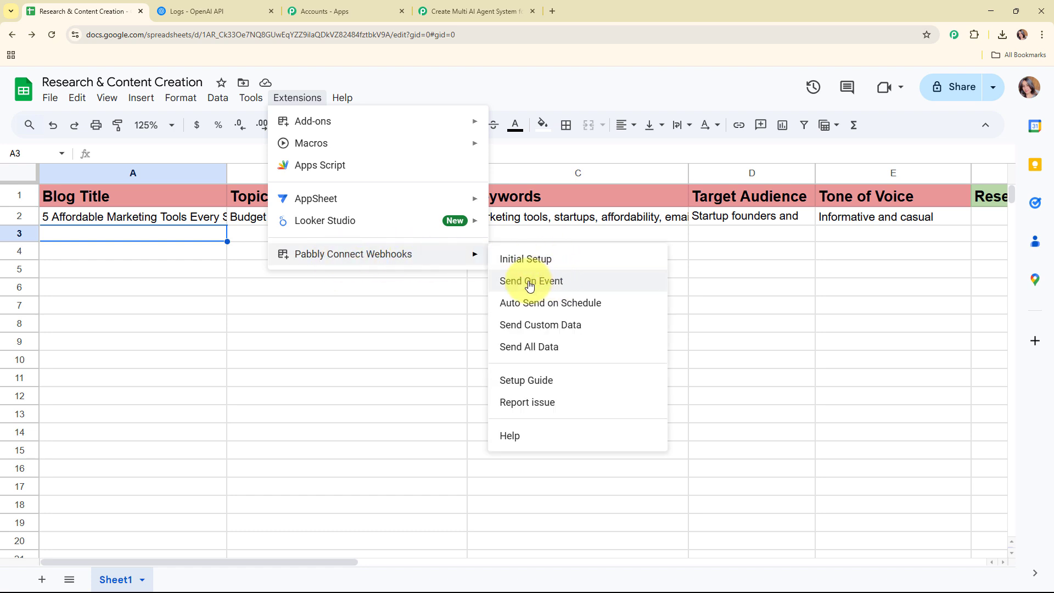
click(513, 282)
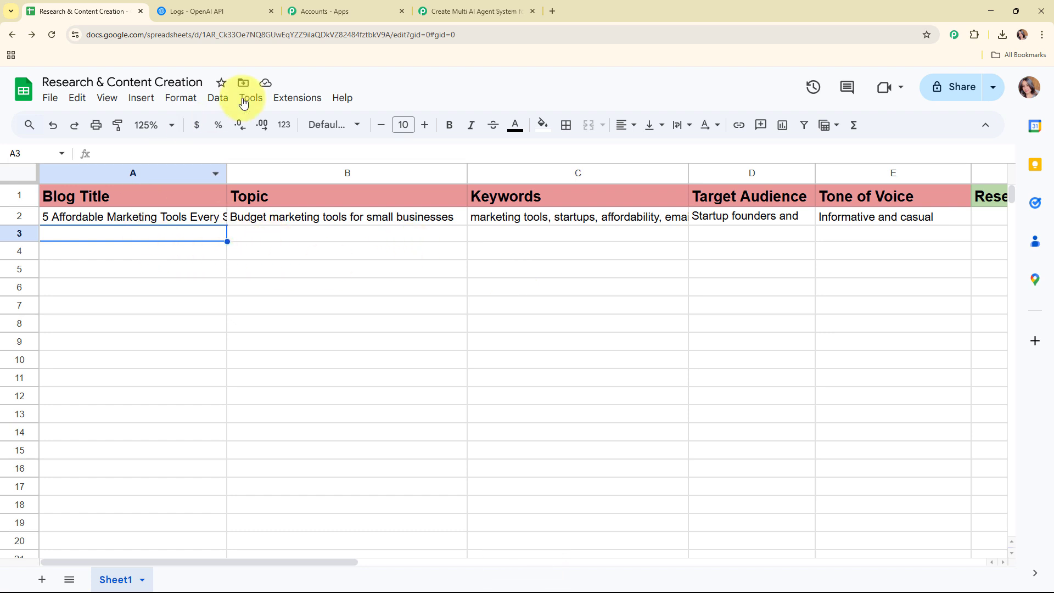
click(297, 99)
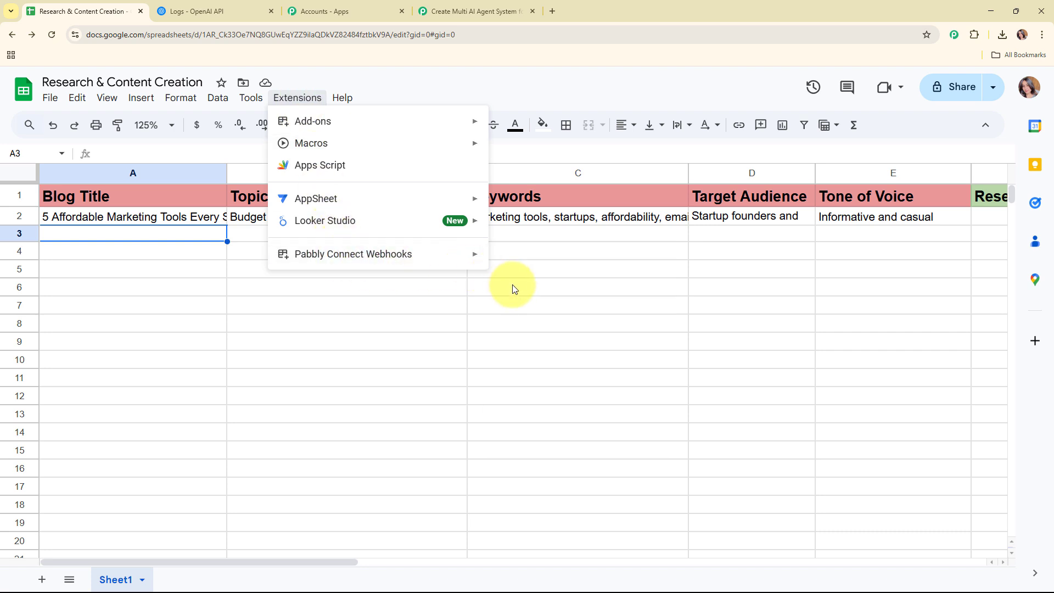
mouse_move(477, 259)
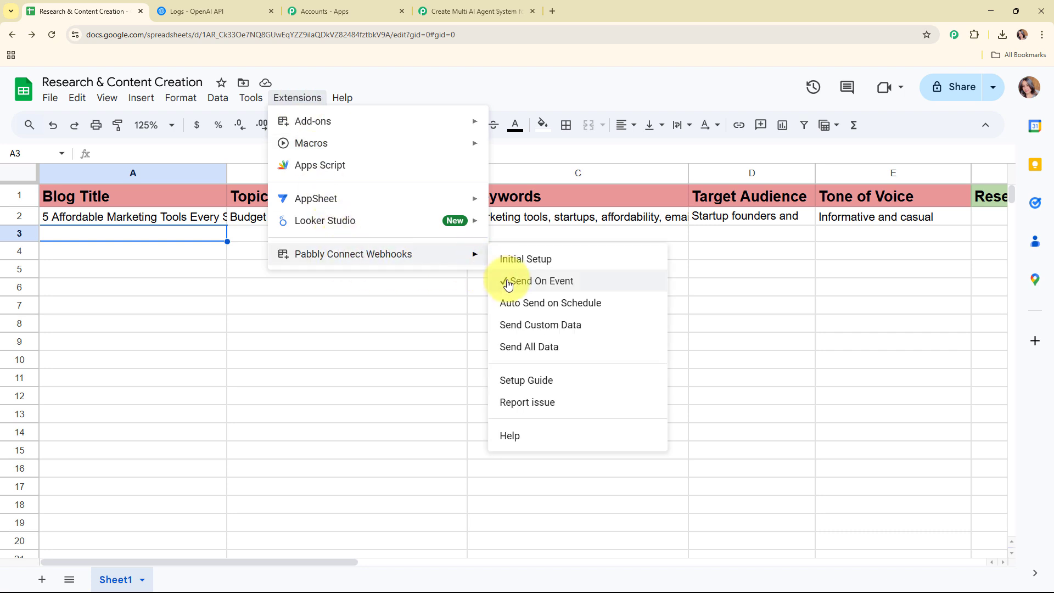
Return to the Pabbly Connect workflow, review the captured Google Sheets response and collapse the trigger step.
click(147, 241)
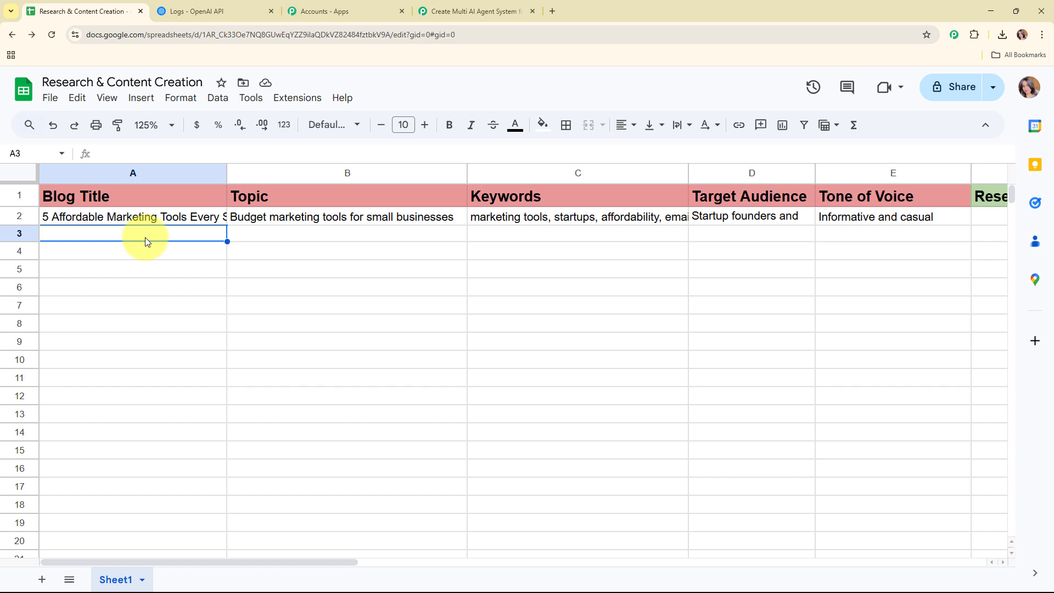
click(456, 9)
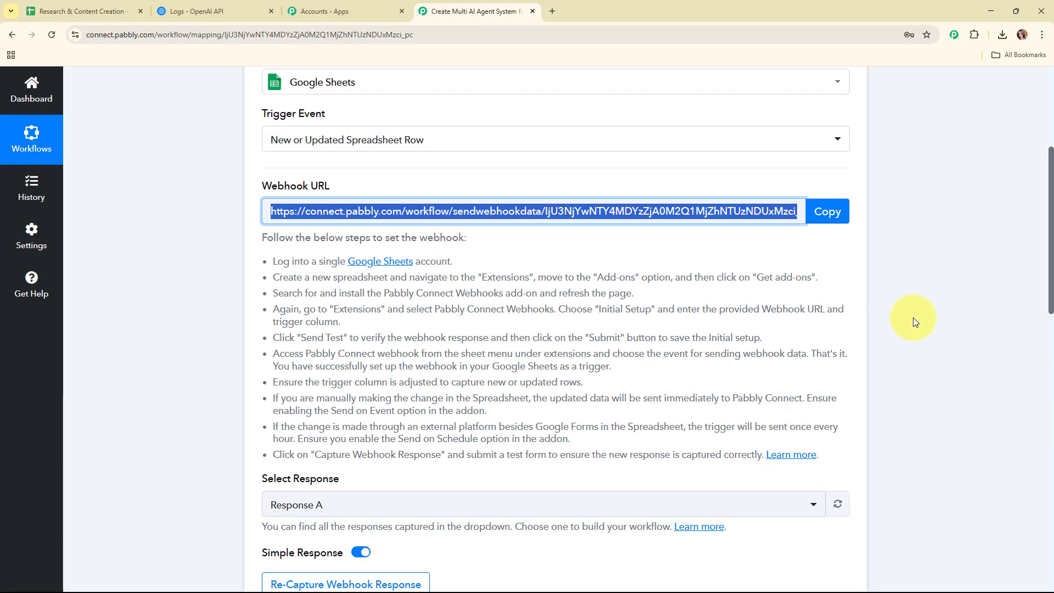
scroll(914, 320, down, 9)
scroll(913, 321, down, 2)
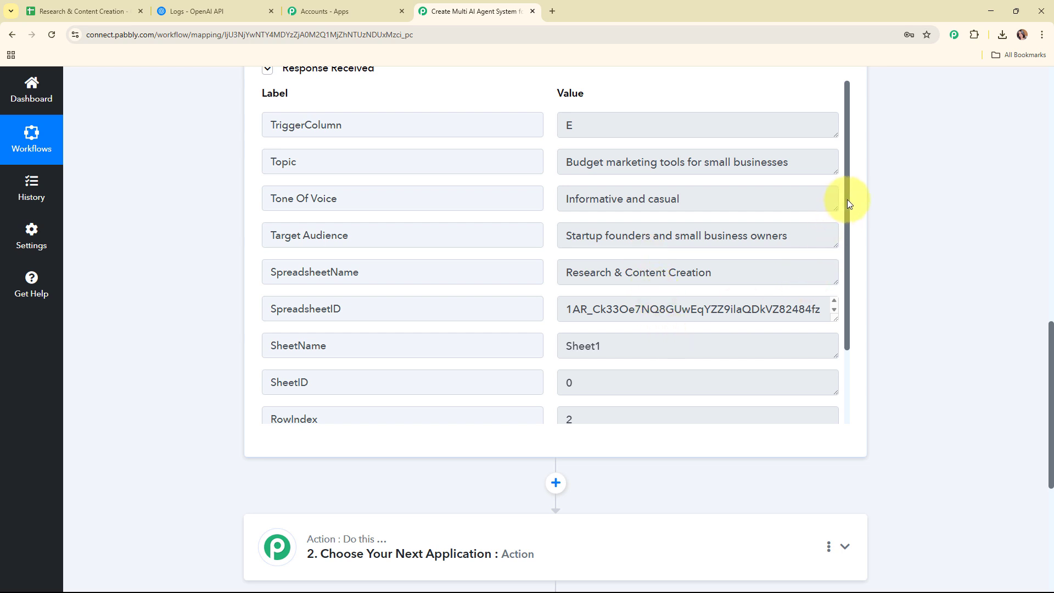
drag(848, 199, 851, 291)
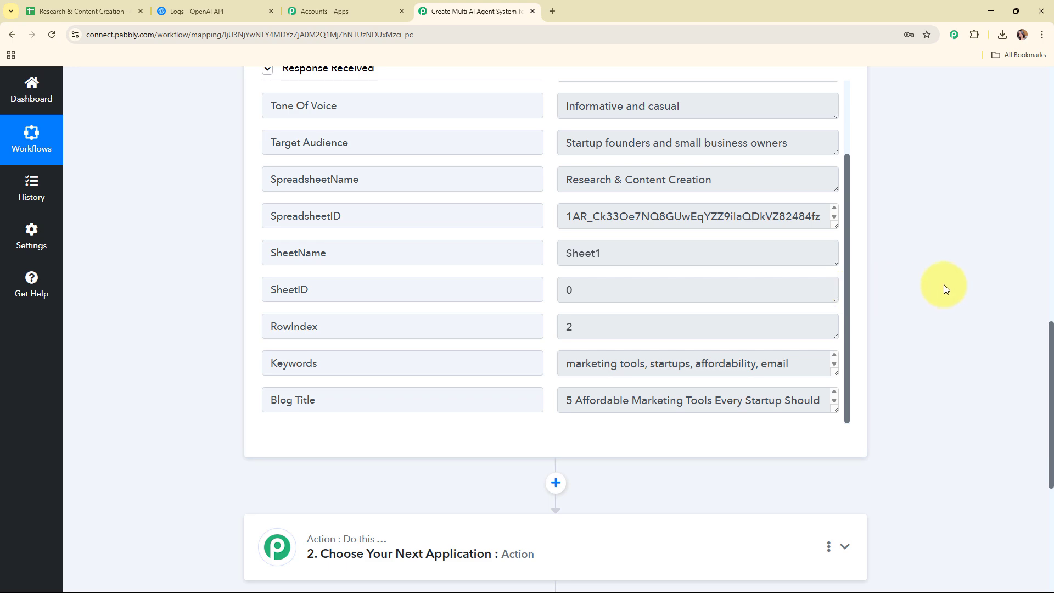
scroll(945, 288, up, 10)
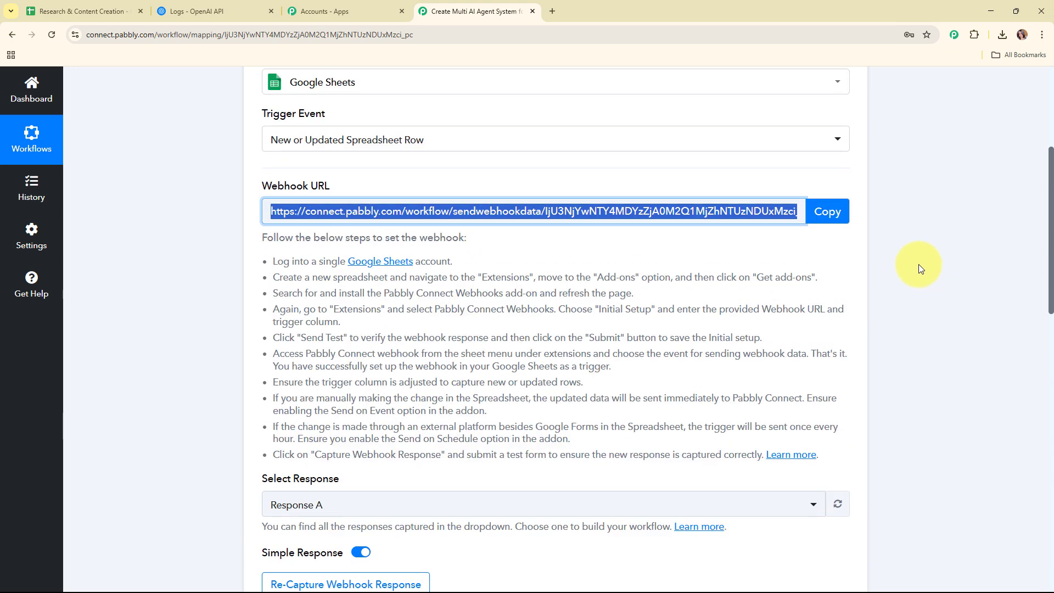
scroll(793, 140, up, 3)
click(567, 189)
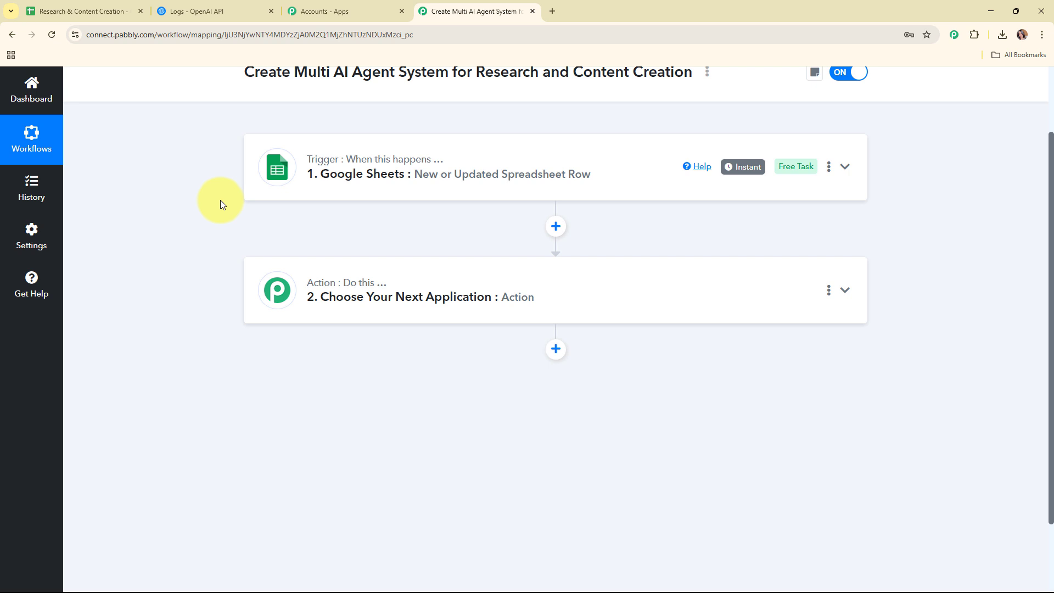
Set the workflow's second step to OpenAI (ChatGPT, DALL-E, Whisper) with the action event ChatGPT.
click(571, 285)
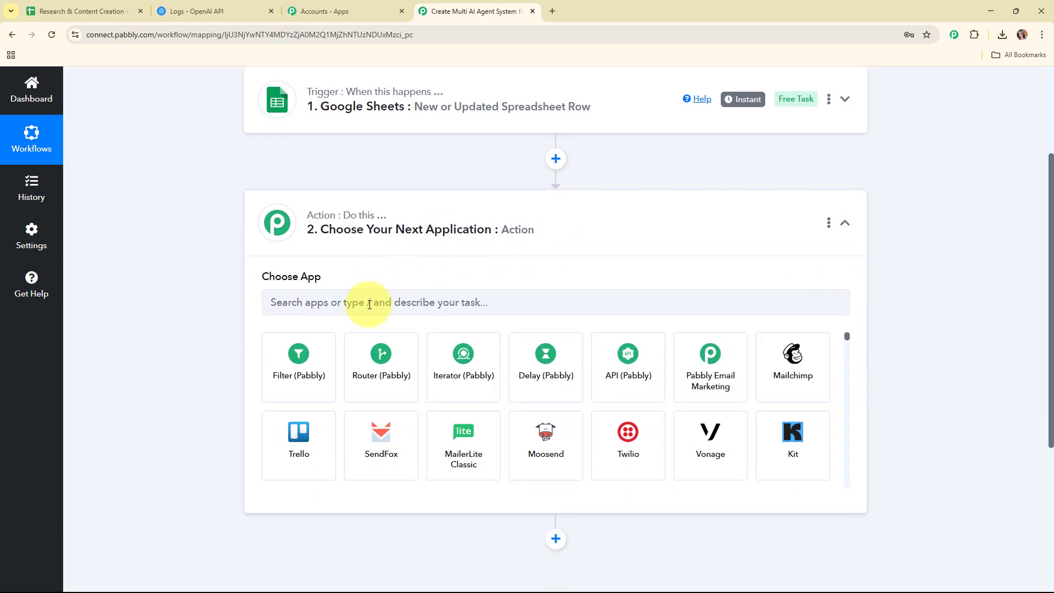
click(369, 304)
text(op)
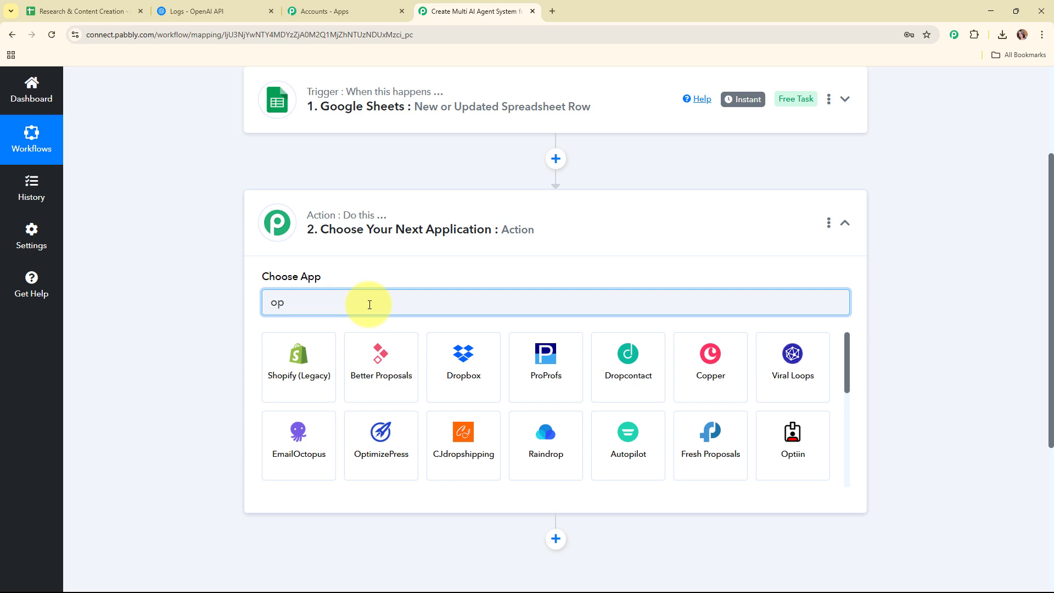
text(en)
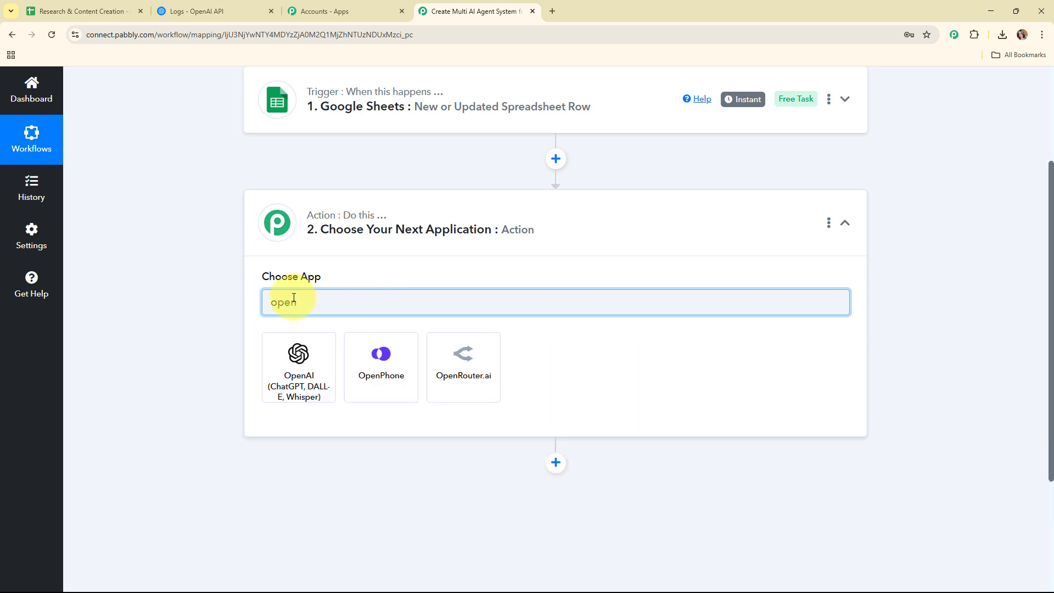
click(290, 394)
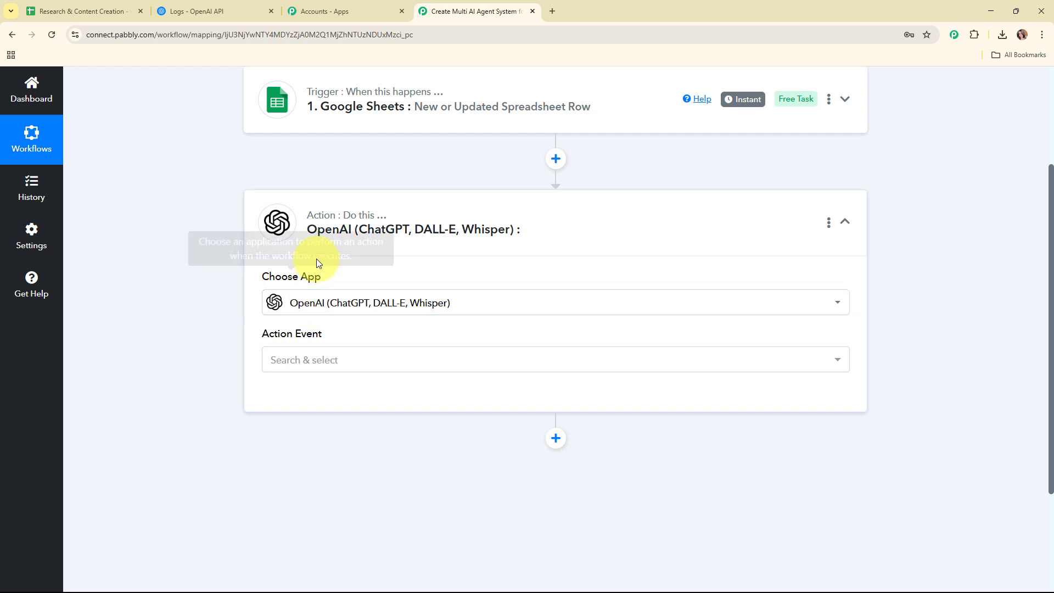
click(369, 359)
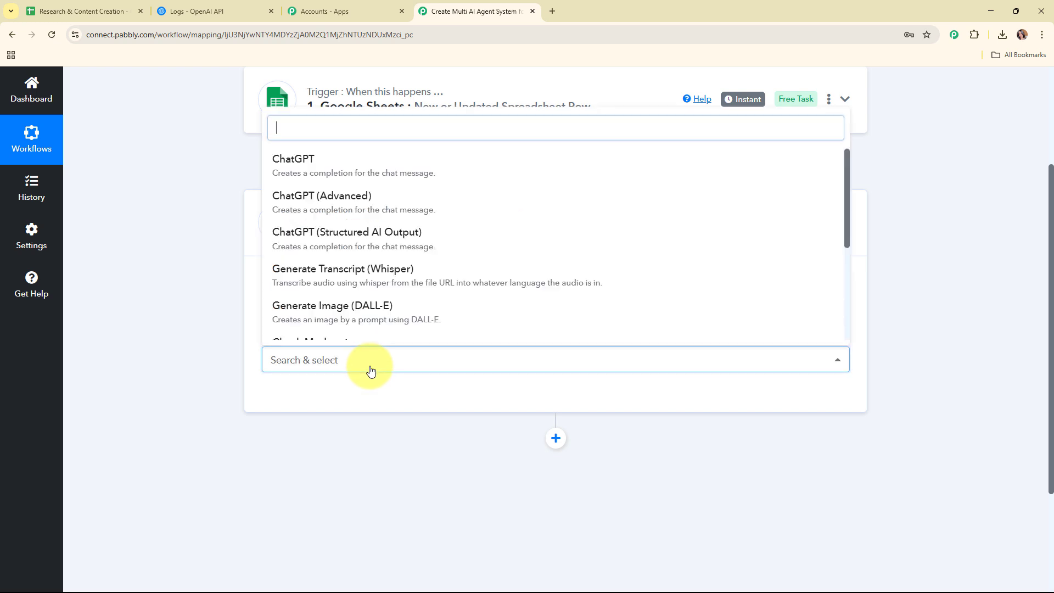
click(430, 175)
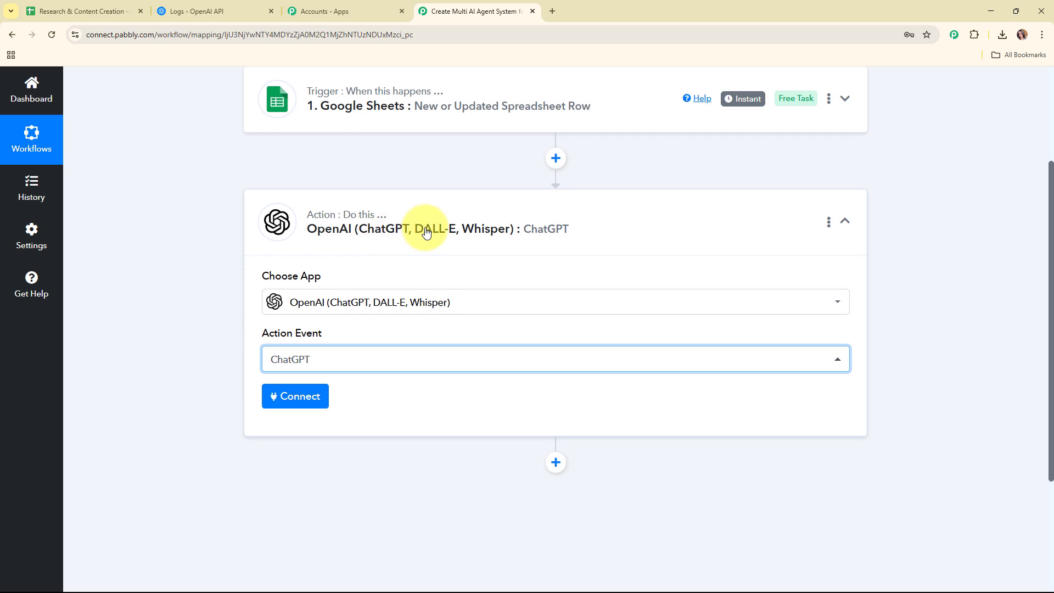
Start adding a new OpenAI connection for the ChatGPT action and read the API key instructions.
scroll(406, 252, down, 2)
click(274, 298)
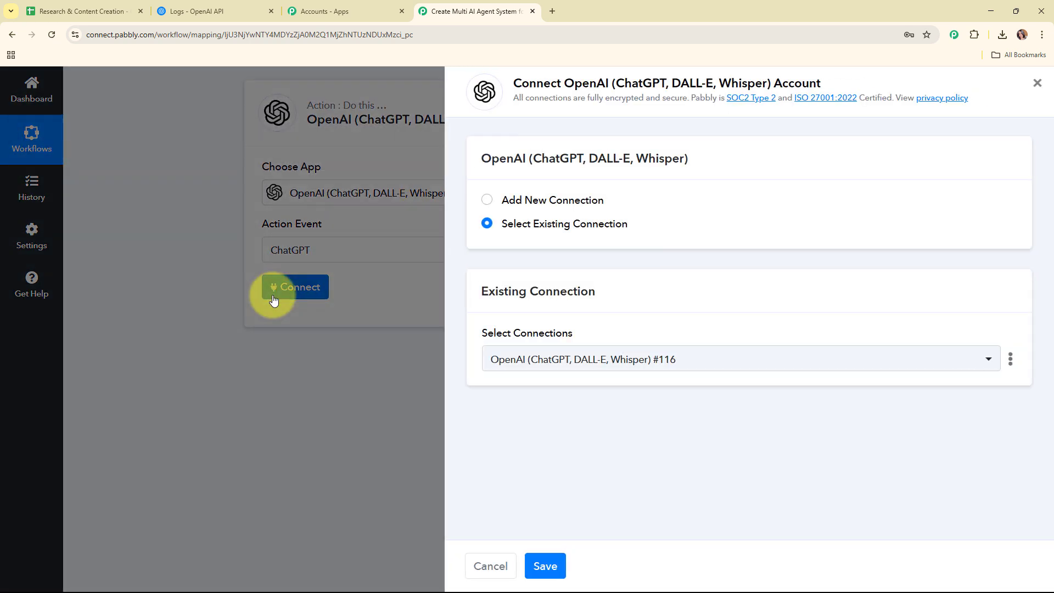
click(486, 200)
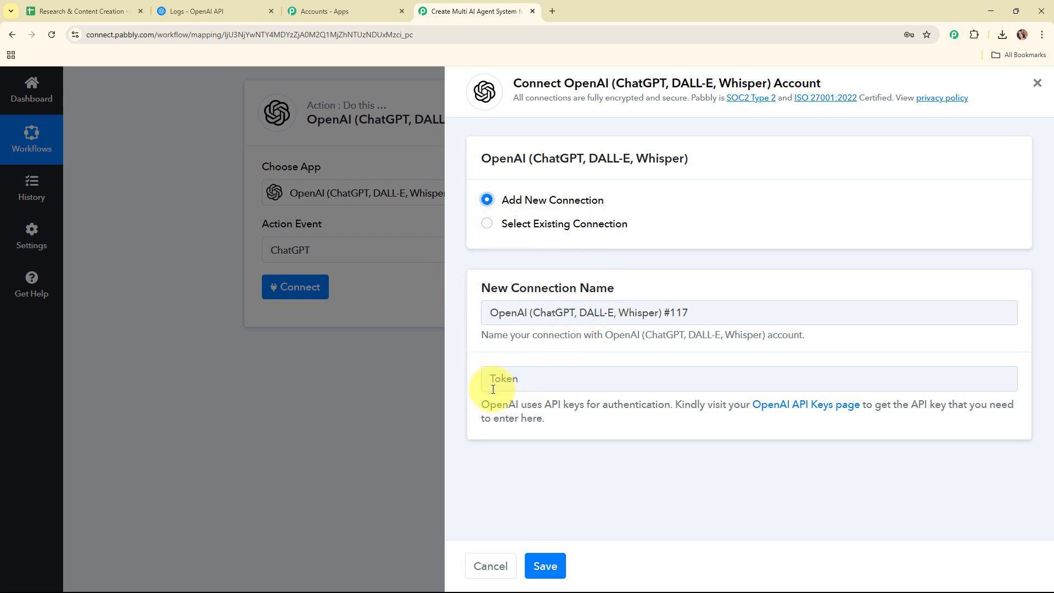
drag(482, 404, 548, 432)
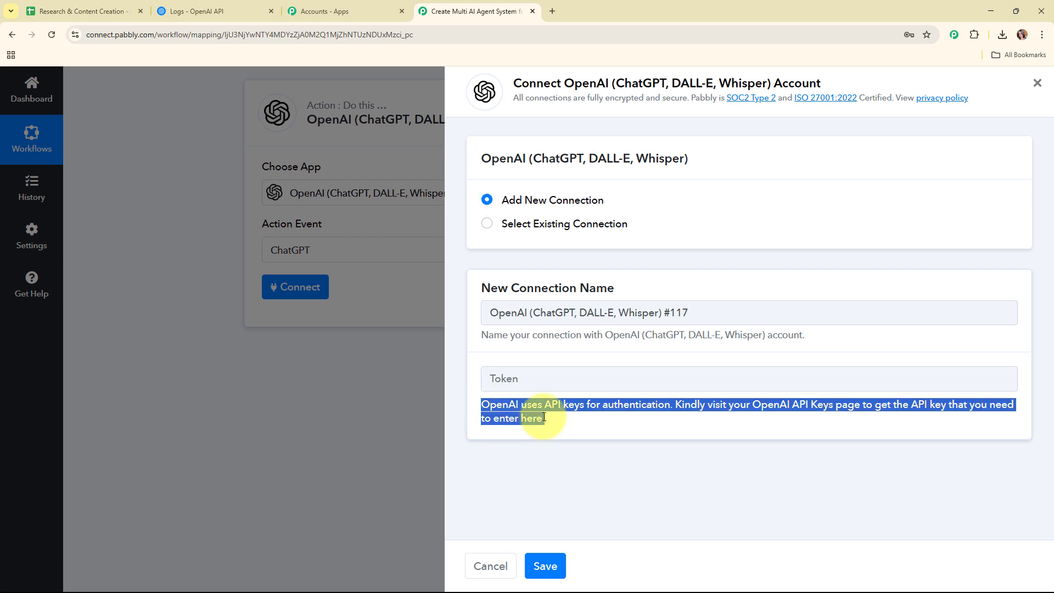
On the OpenAI platform, create a secret key named Content Creation in the Default project and copy it.
click(181, 10)
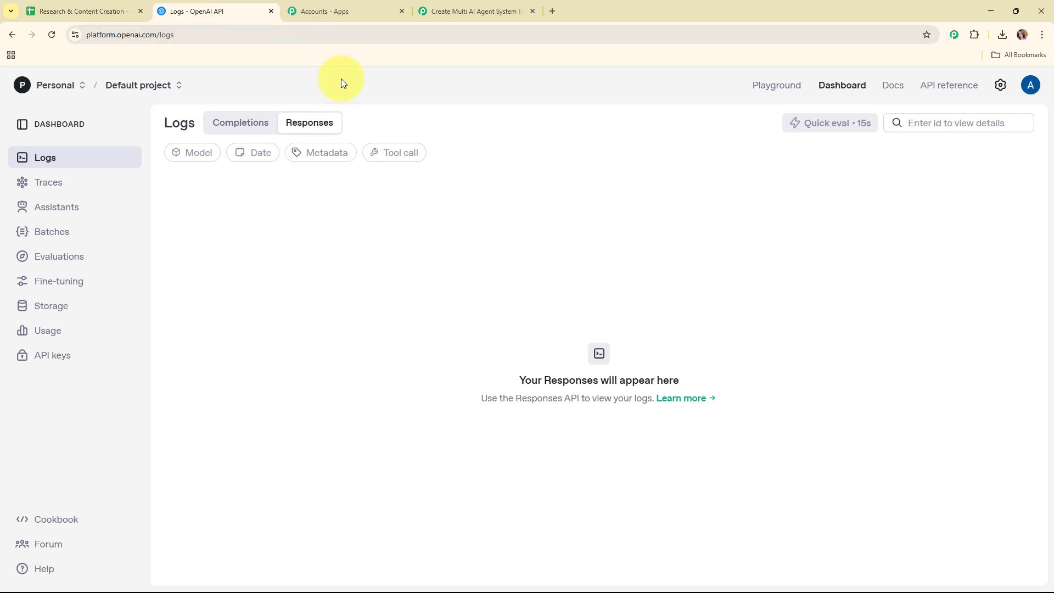
click(51, 366)
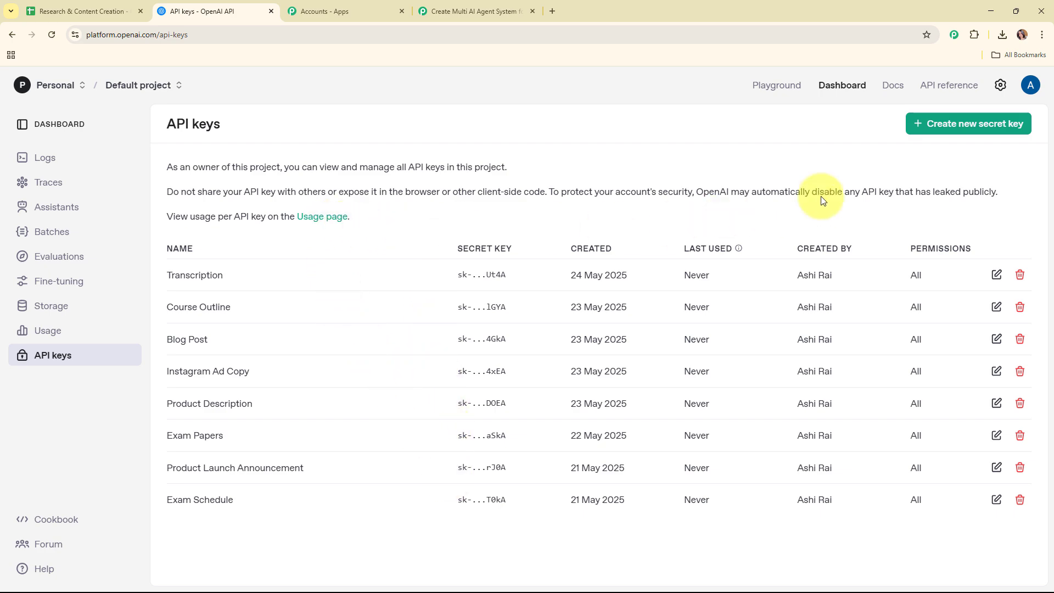
click(985, 125)
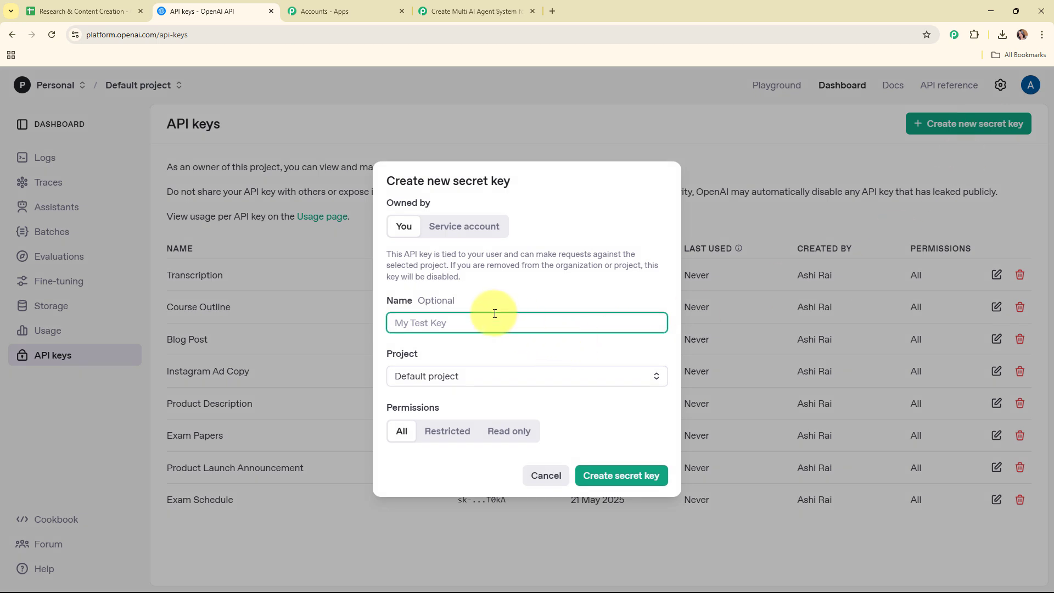
text(Content Creation)
click(491, 375)
click(492, 411)
click(621, 474)
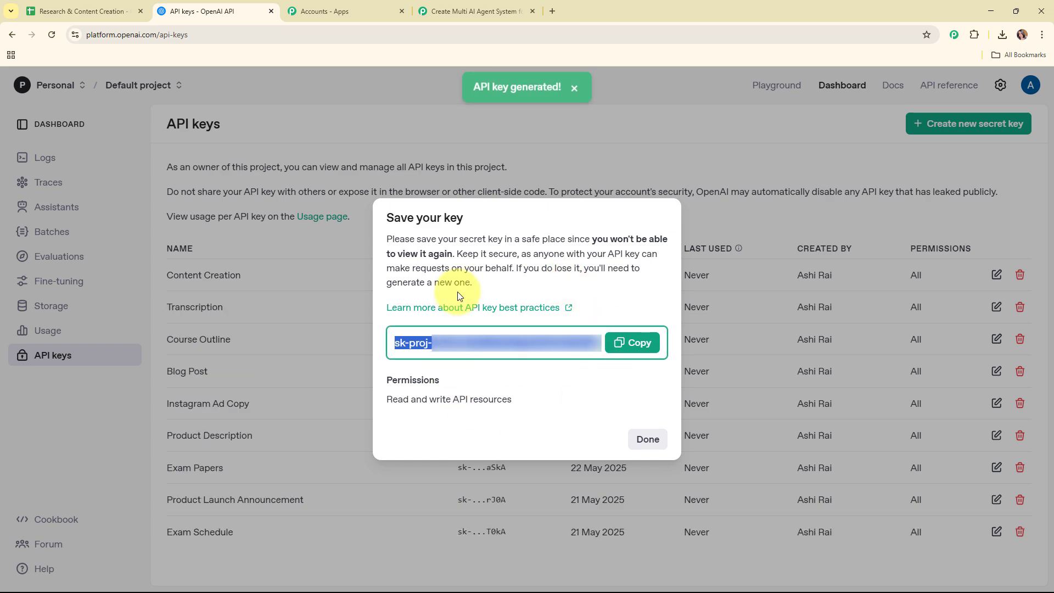
click(625, 343)
click(649, 438)
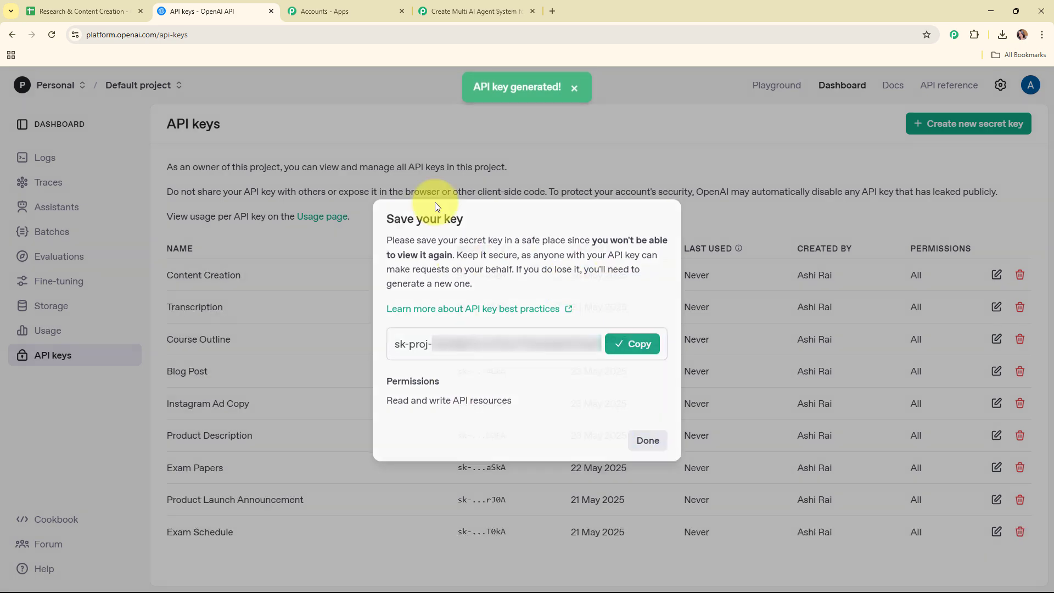
Back in Pabbly Connect, paste the OpenAI API key as the new connection's token and save the connection.
click(535, 7)
right_click(516, 378)
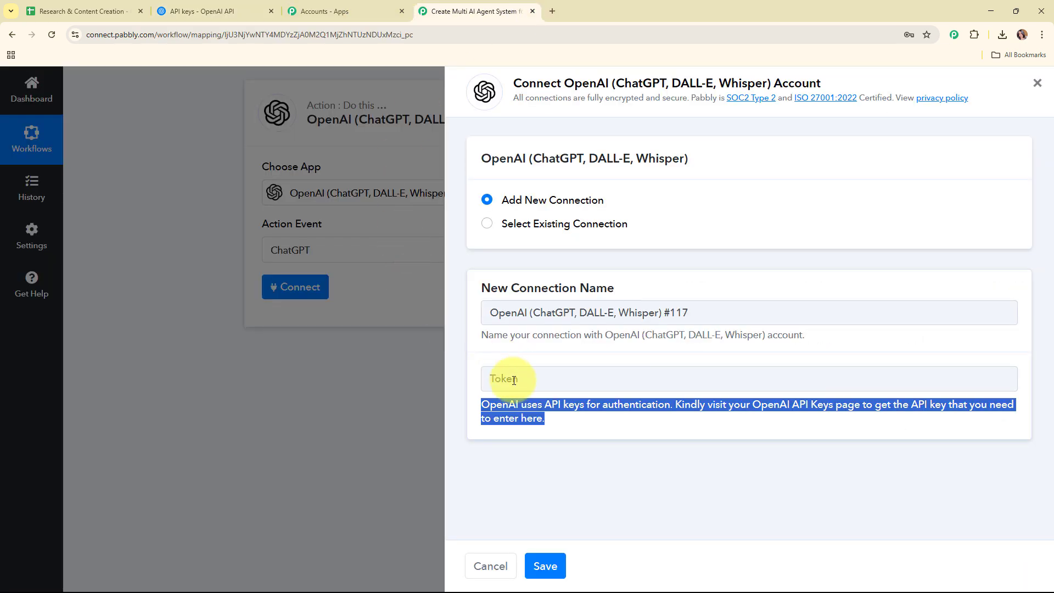
click(548, 256)
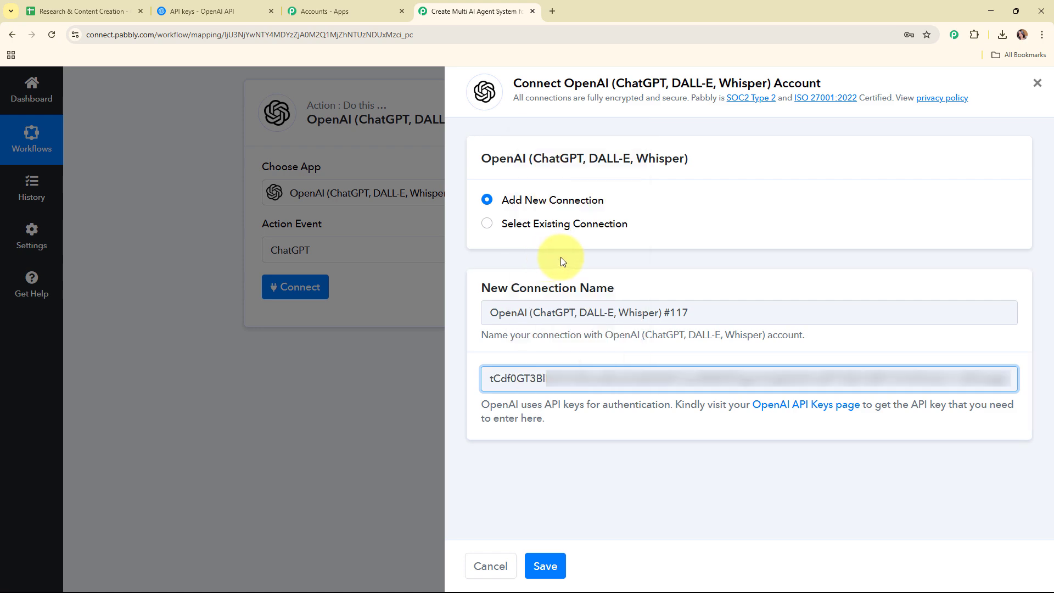
click(543, 566)
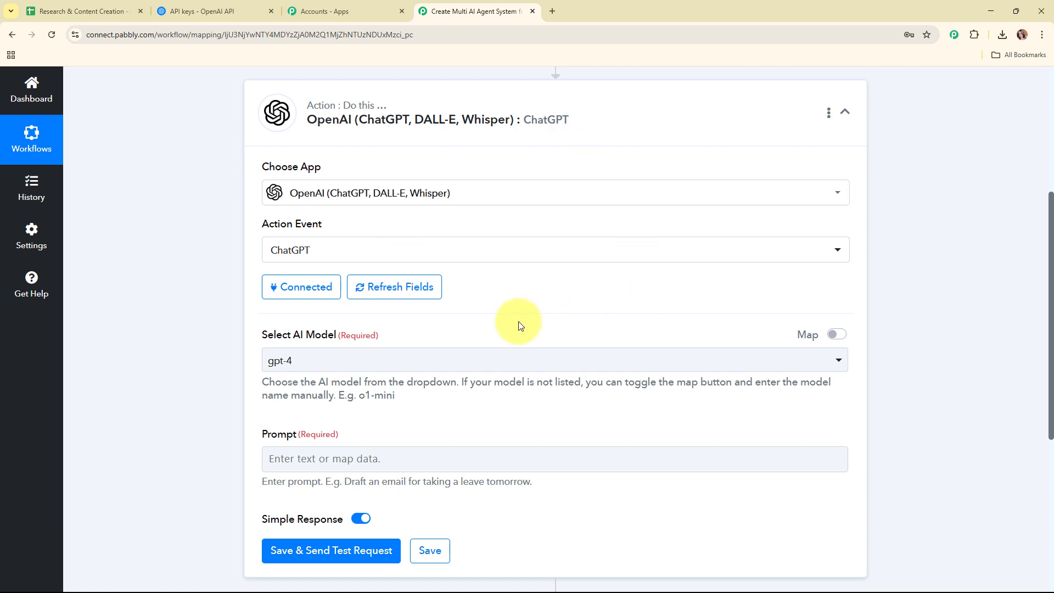
Review the available AI models for the ChatGPT action and select gpt-4o-mini.
scroll(640, 299, down, 3)
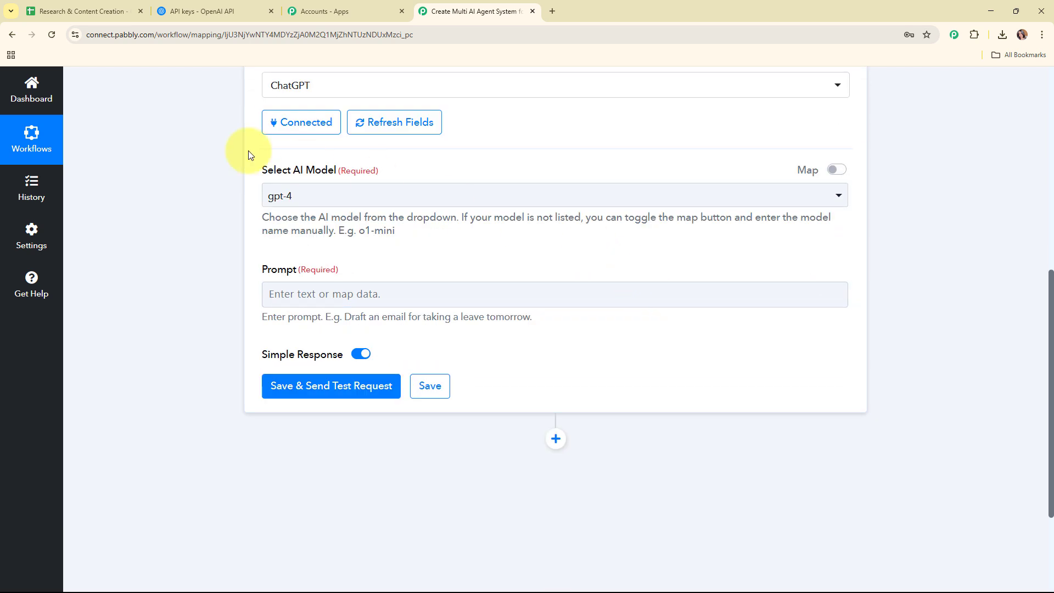
drag(261, 170, 433, 169)
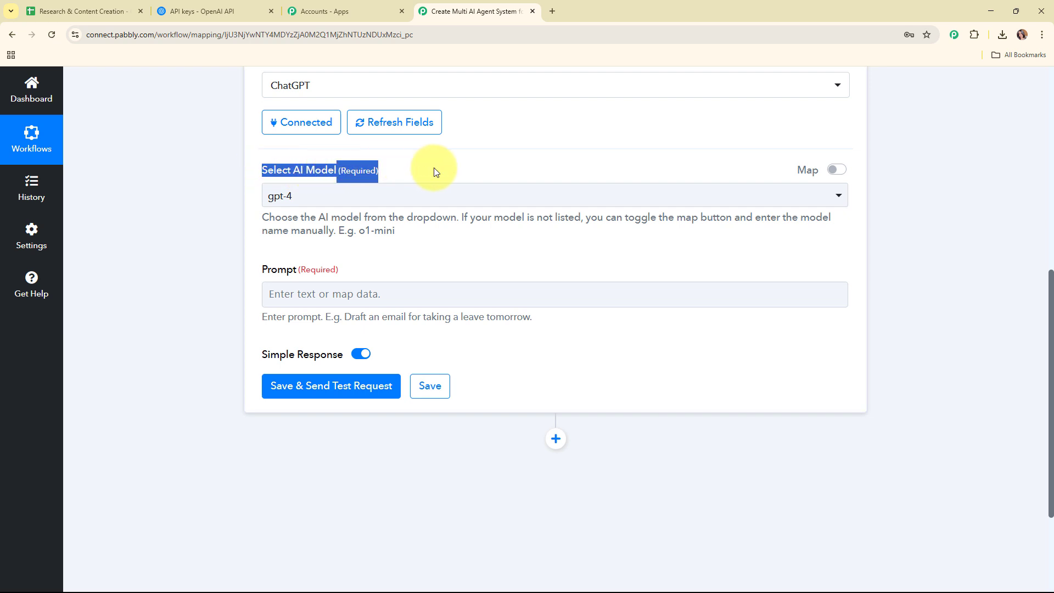
click(473, 262)
click(527, 195)
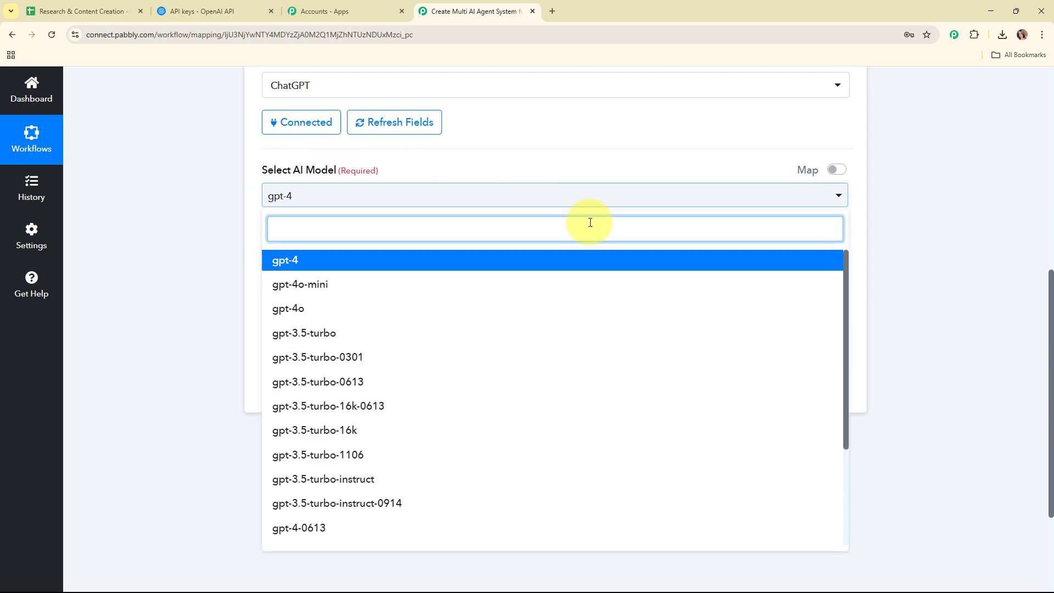
scroll(920, 220, down, 3)
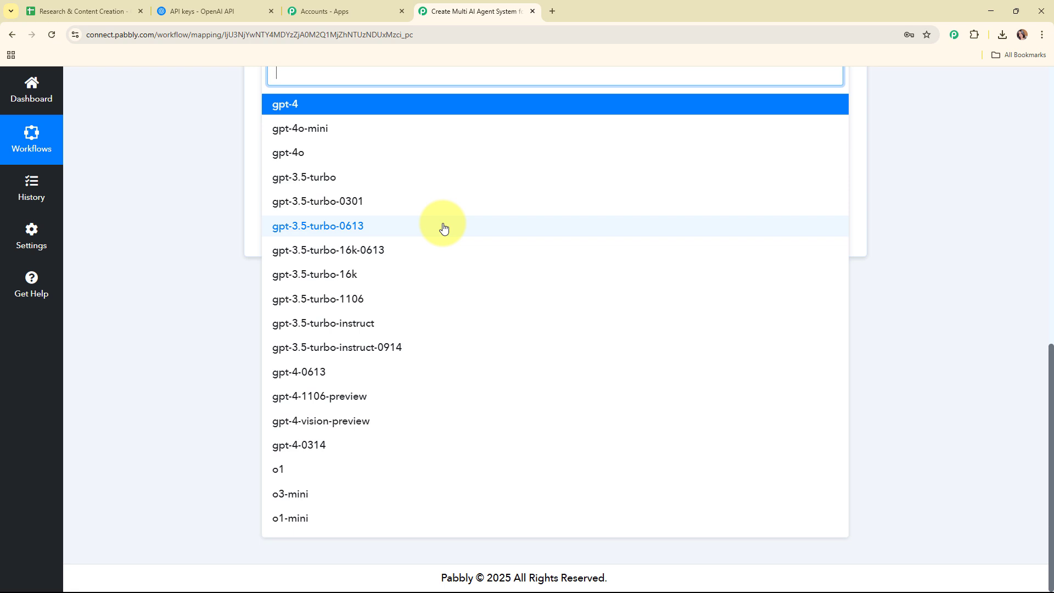
scroll(466, 353, up, 2)
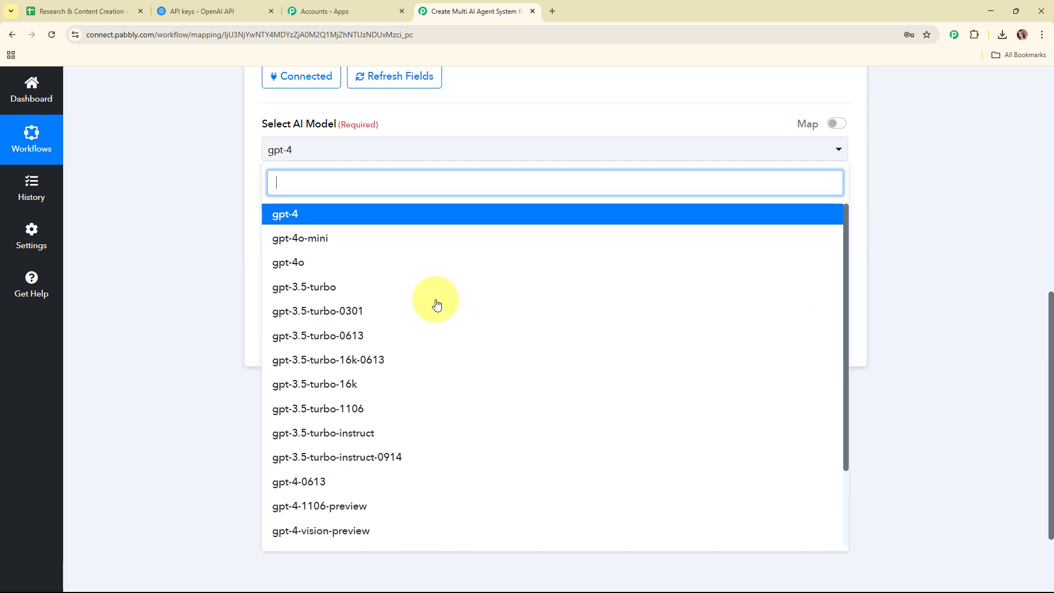
click(320, 242)
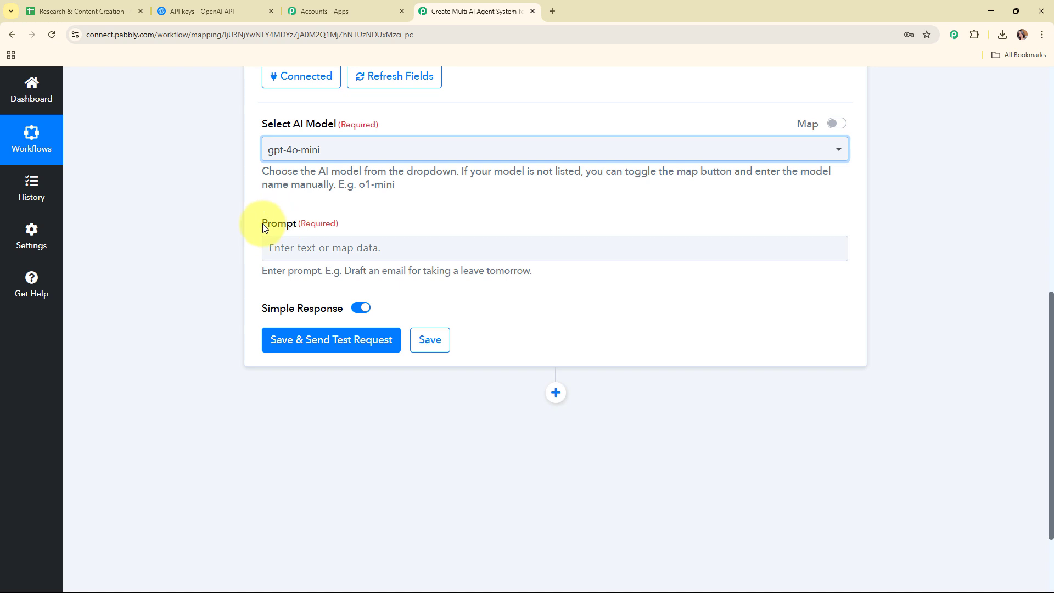
Paste the research assistant prompt requesting 5–7 key points, stats or insights, with Topic, Keywords and Target Audience labels, into the Prompt field.
drag(258, 223, 348, 229)
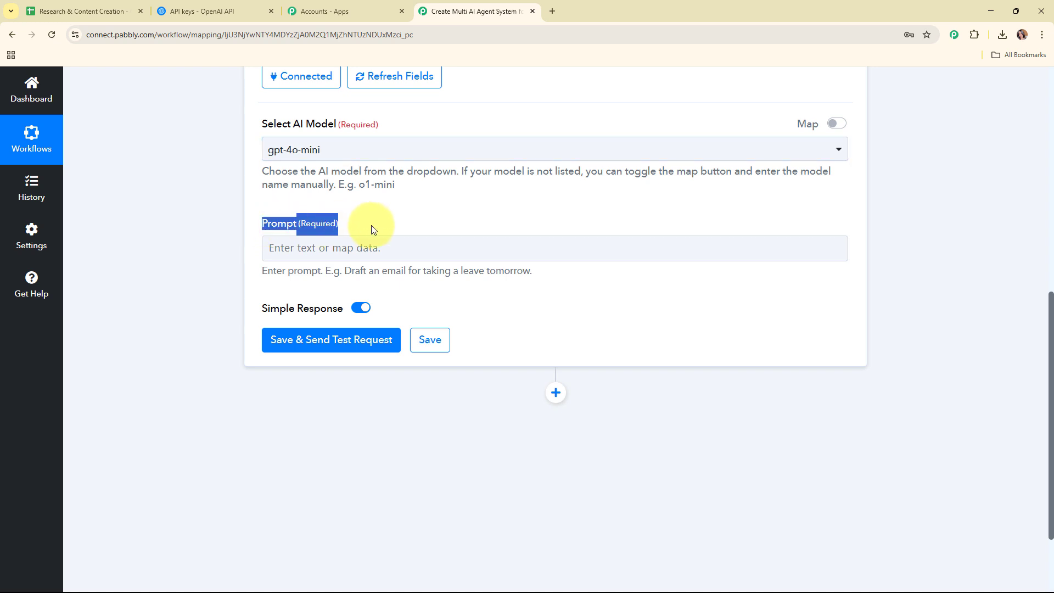
click(378, 253)
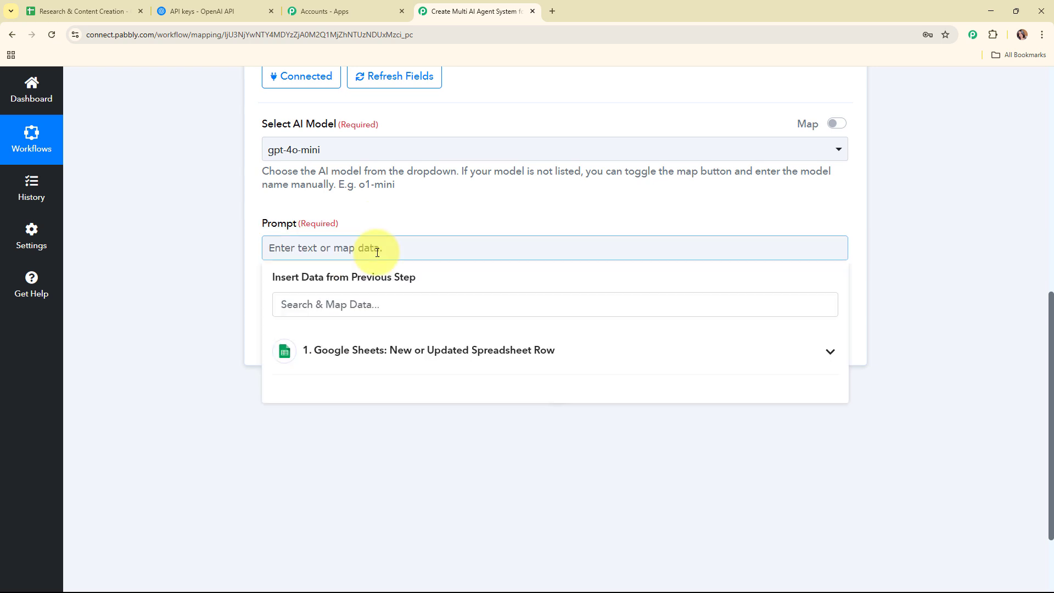
key(ctrl+v)
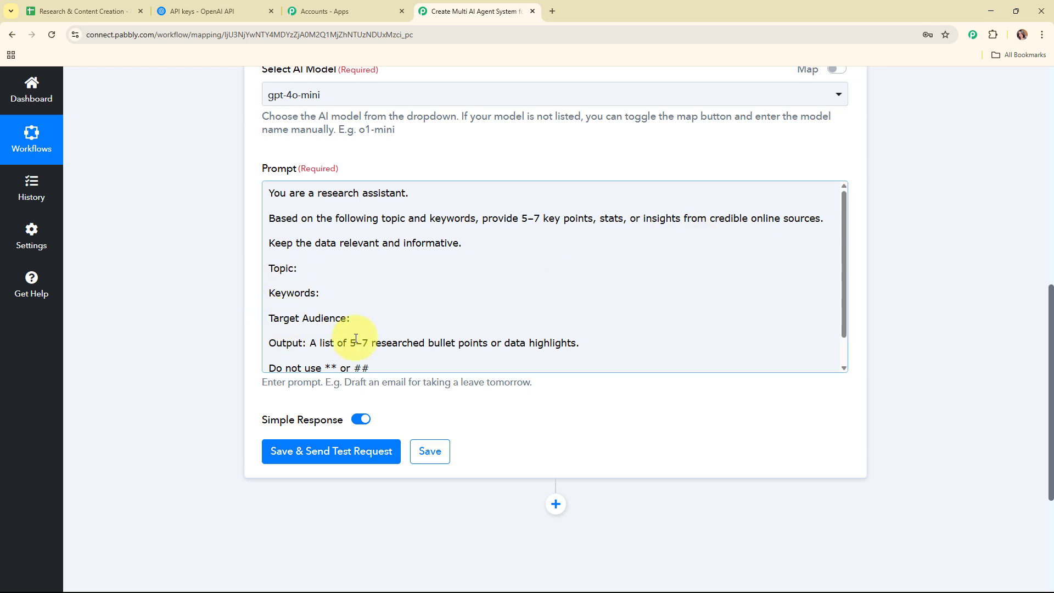
Map the Google Sheets Topic, Keywords and Target Audience values beside their matching labels in the research prompt.
click(314, 268)
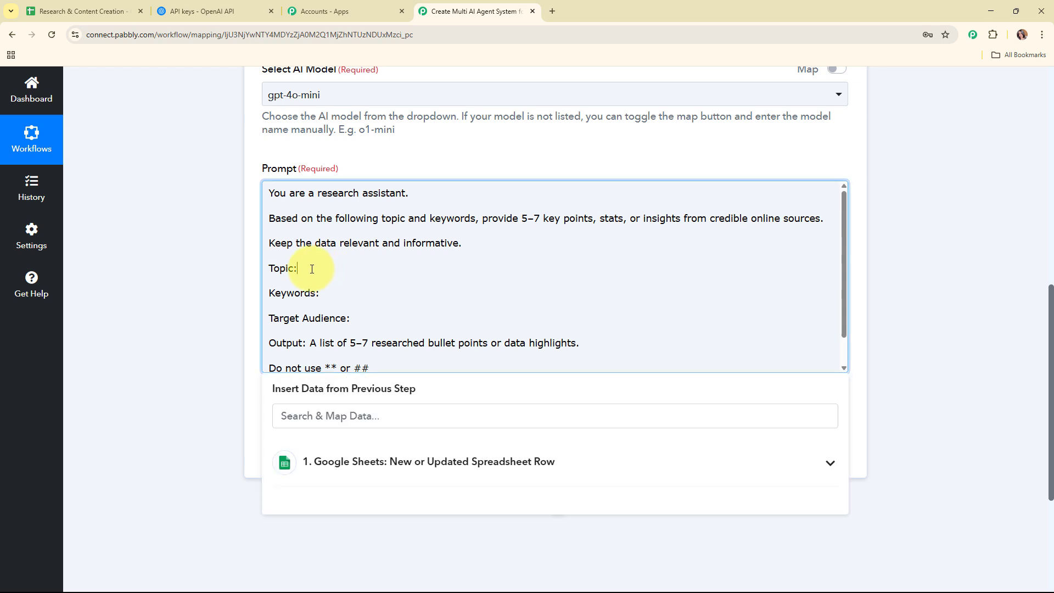
scroll(980, 257, down, 3)
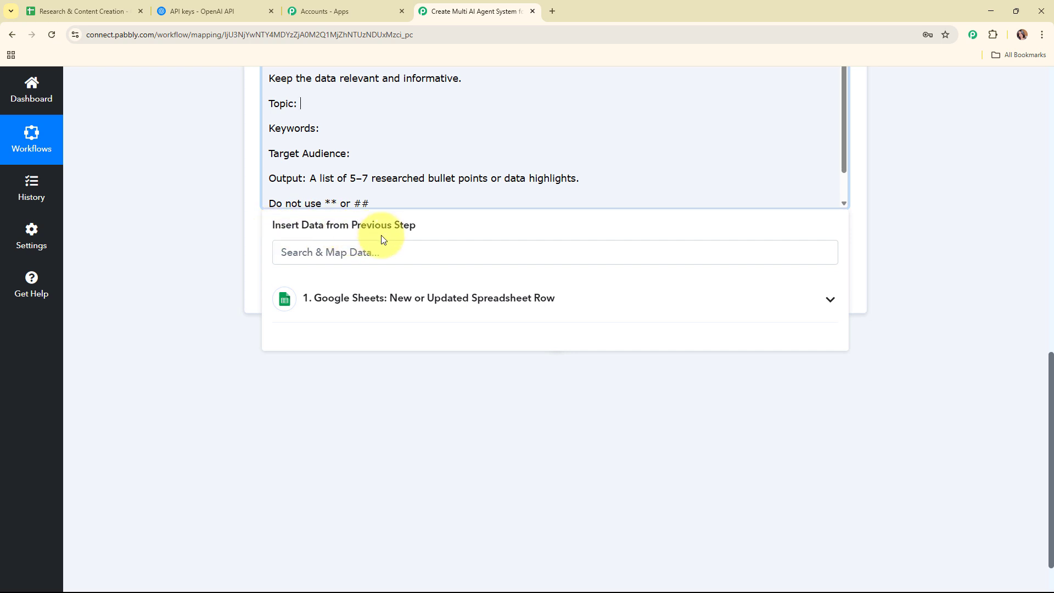
click(521, 305)
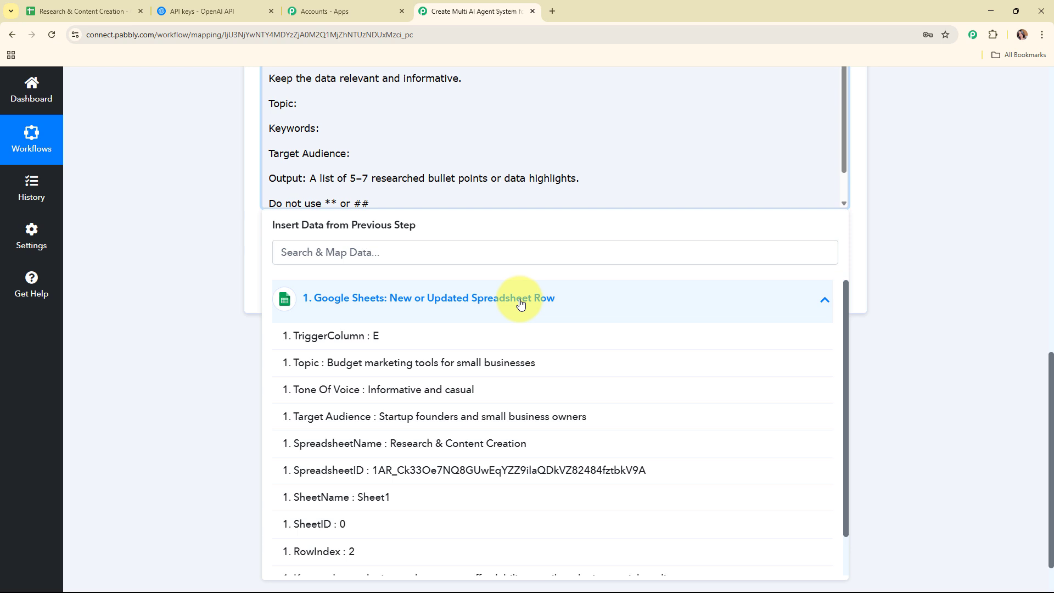
click(502, 363)
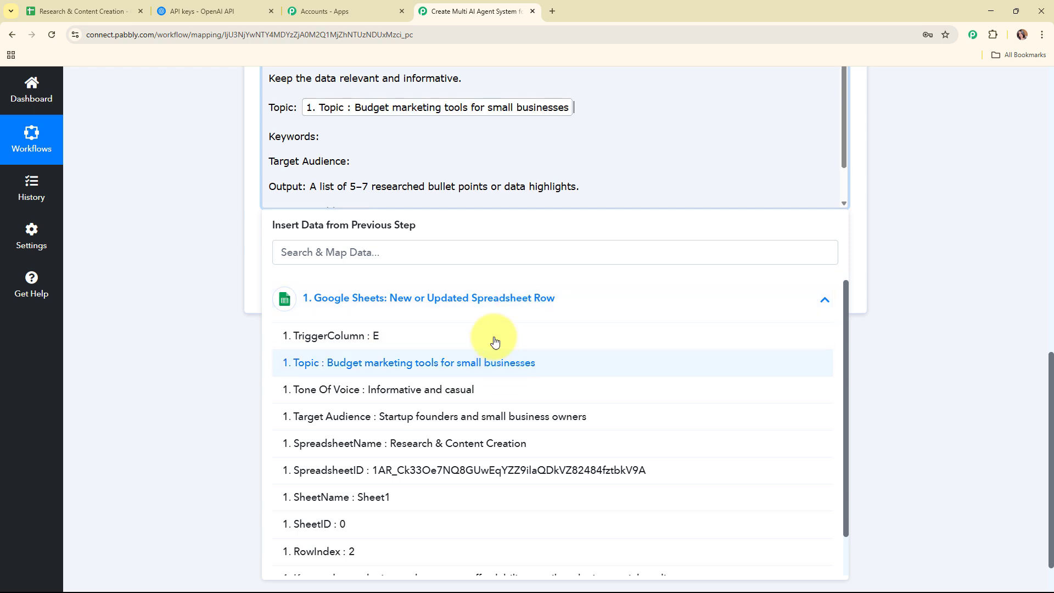
click(359, 137)
click(375, 291)
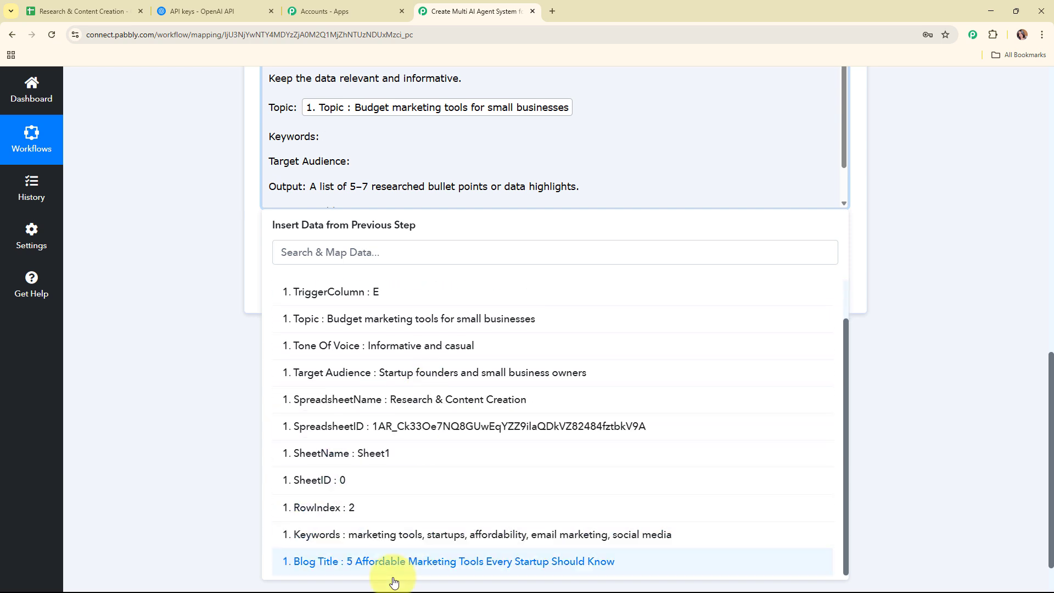
click(388, 536)
click(412, 170)
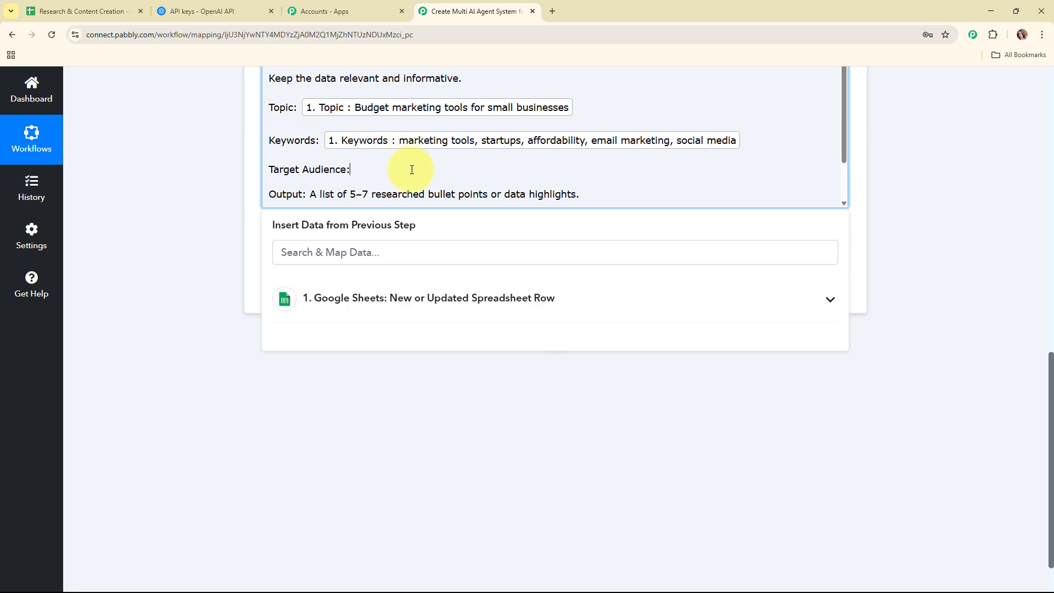
click(368, 322)
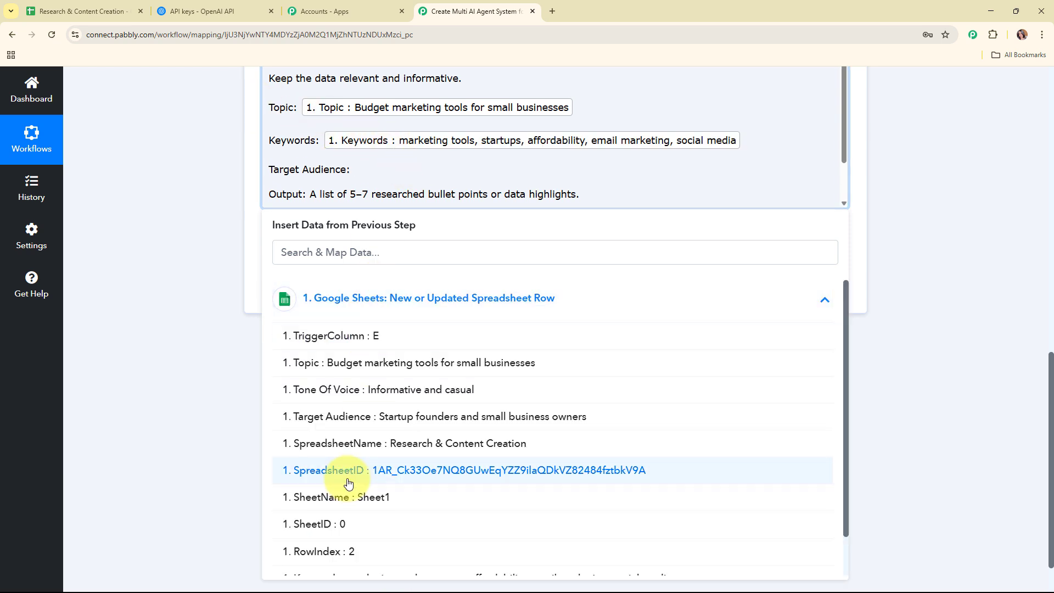
click(352, 417)
click(203, 161)
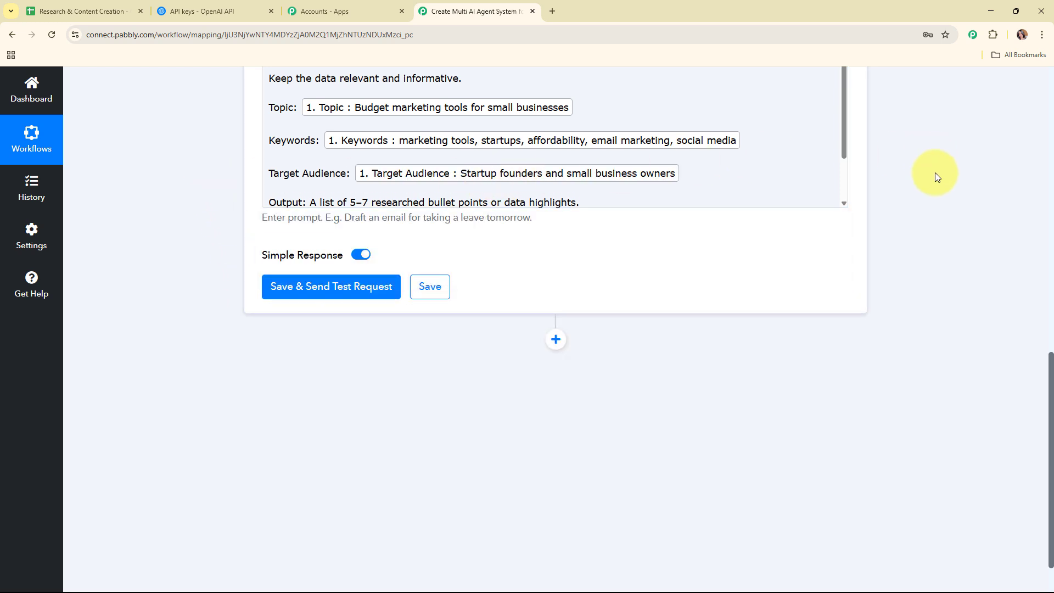
Save the research action with a test request and read the full Choices 0 Message Content value in its response.
scroll(934, 173, down, 1)
click(344, 244)
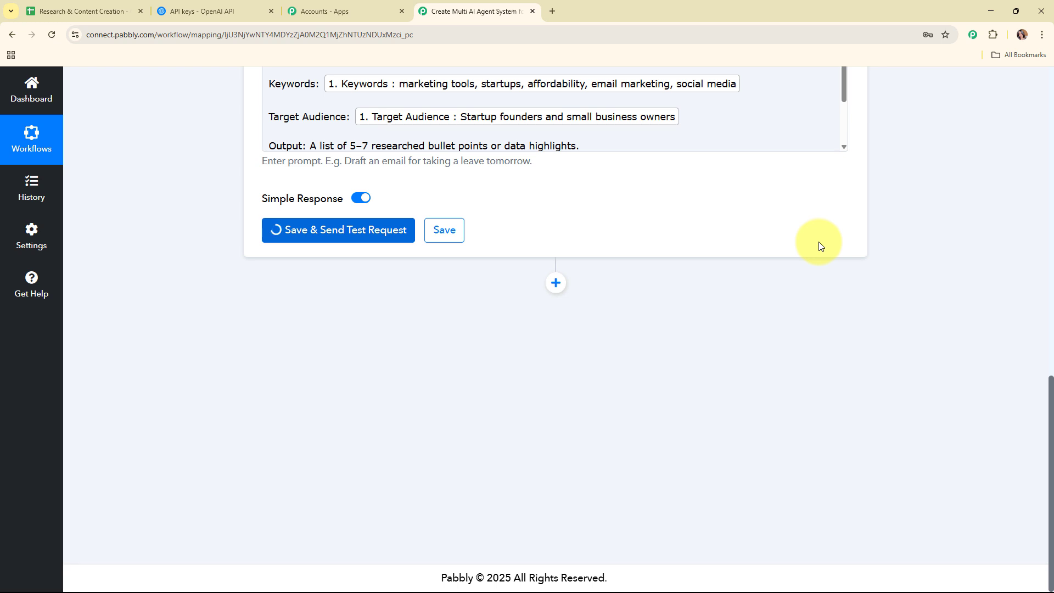
scroll(937, 317, down, 2)
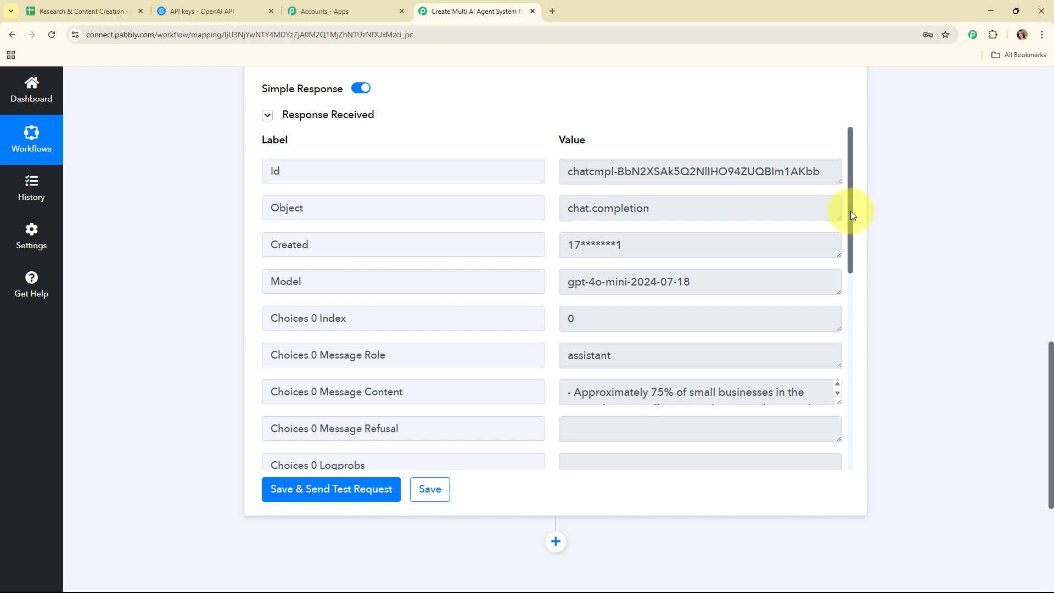
scroll(850, 242, down, 3)
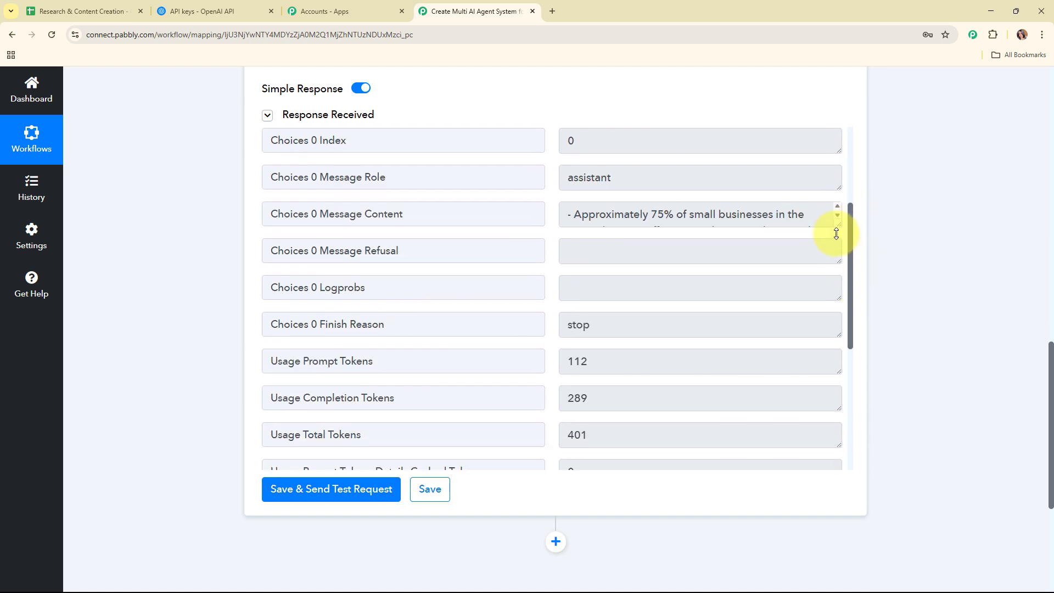
drag(836, 234, 832, 461)
scroll(747, 369, down, 3)
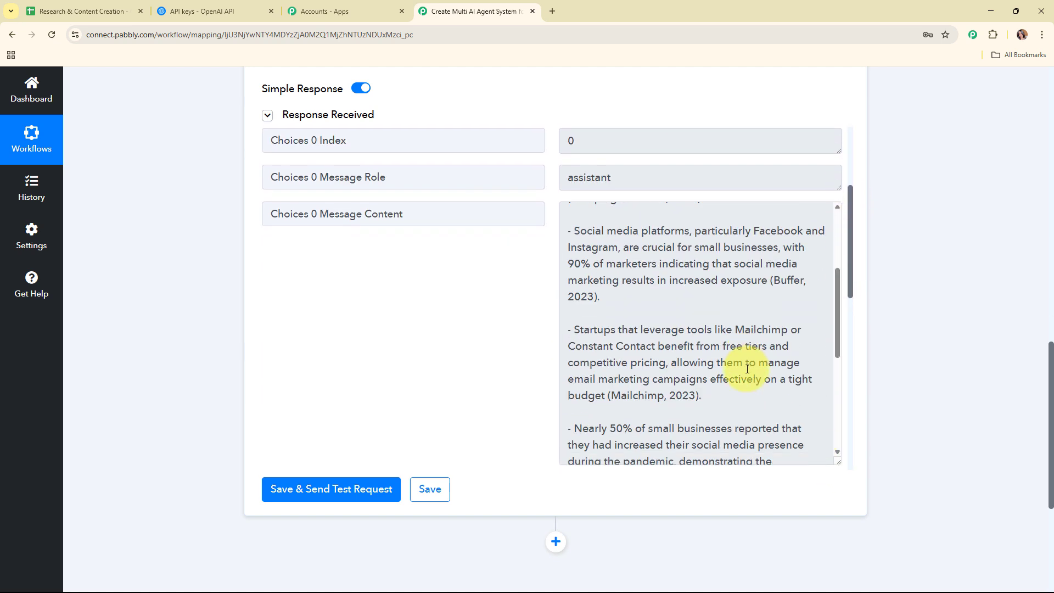
scroll(747, 369, down, 5)
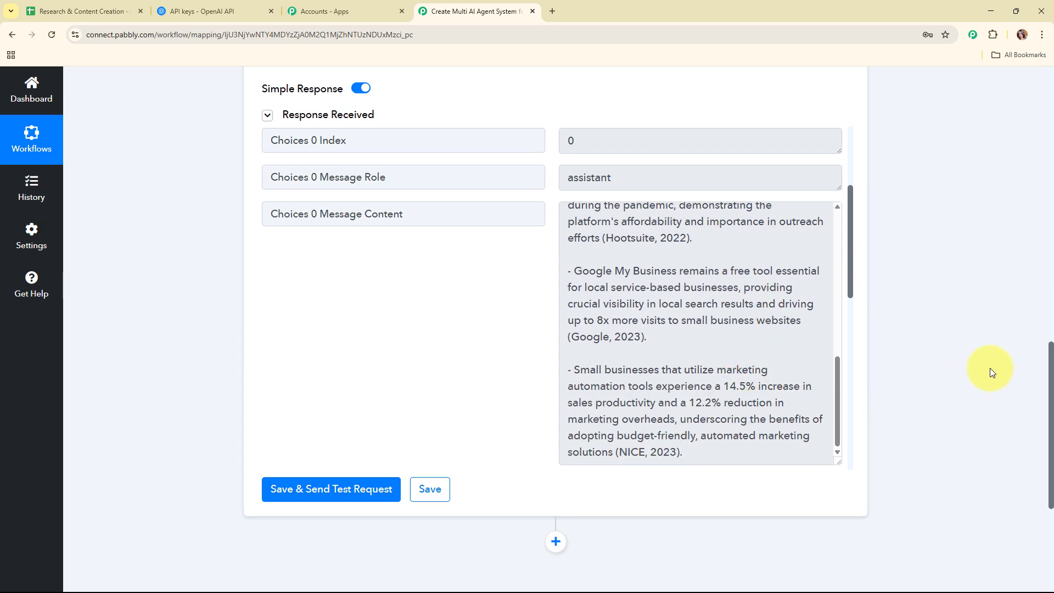
Collapse the first ChatGPT action and add another action below it using OpenAI (ChatGPT, DALL-E, Whisper) with the ChatGPT event.
scroll(983, 368, up, 10)
scroll(956, 349, up, 4)
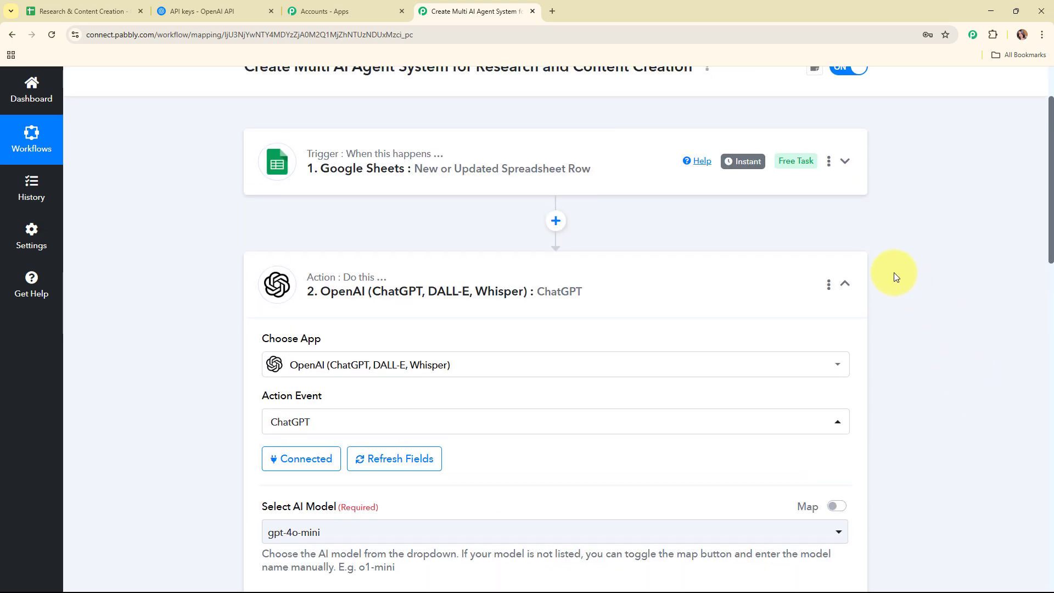
click(843, 283)
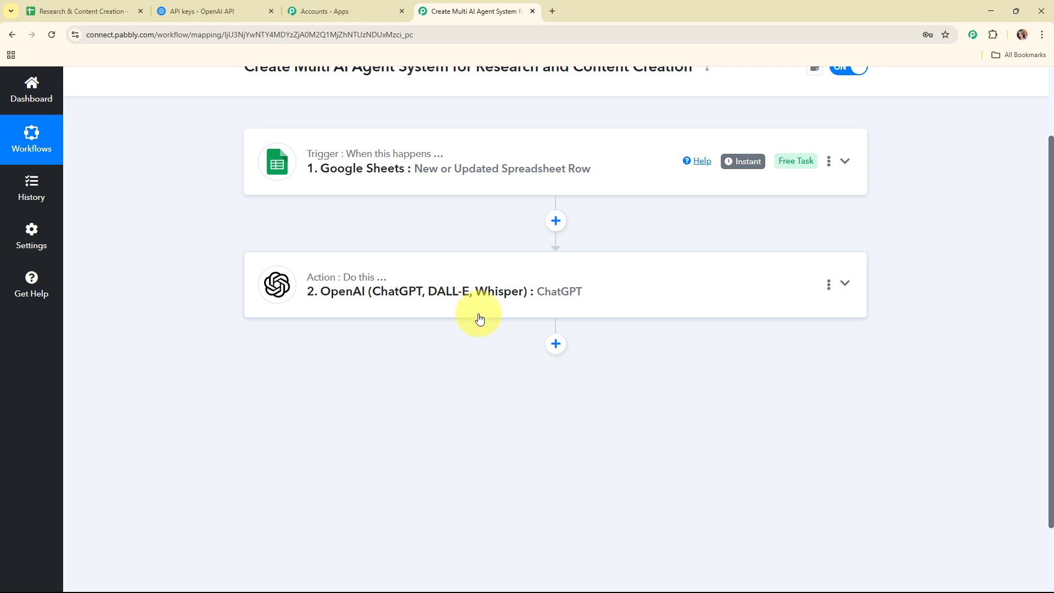
click(555, 343)
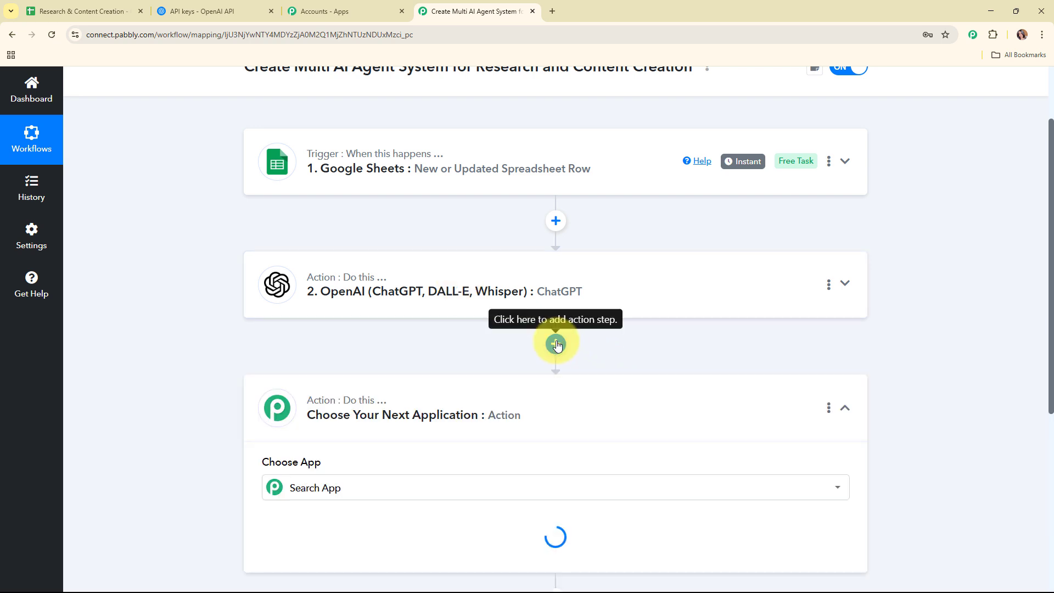
text(op)
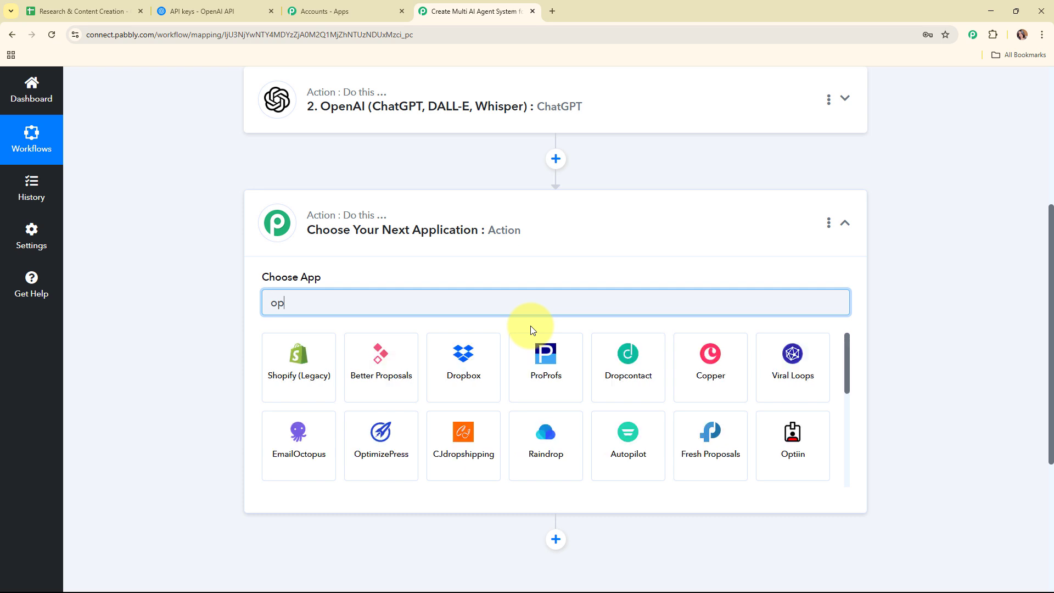
text(en)
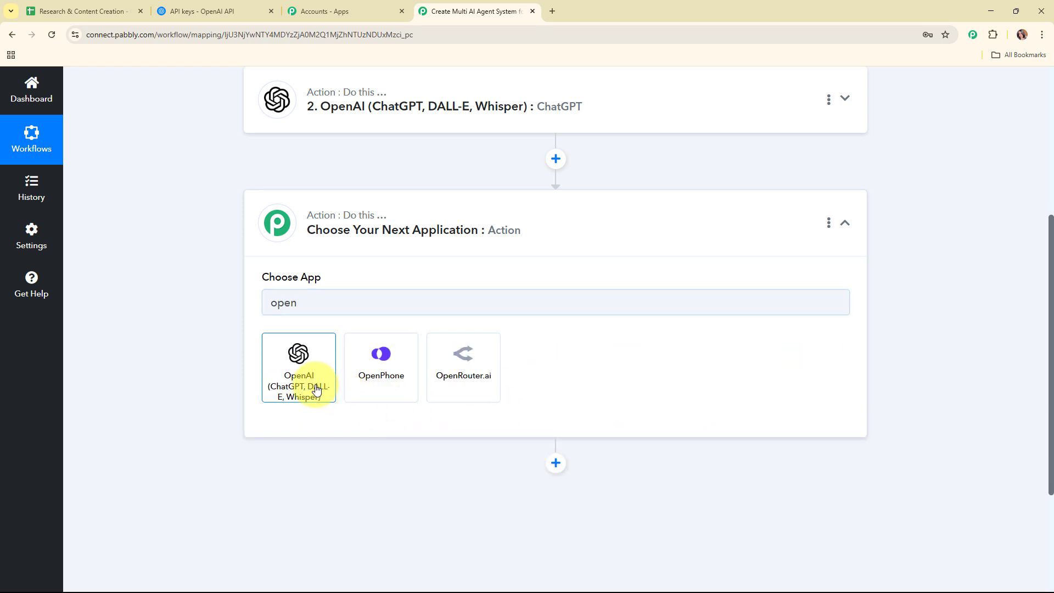
click(305, 365)
click(303, 360)
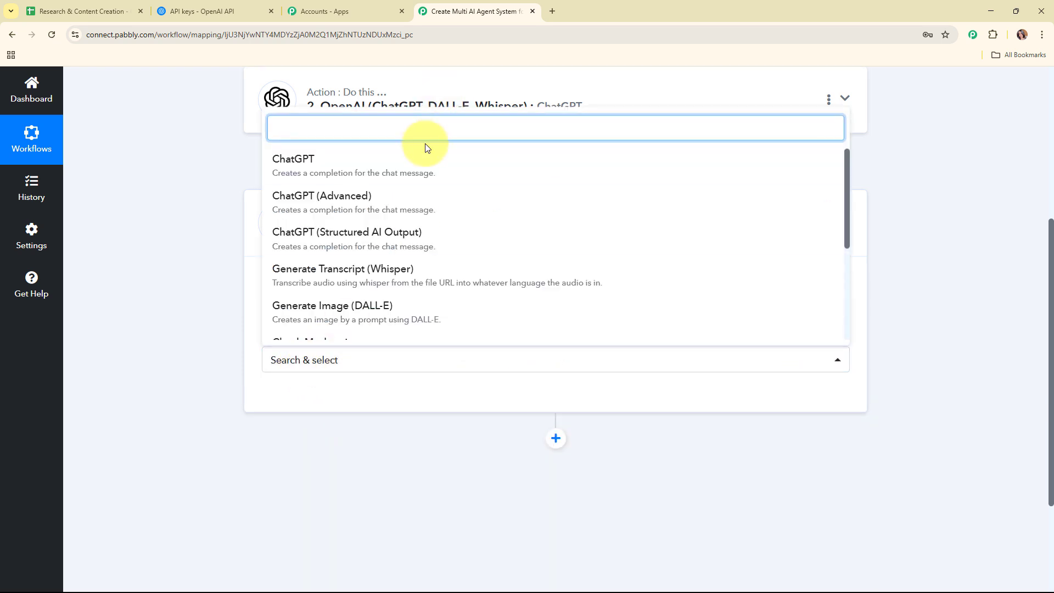
click(420, 168)
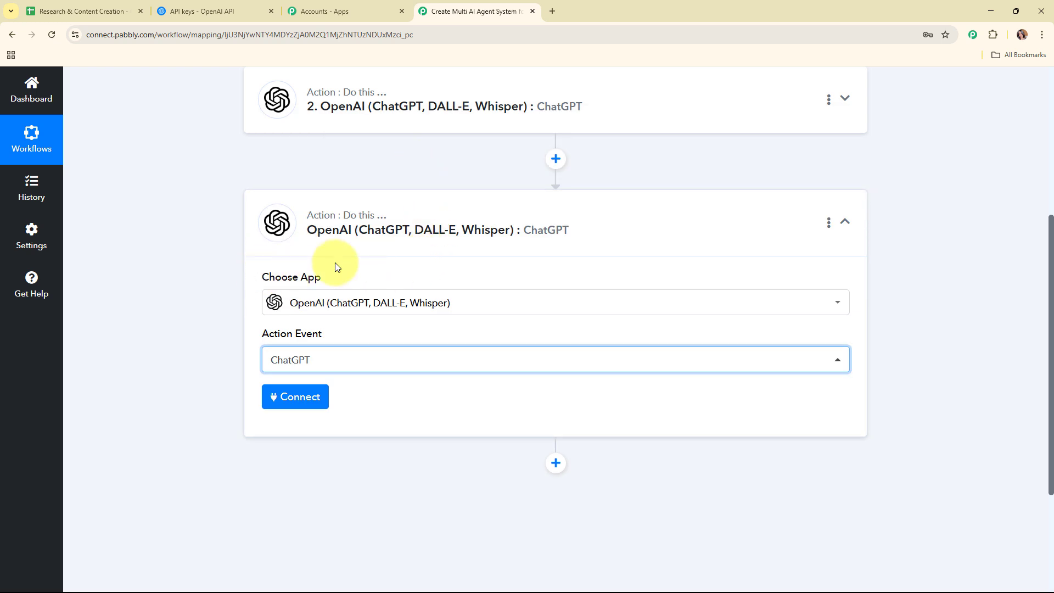
Connect the new action through the existing connection OpenAI (ChatGPT, DALL-E, Whisper) #117 and choose gpt-4o-mini as its AI model.
click(282, 396)
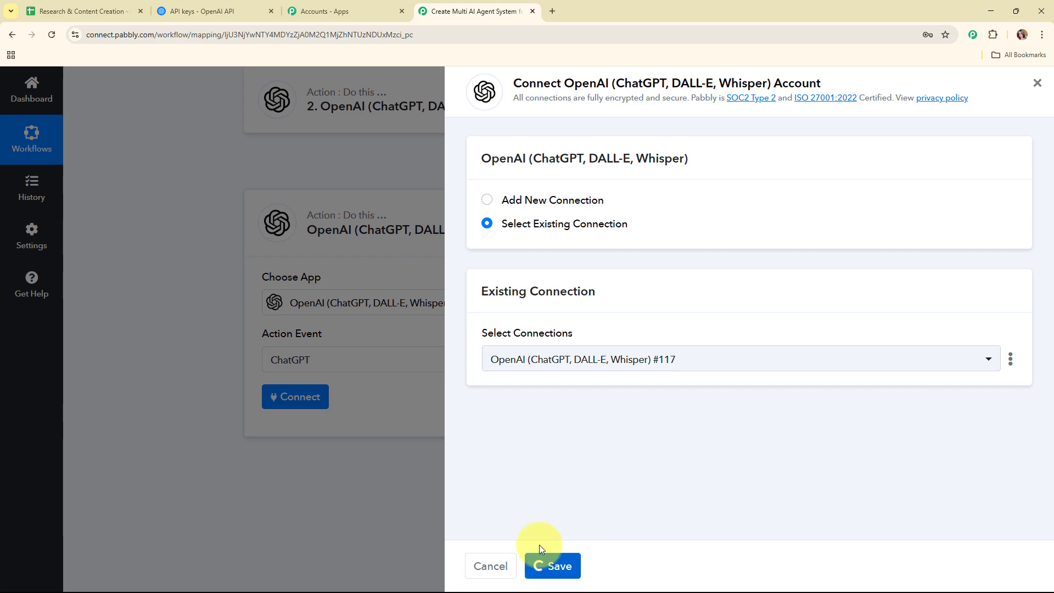
click(541, 559)
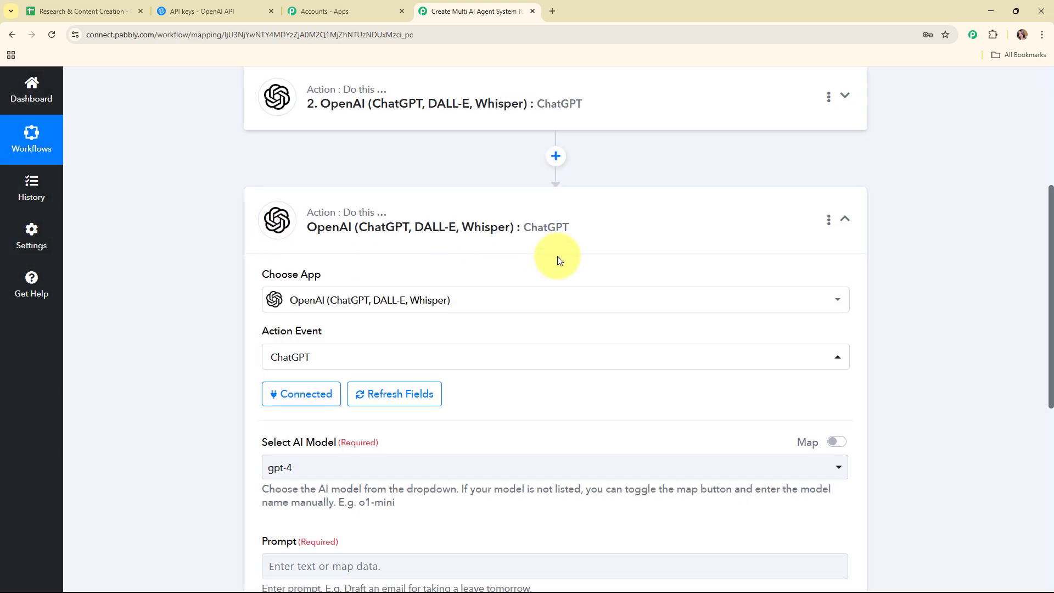
scroll(555, 258, down, 3)
click(442, 303)
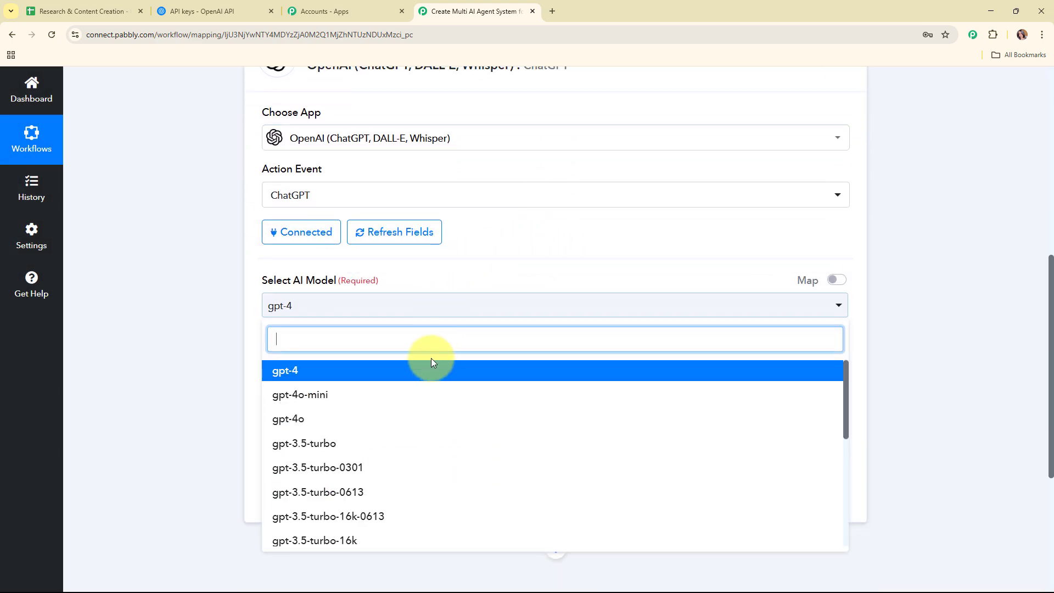
click(419, 400)
Enter the content strategist prompt requesting a blog post outline, with Blog Title, Audience, Tone and Key Research Points labels.
scroll(558, 177, down, 3)
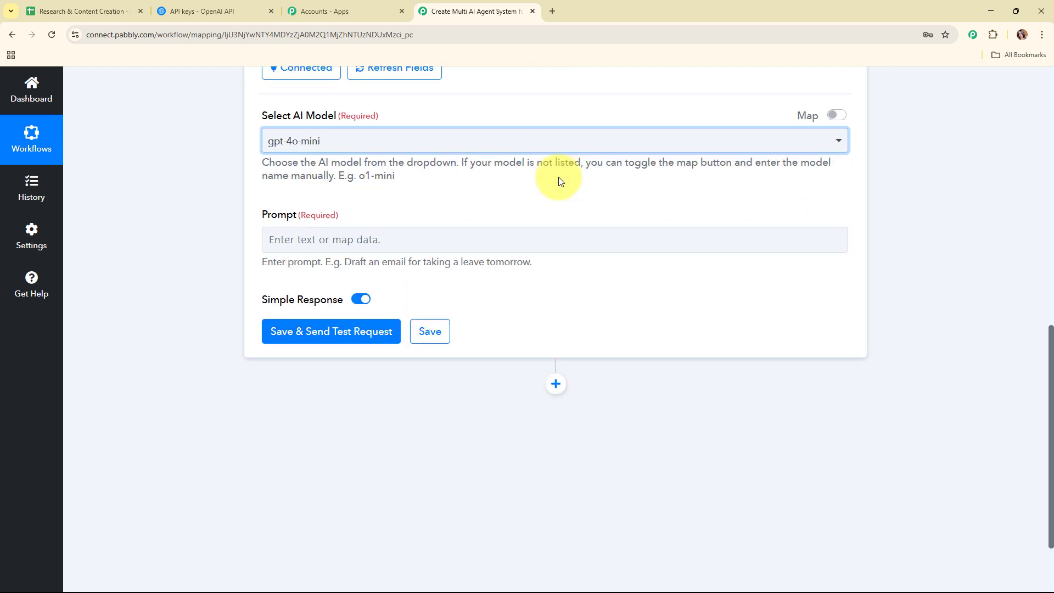
click(288, 241)
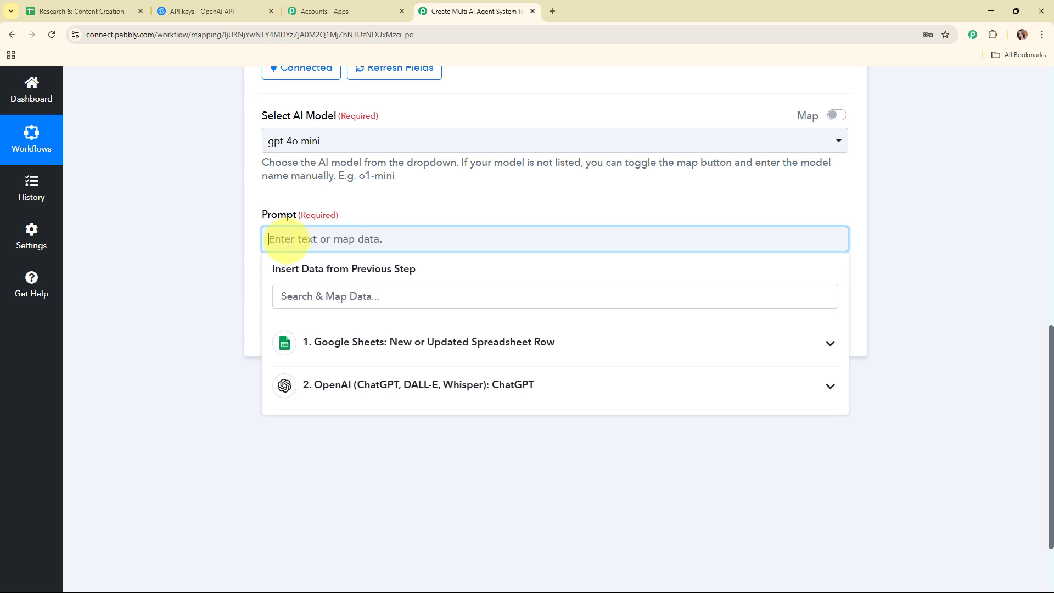
text(You are a content strategist.  Using the researched points below, create a clear and logical blog post outline with a headline, intro, 3–5 main sections, and a conclusion.  Blog Title:  Audience:  Tone:  Key Research Points:  Output: A structured blog post outline.)
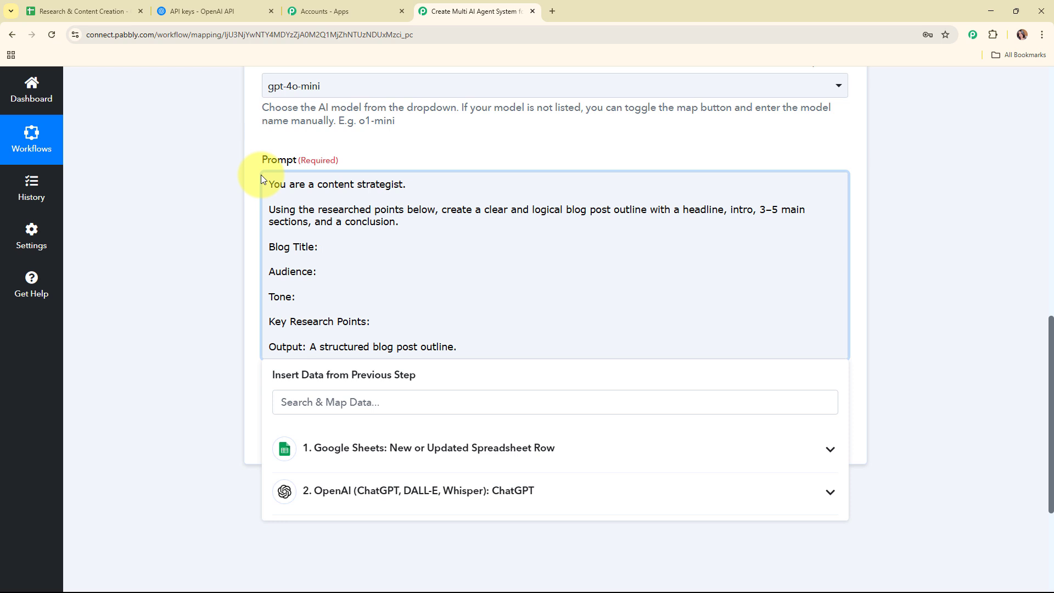
Map the Google Sheets Blog Title value beside the Blog Title label in the outline prompt.
click(345, 251)
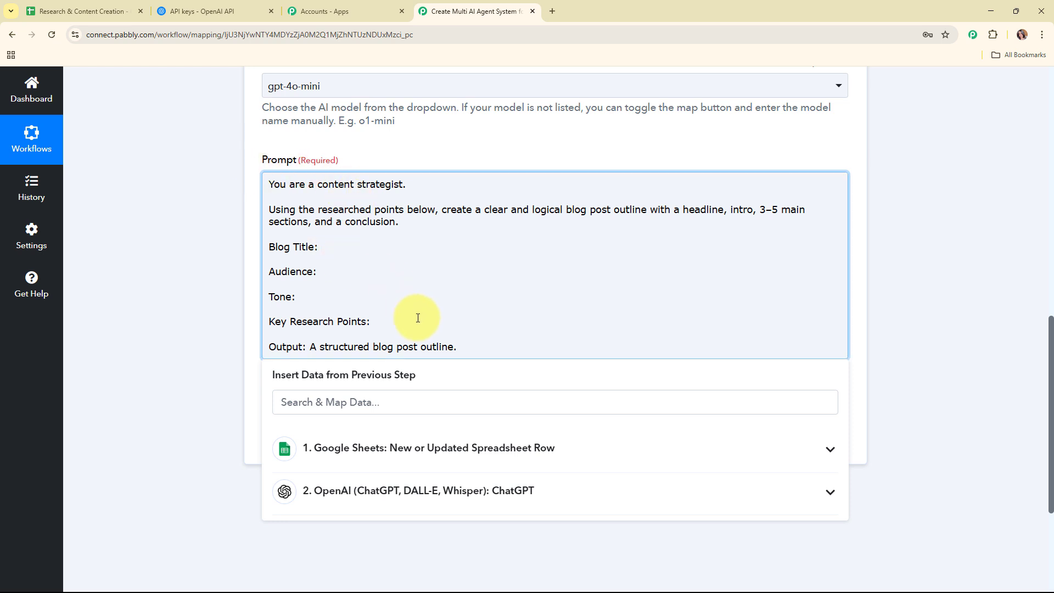
scroll(940, 258, down, 3)
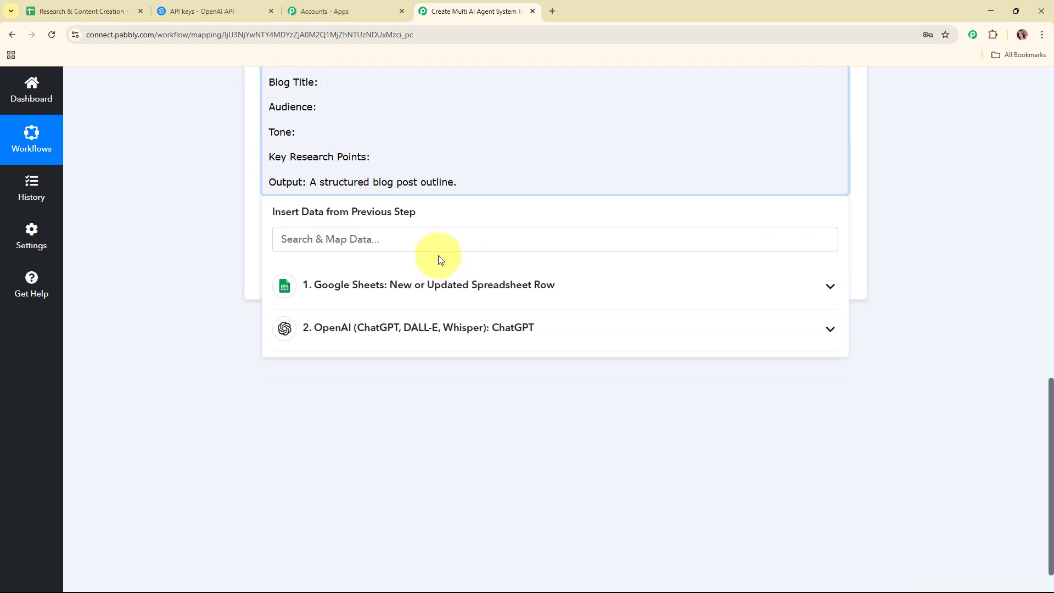
click(382, 289)
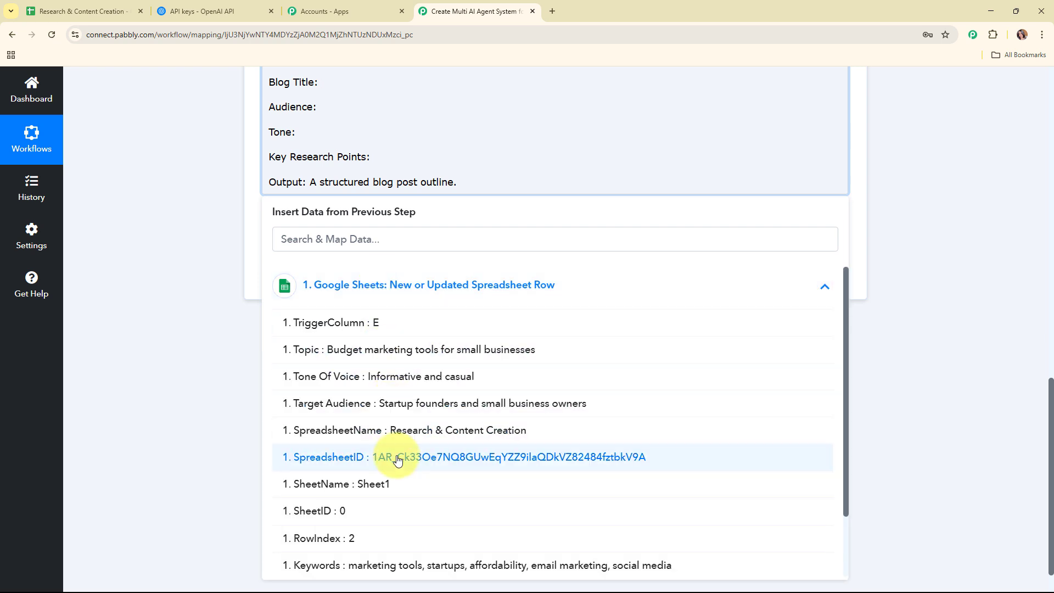
scroll(365, 528, down, 1)
scroll(364, 527, down, 2)
click(329, 449)
Map the Google Sheets Target Audience value to the Audience label and Tone Of Voice to the Tone label.
click(348, 112)
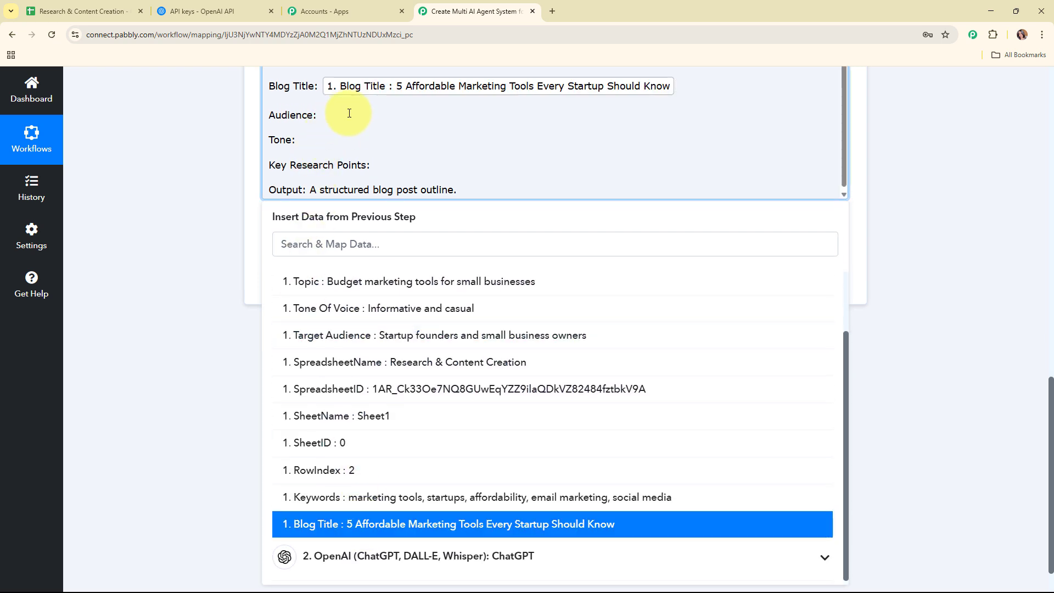
click(379, 291)
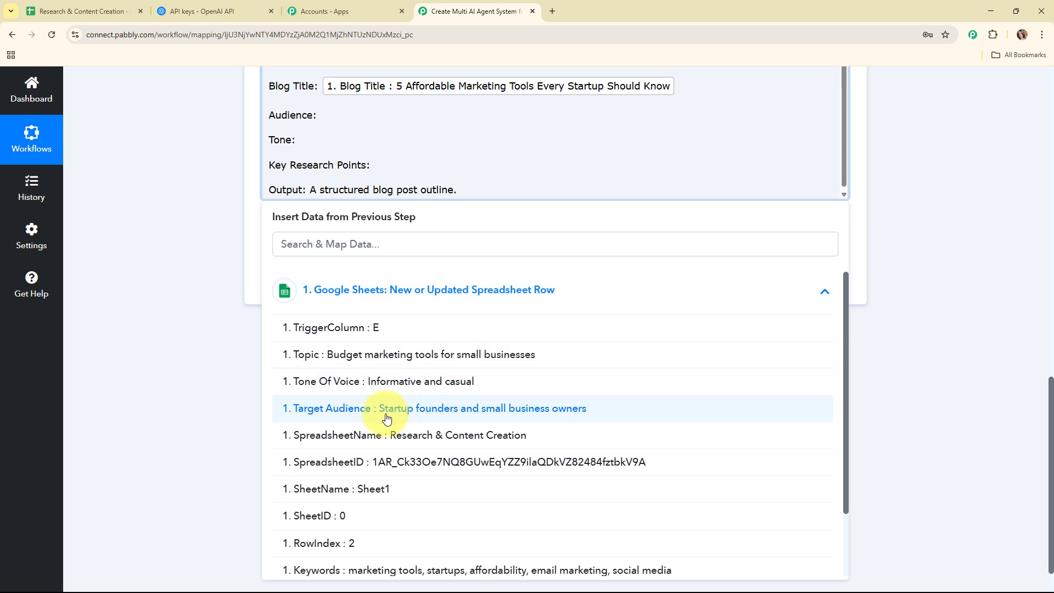
click(450, 409)
click(336, 148)
click(379, 290)
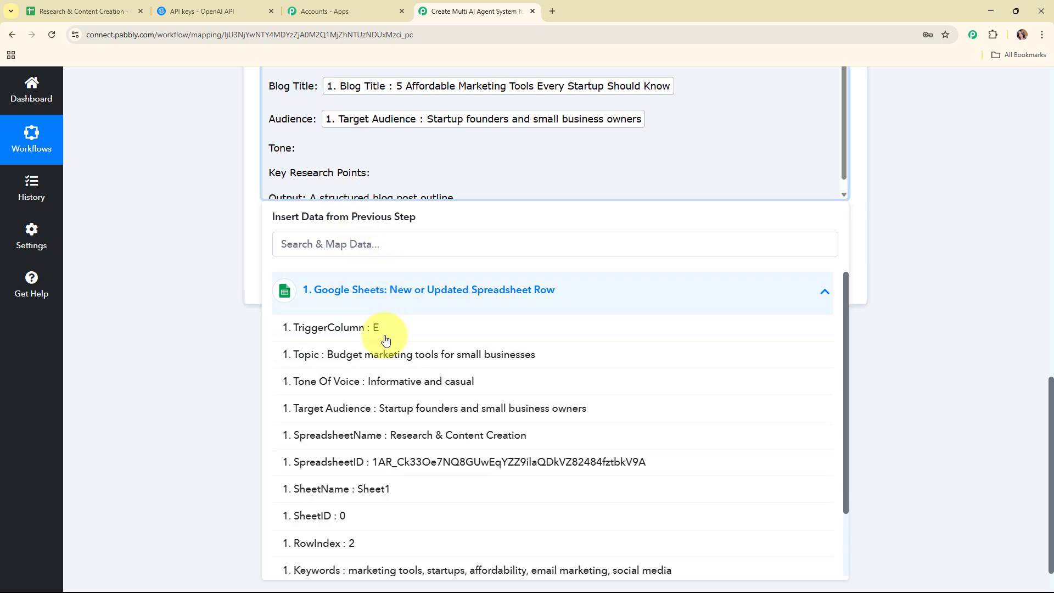
click(384, 381)
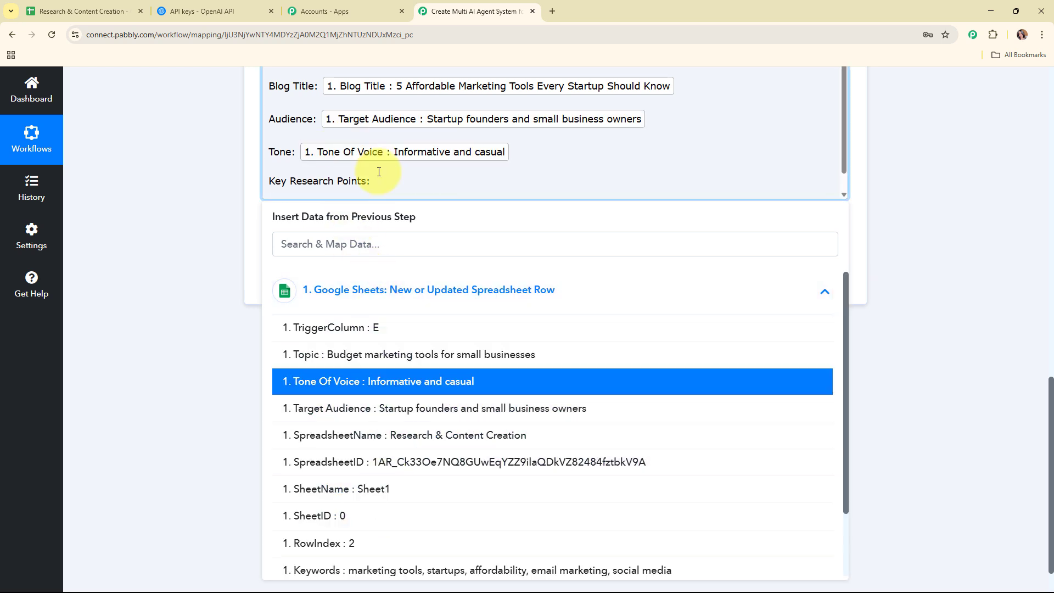
Map the step 2 ChatGPT Choices 0 Message Content beside the Key Research Points label in the outline prompt.
click(412, 182)
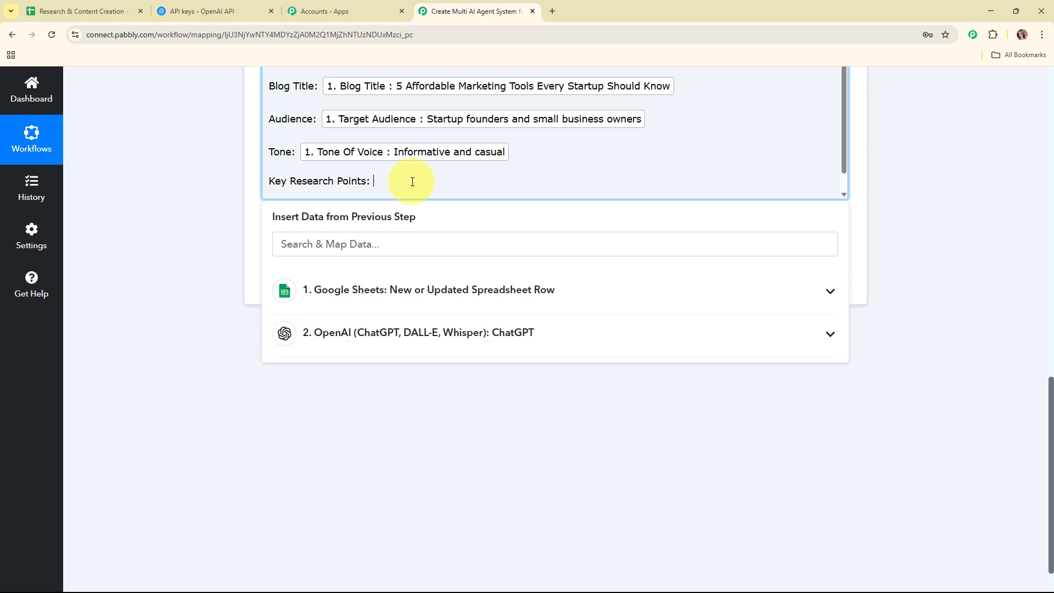
scroll(890, 232, down, 1)
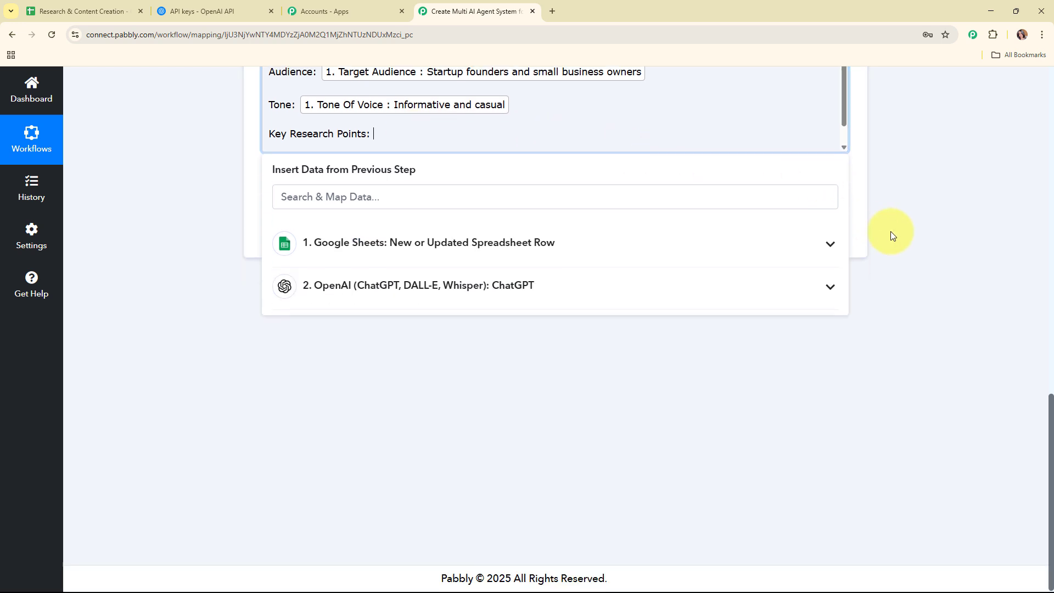
click(378, 290)
click(312, 485)
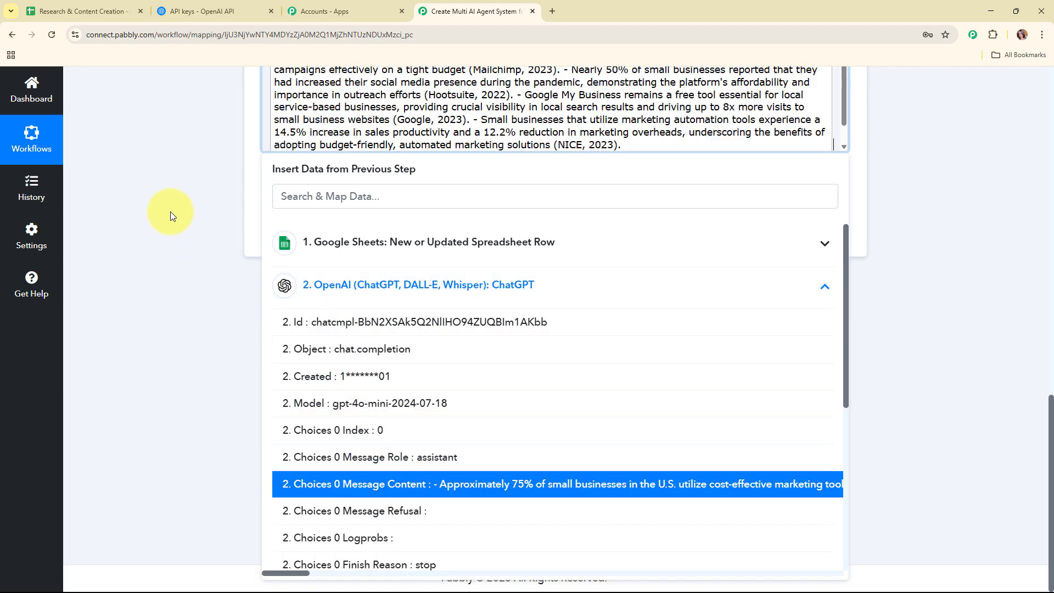
click(168, 206)
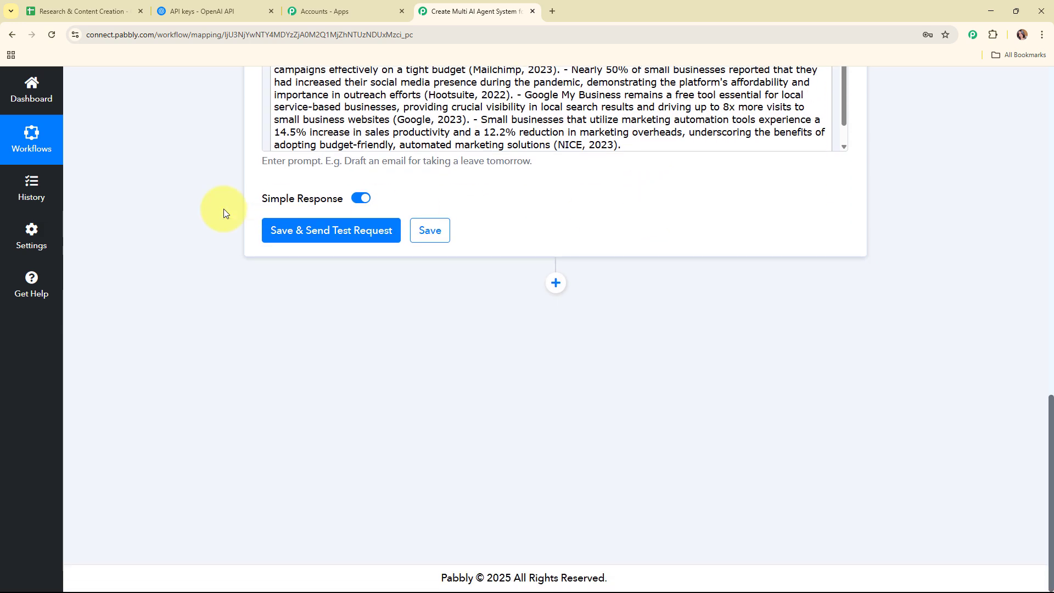
Save the outline action with a test request, review the outline in Choices 0 Message Content, and collapse the action.
click(276, 230)
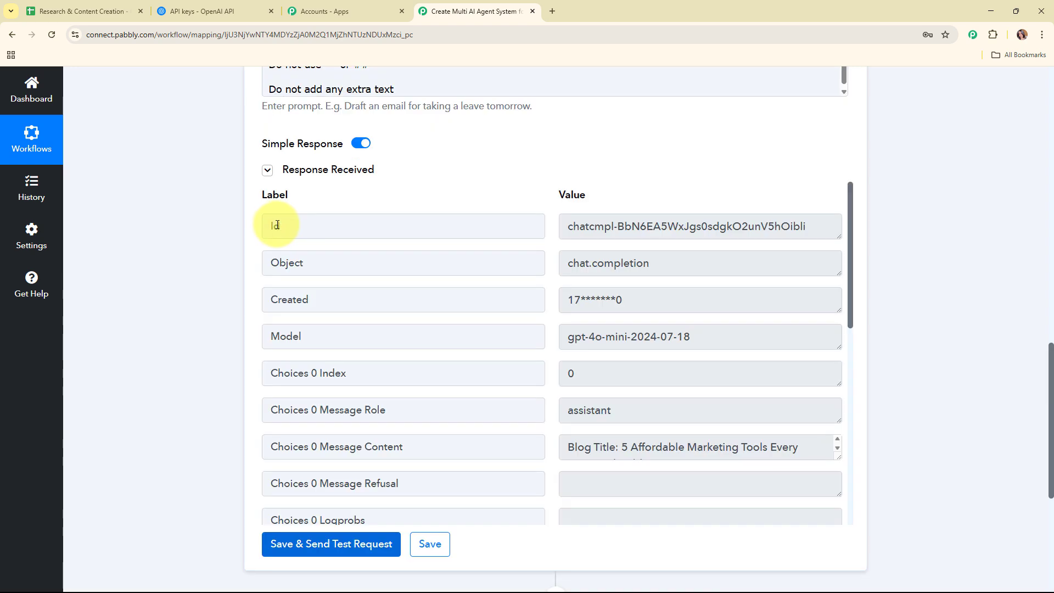
scroll(924, 255, down, 3)
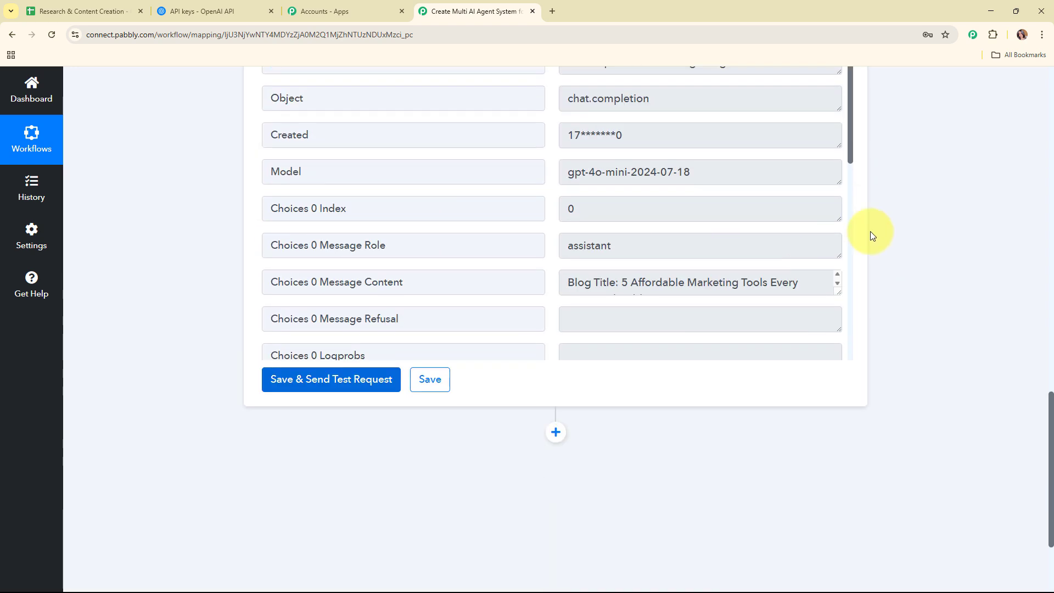
drag(850, 130, 851, 188)
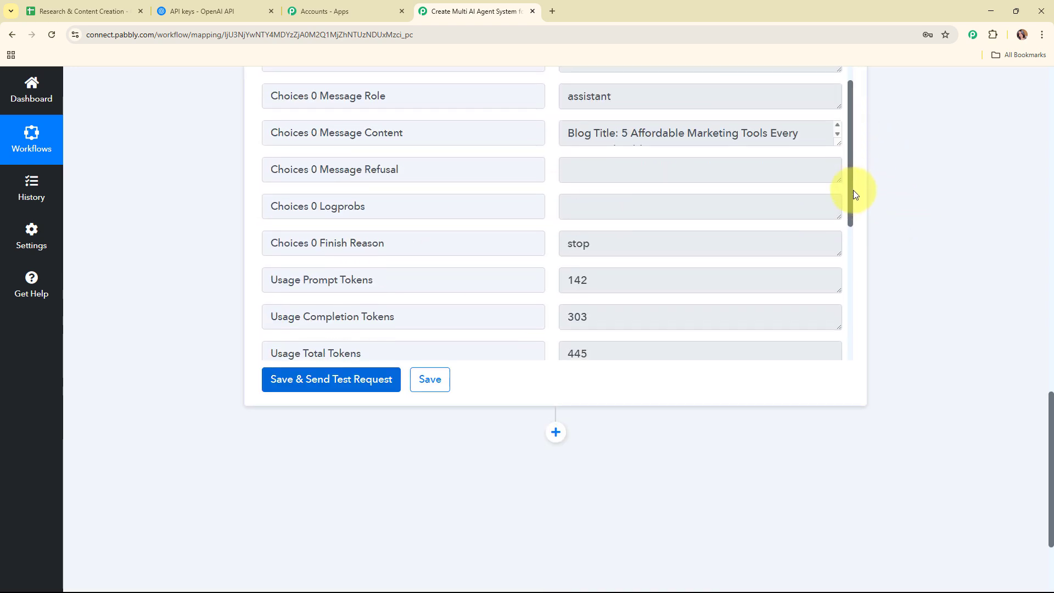
drag(839, 140, 838, 370)
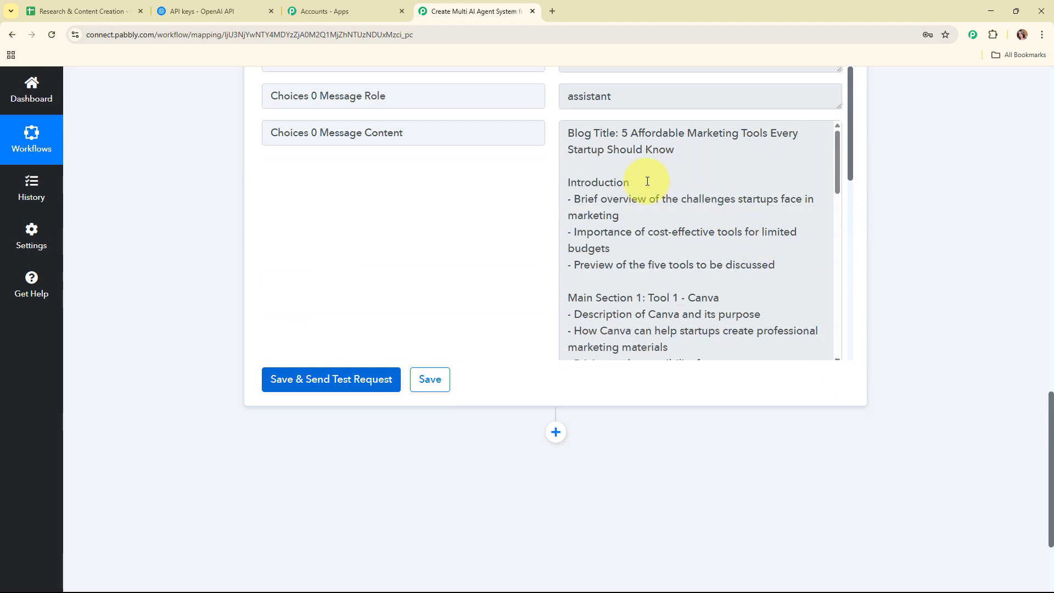
drag(567, 134, 765, 367)
scroll(922, 309, up, 15)
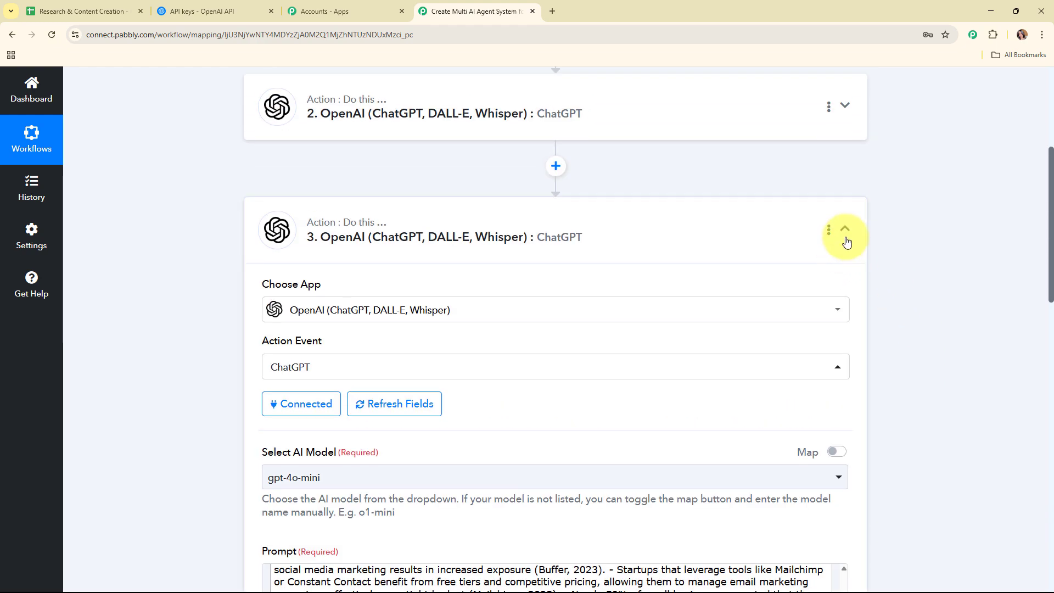
click(843, 230)
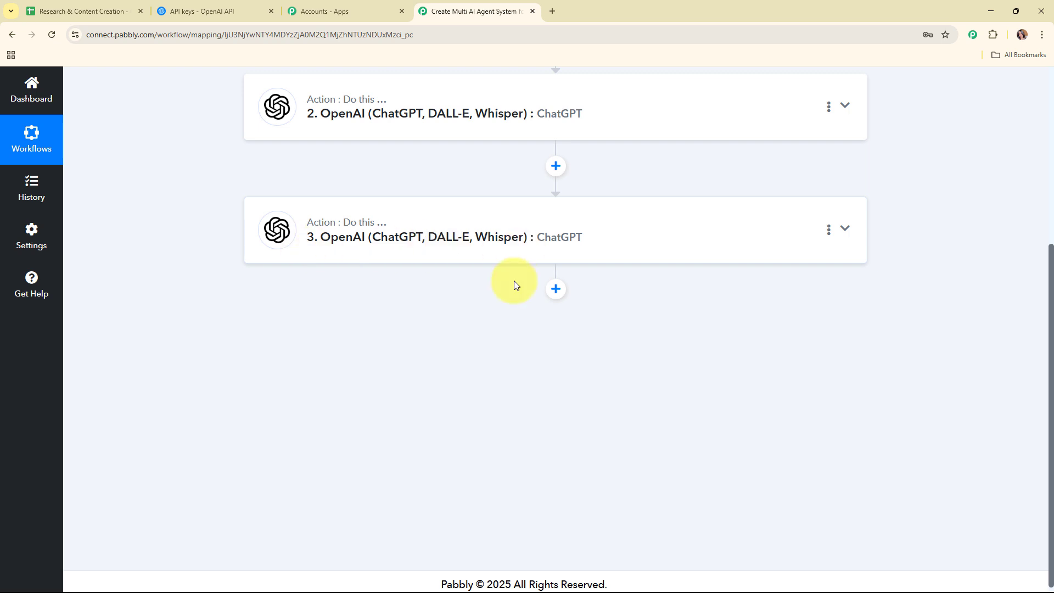
Add a fourth workflow action using OpenAI (ChatGPT, DALL-E, Whisper) with ChatGPT as its action event.
click(555, 299)
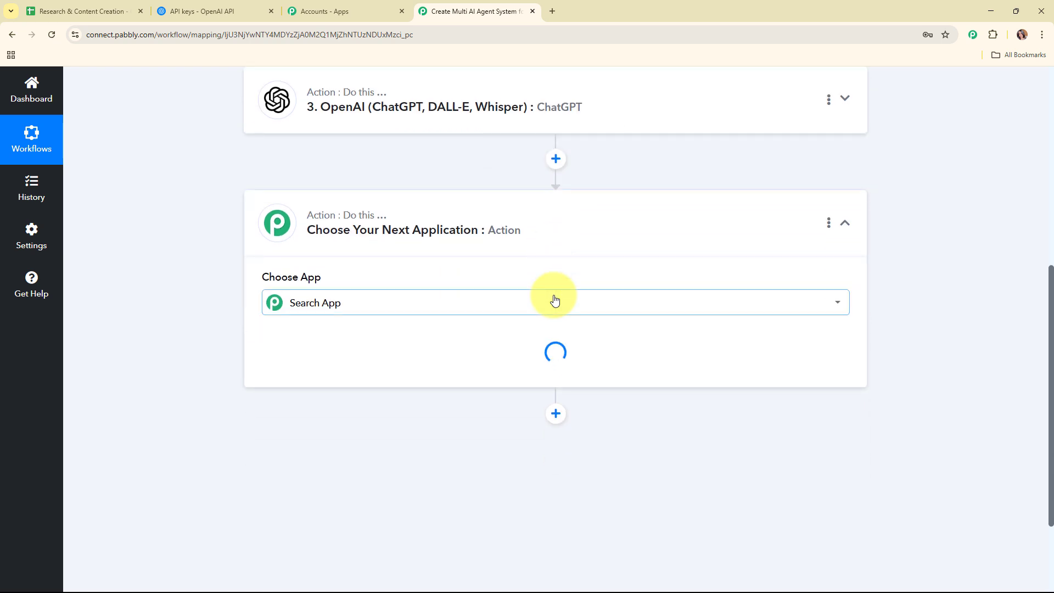
text(o)
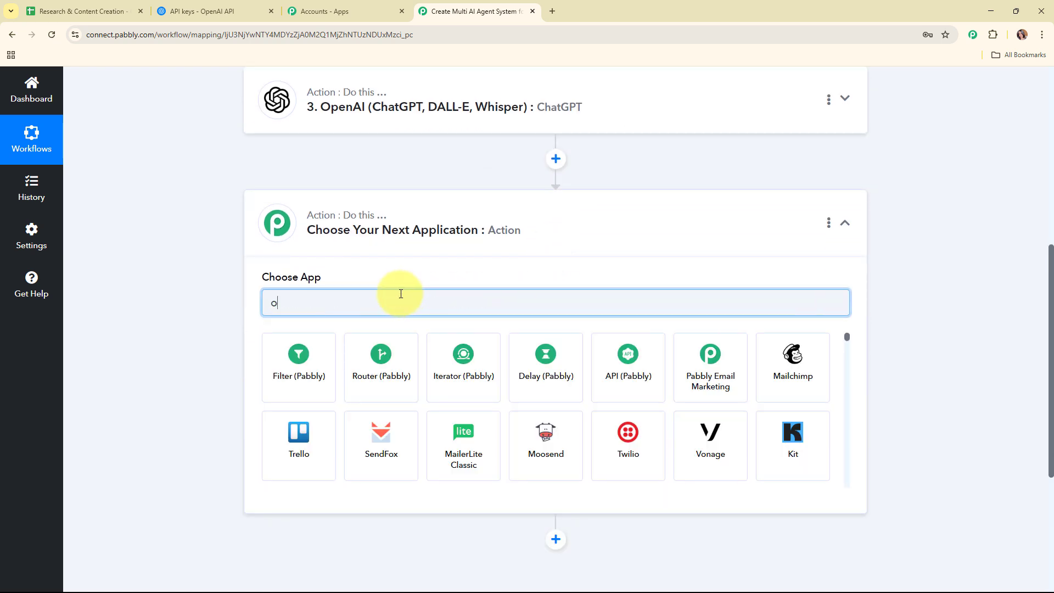
text(pen)
click(377, 347)
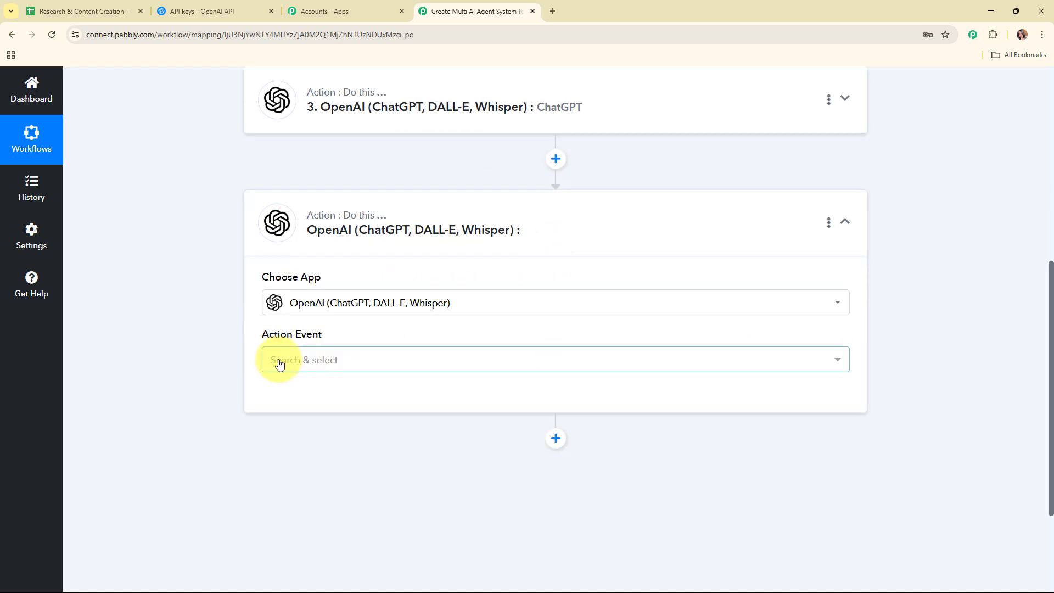
click(286, 362)
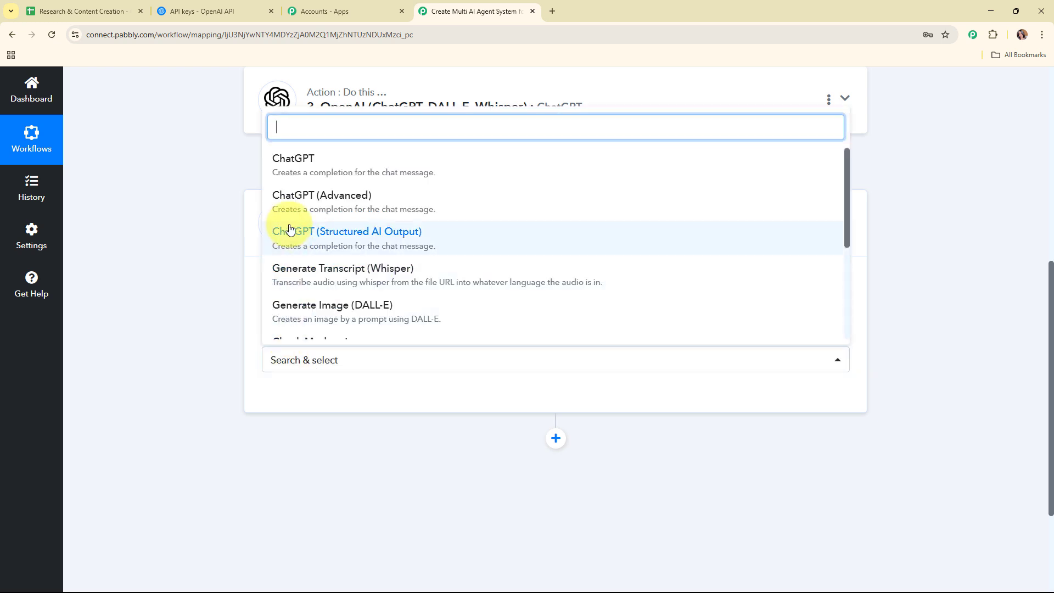
click(287, 168)
Connect the fourth action to the OpenAI account and choose gpt-4o-mini as its AI model.
scroll(494, 188, down, 2)
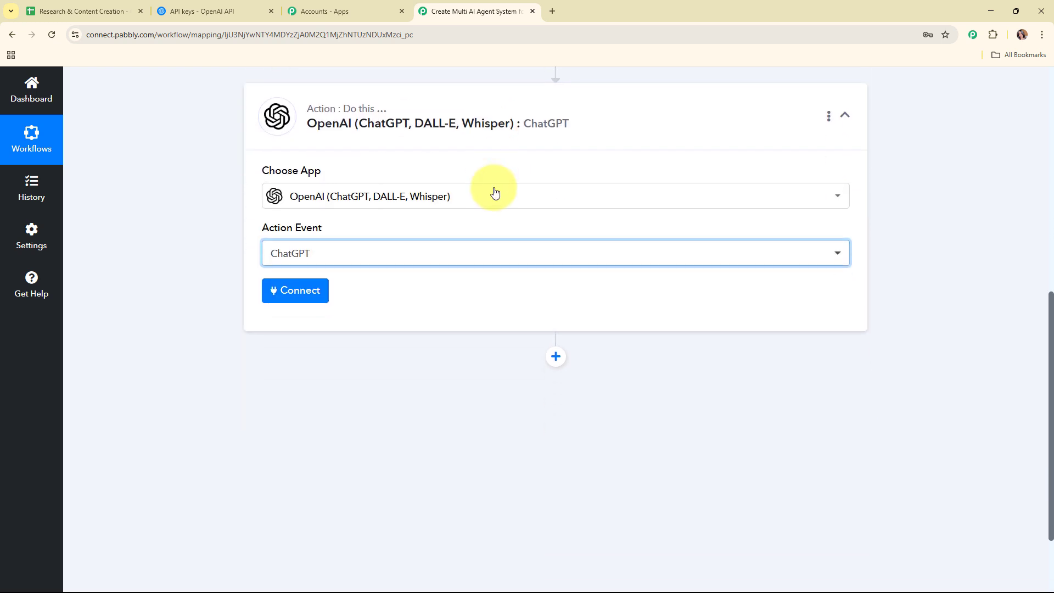
click(277, 296)
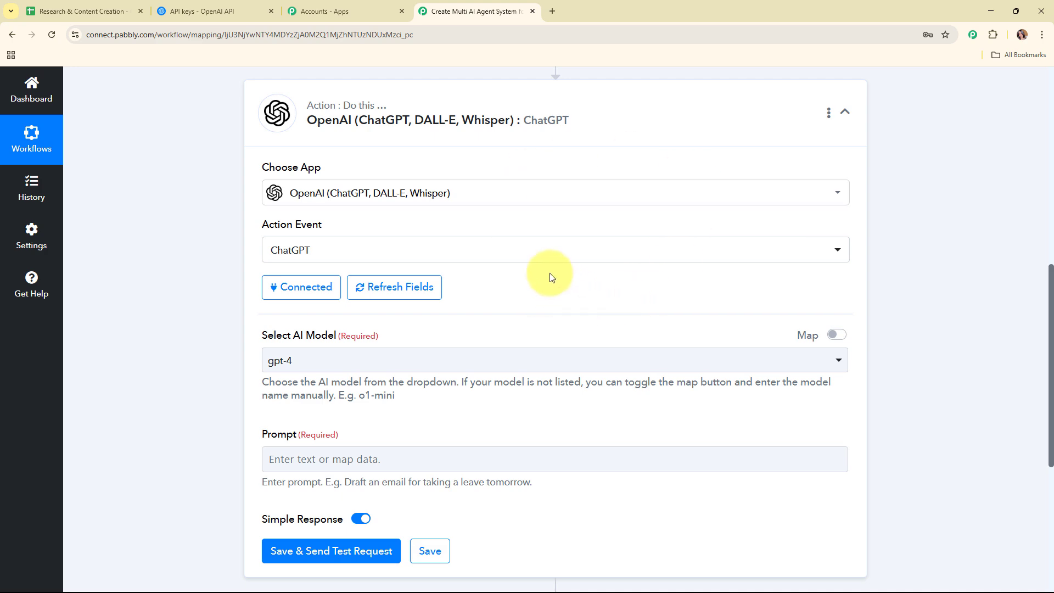
scroll(549, 272, down, 3)
click(313, 197)
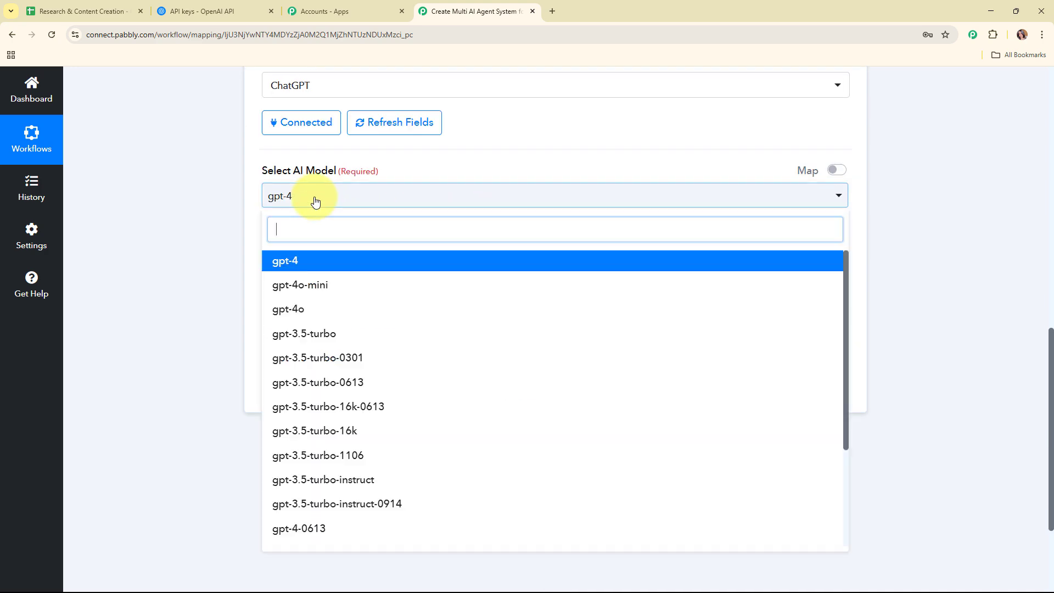
click(313, 286)
Enter the professional content writer prompt requesting a 500–800 word blog post draft, with Blog Title, Outline, Tone of Voice and Target Audience labels.
scroll(601, 242, down, 1)
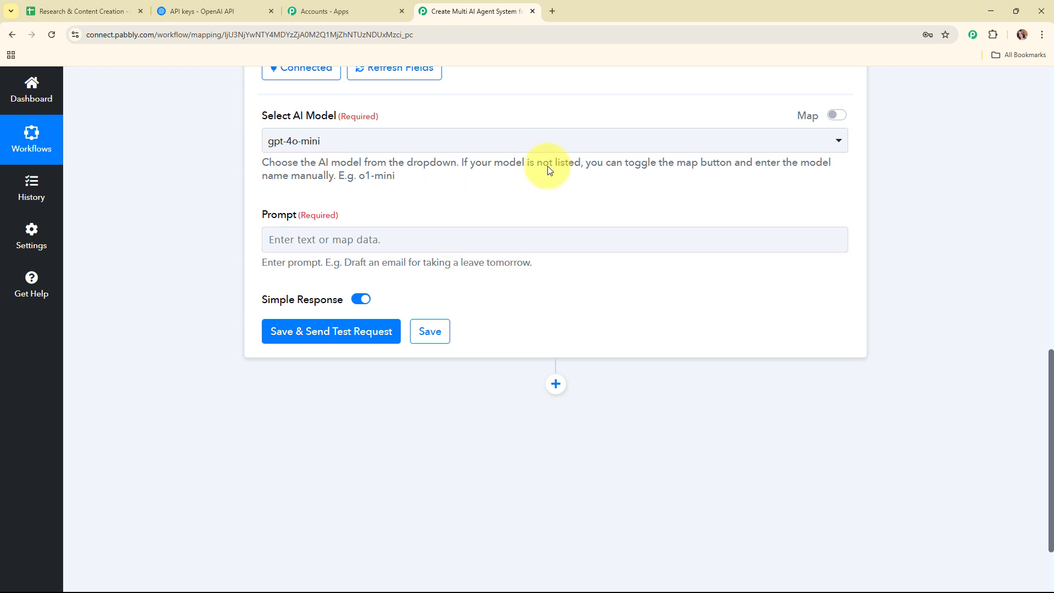
click(299, 240)
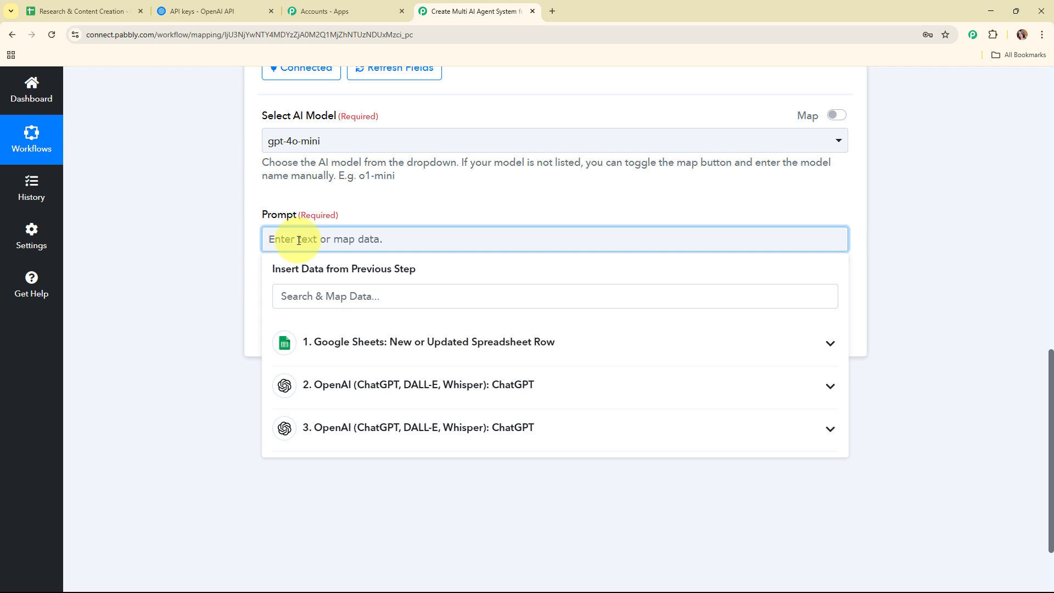
text(You are a professional content writer.  Using the outline below, write a blog post that’s engaging, informative, and flows naturally.  Use the specified tone of voice and keep the target audience in mind.  Blog Title:  Outline:  Tone of Voice:  Target Audience:  Output: A blog post draft (500–800 words).)
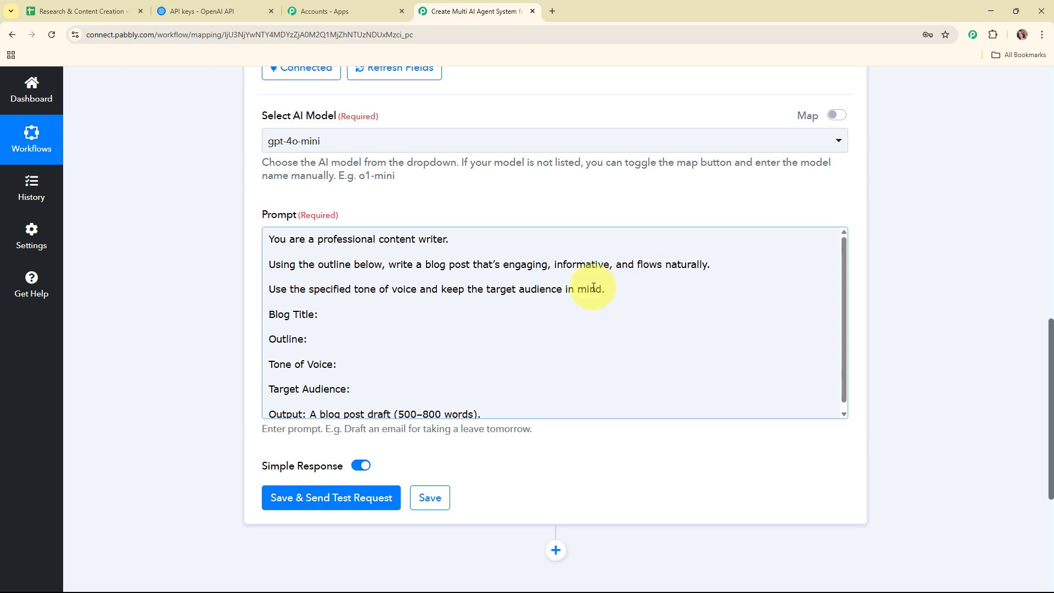
Map the Google Sheets Blog Title value beside the Blog Title label in the content writer prompt.
scroll(912, 236, down, 1)
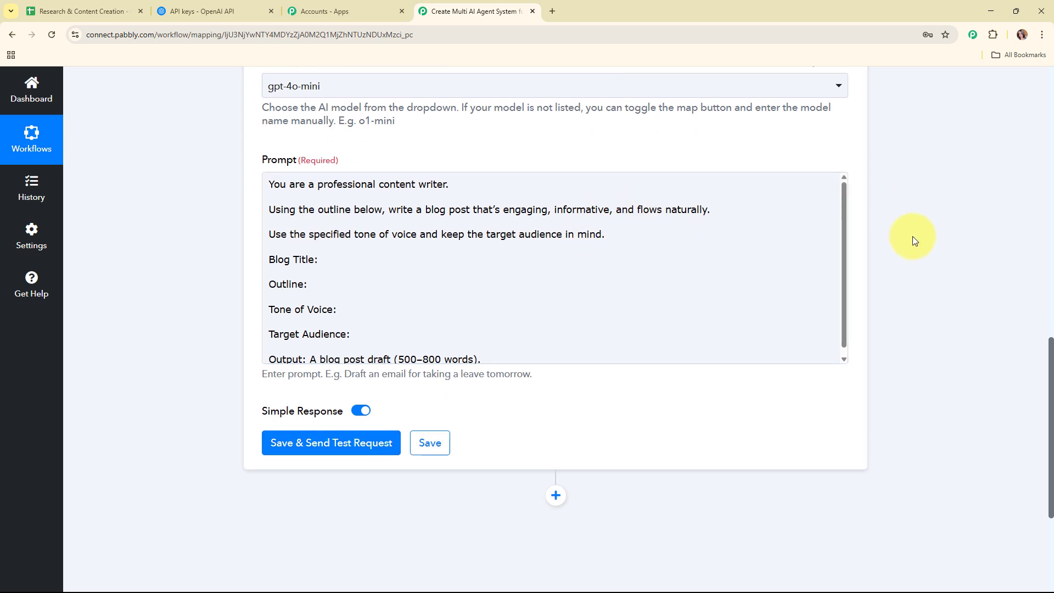
click(365, 260)
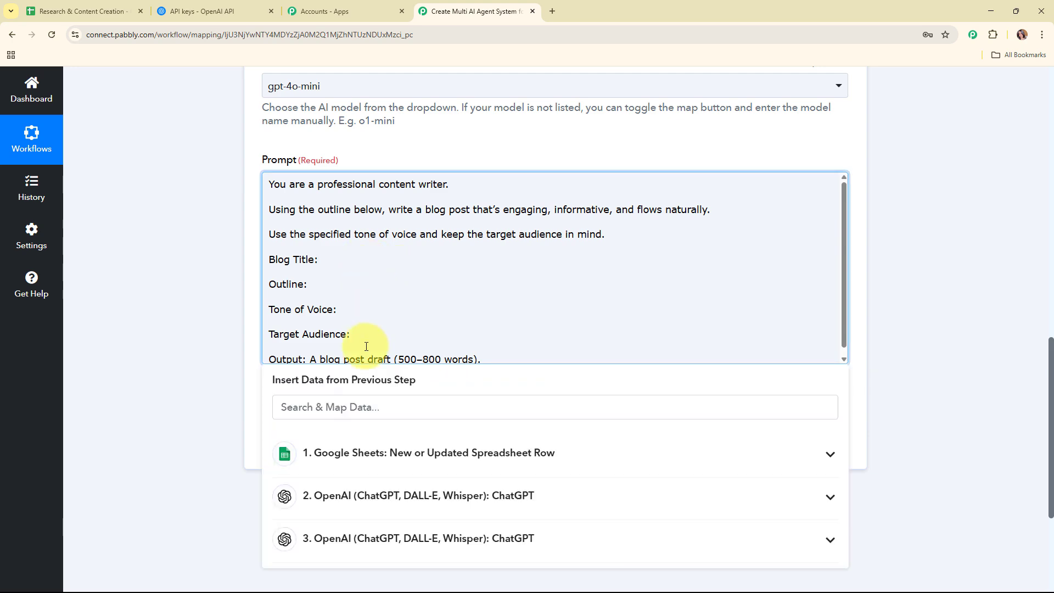
click(373, 453)
scroll(555, 365, down, 4)
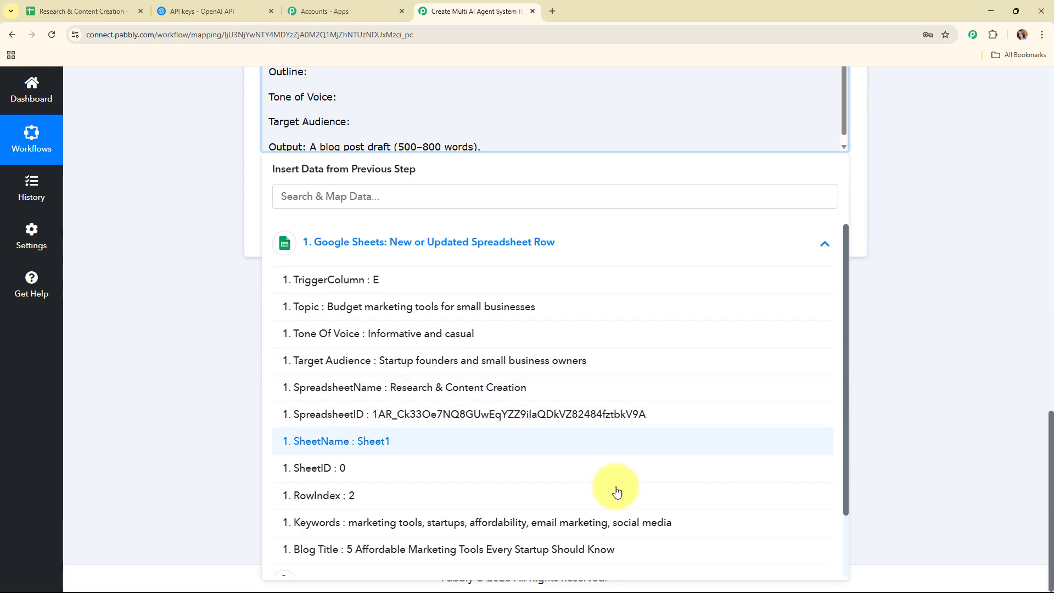
click(477, 549)
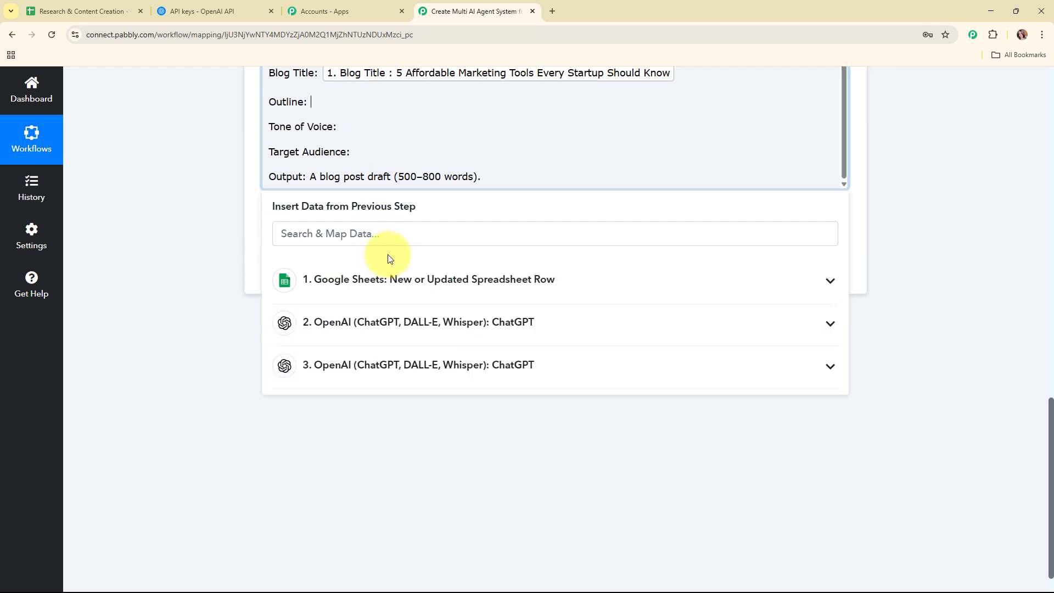
Map the step 3 ChatGPT Choices 0 Message Content beside the Outline label in the content writer prompt.
click(416, 375)
scroll(901, 341, down, 1)
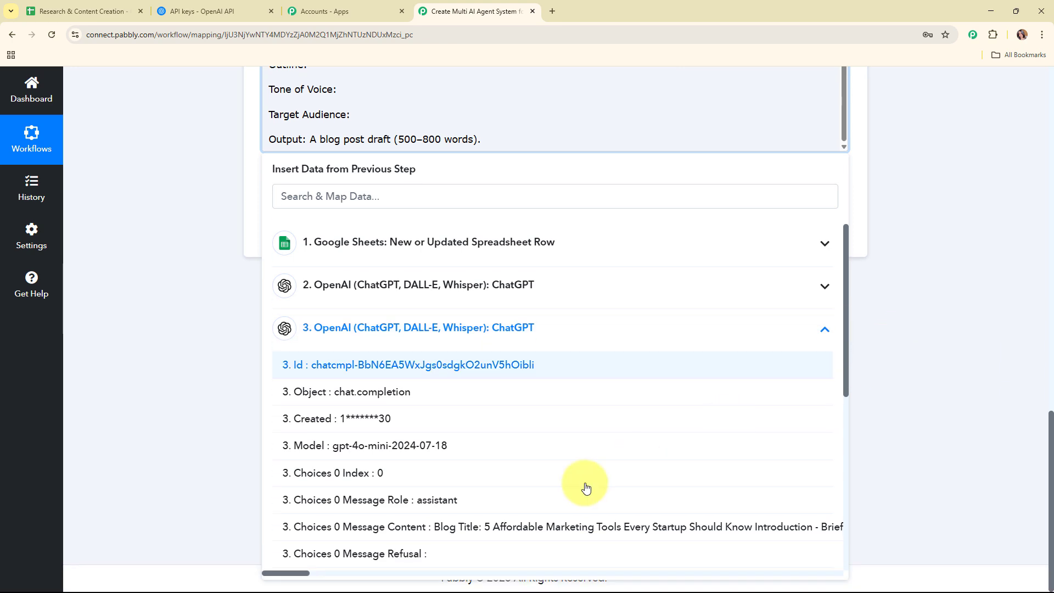
click(474, 528)
Map the Google Sheets Tone Of Voice value to the Tone of Voice label and Target Audience to the Target Audience label.
scroll(415, 104, down, 2)
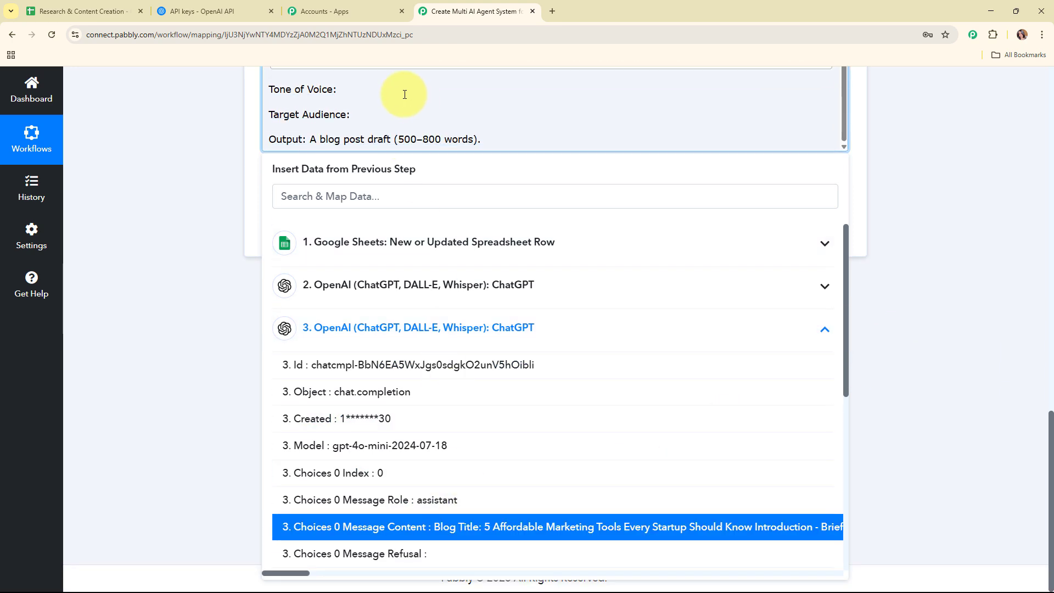
click(404, 95)
click(414, 250)
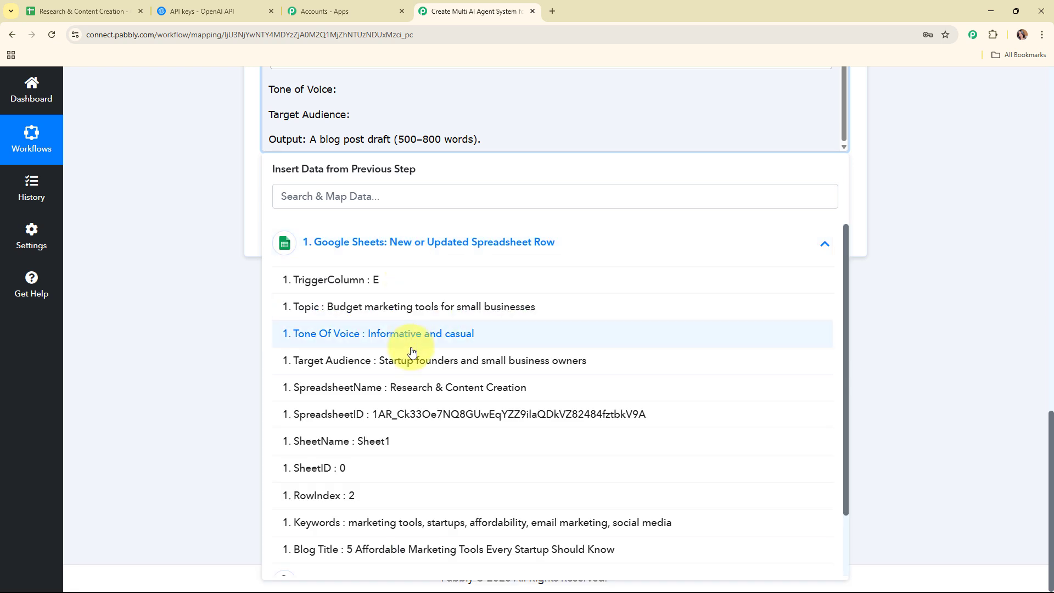
click(409, 333)
click(403, 243)
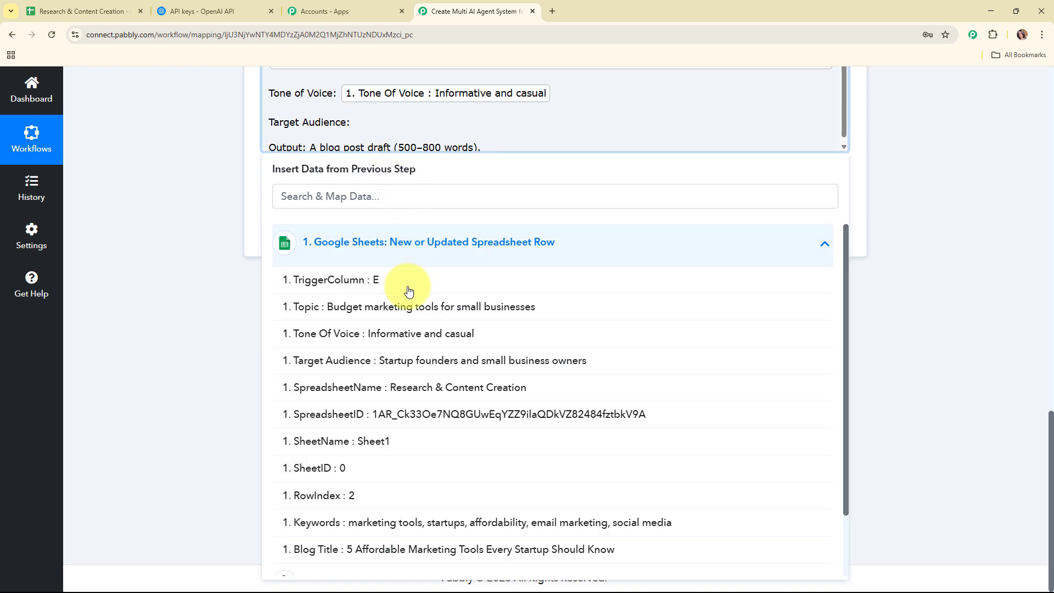
click(404, 360)
click(192, 163)
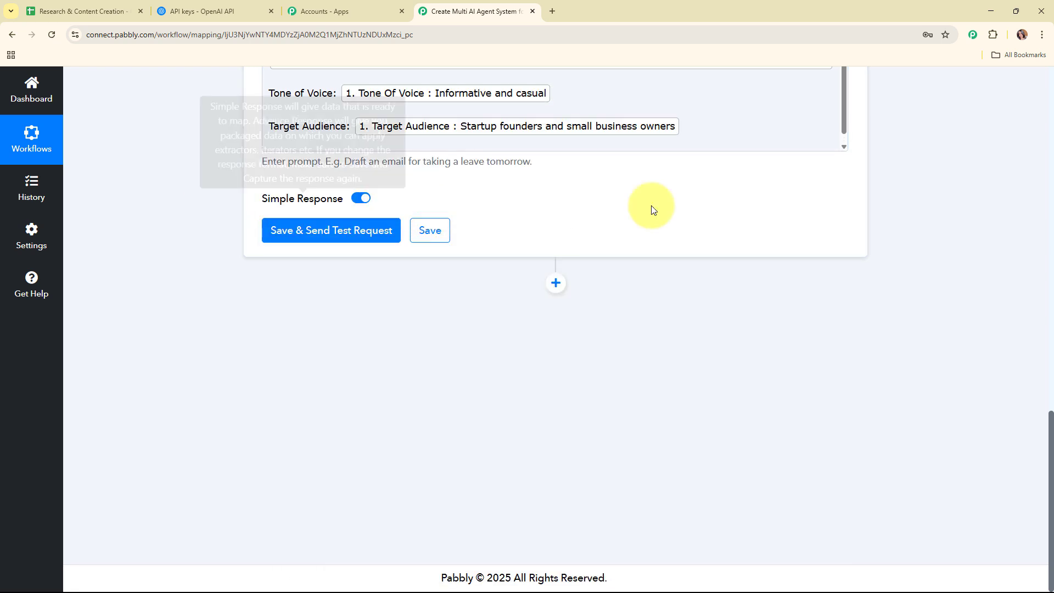
Save the content writer action with a test request and review the blog draft in Choices 0 Message Content.
scroll(968, 162, up, 3)
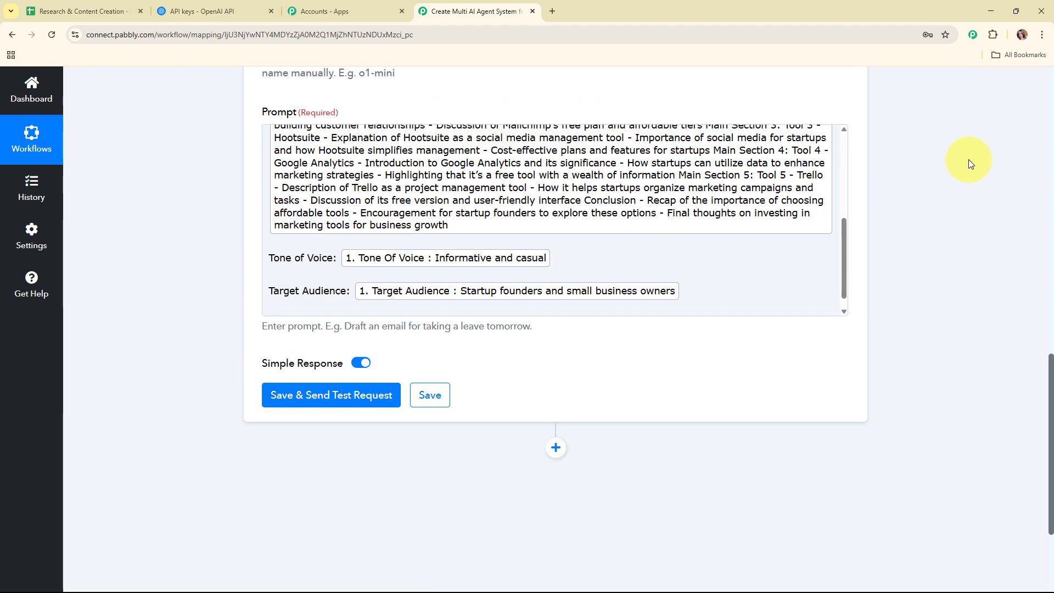
click(330, 395)
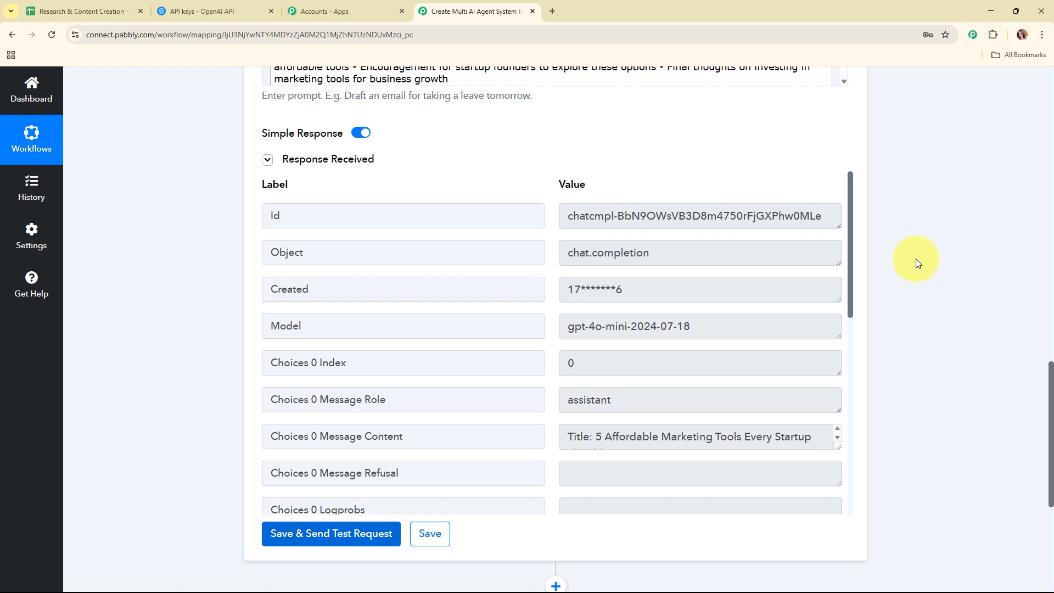
scroll(906, 236, down, 2)
scroll(851, 146, down, 2)
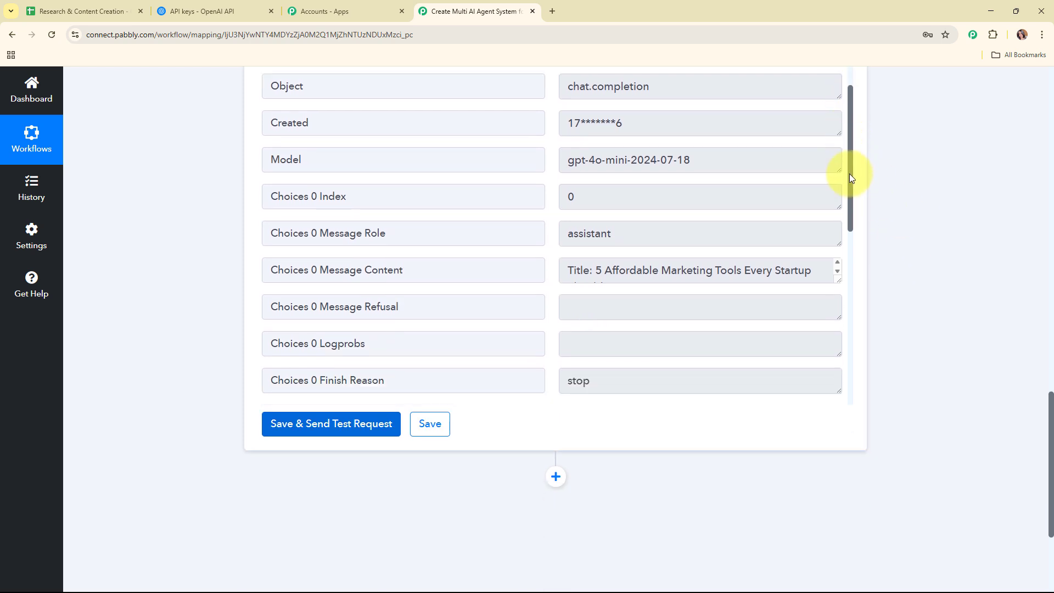
drag(838, 220, 830, 487)
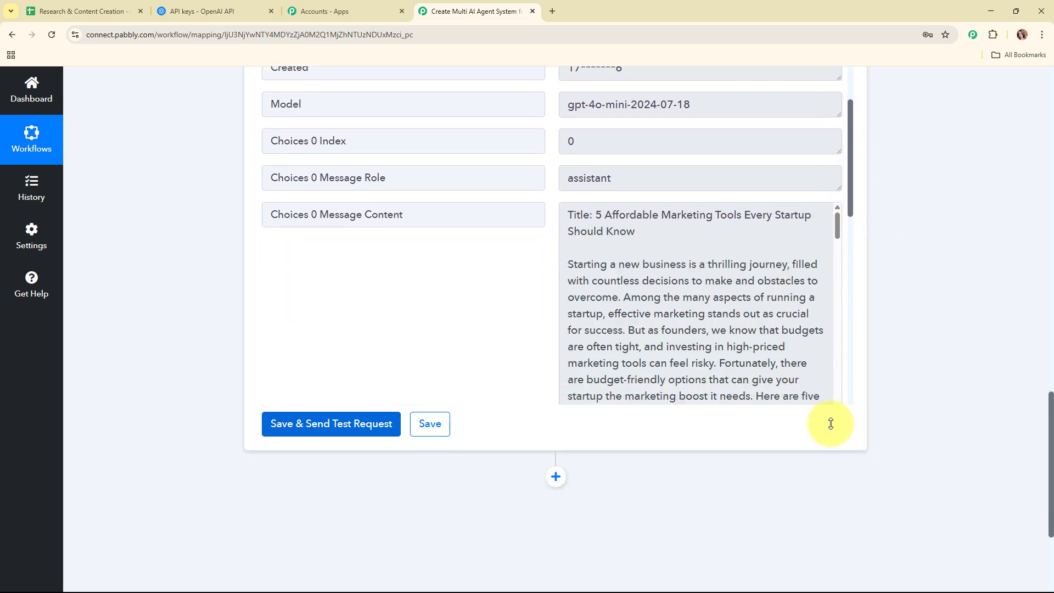
drag(562, 216, 789, 382)
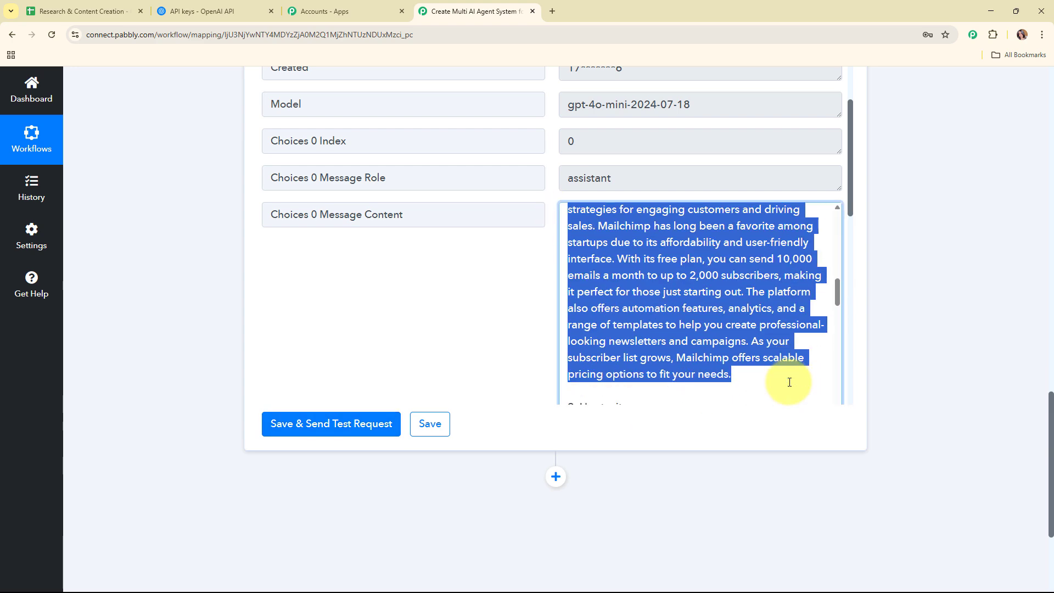
click(910, 286)
scroll(936, 268, up, 8)
scroll(937, 260, up, 5)
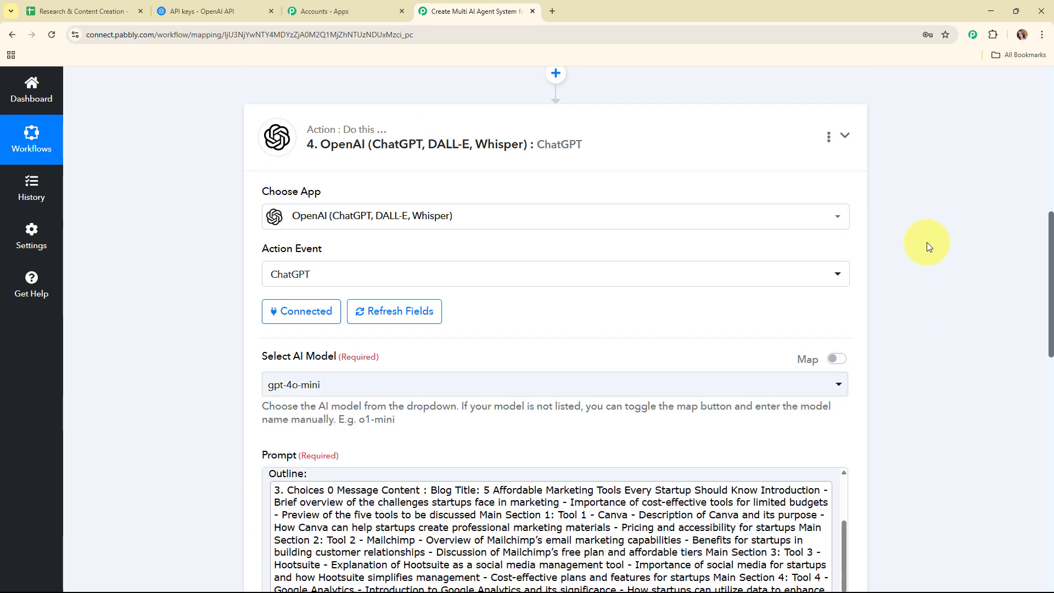
Collapse the content writer action and add a Google Sheets action below it.
click(845, 222)
scroll(697, 222, up, 5)
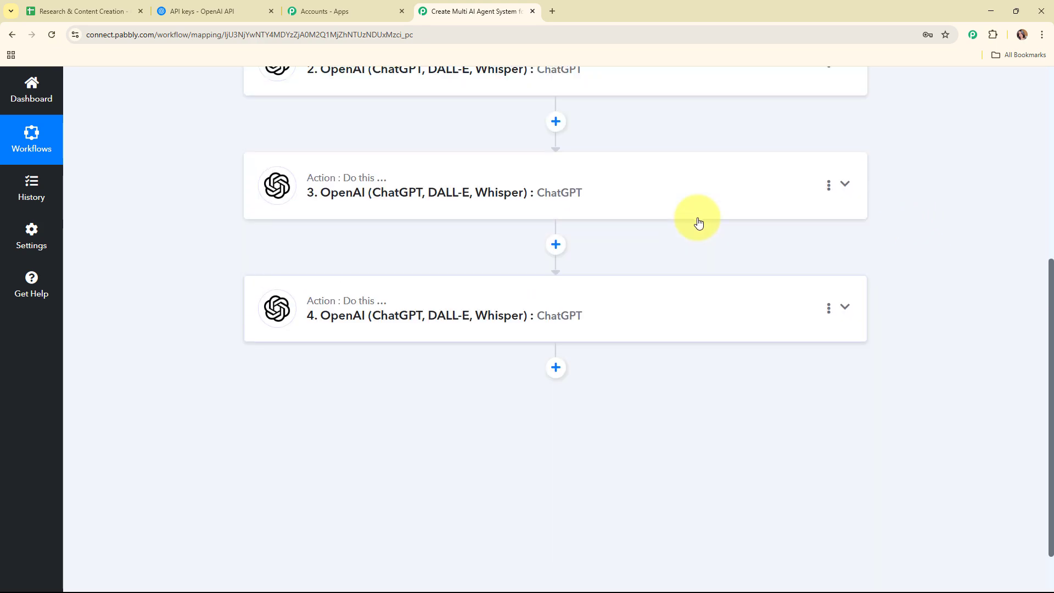
scroll(494, 247, down, 3)
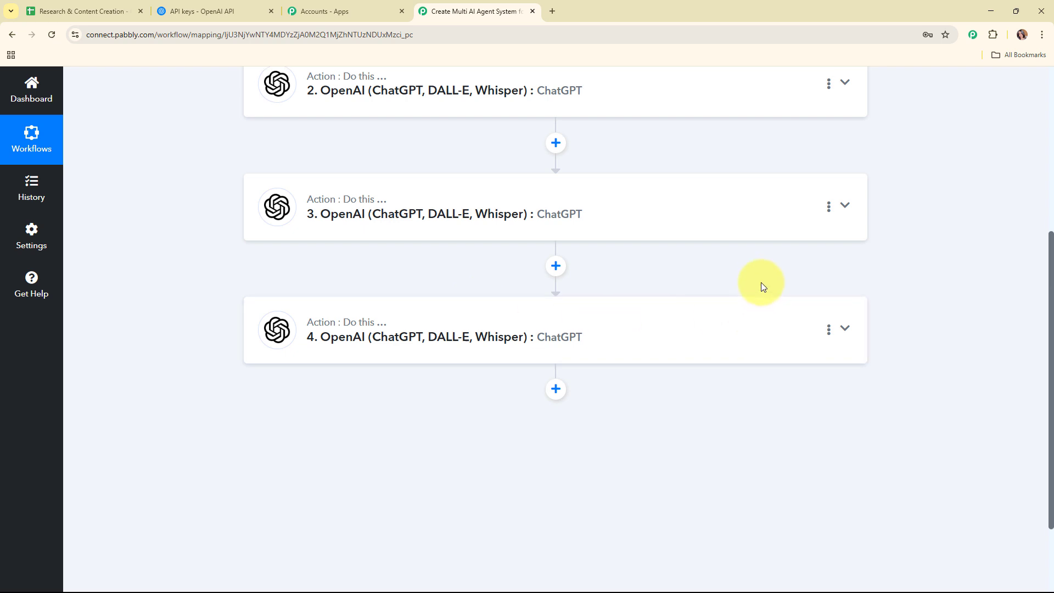
scroll(760, 282, down, 2)
click(555, 281)
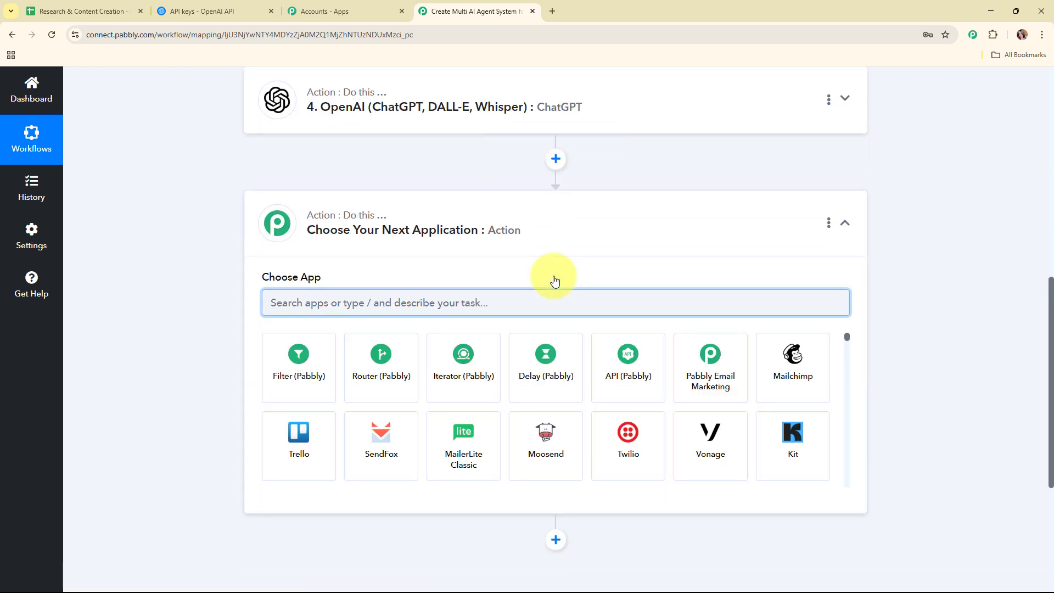
text(shee)
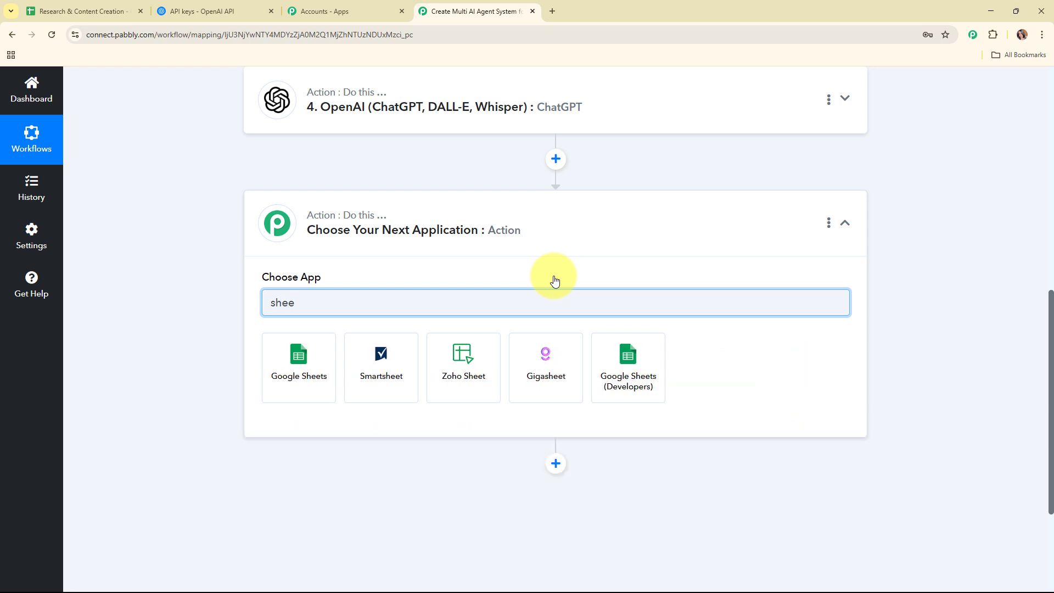
click(303, 363)
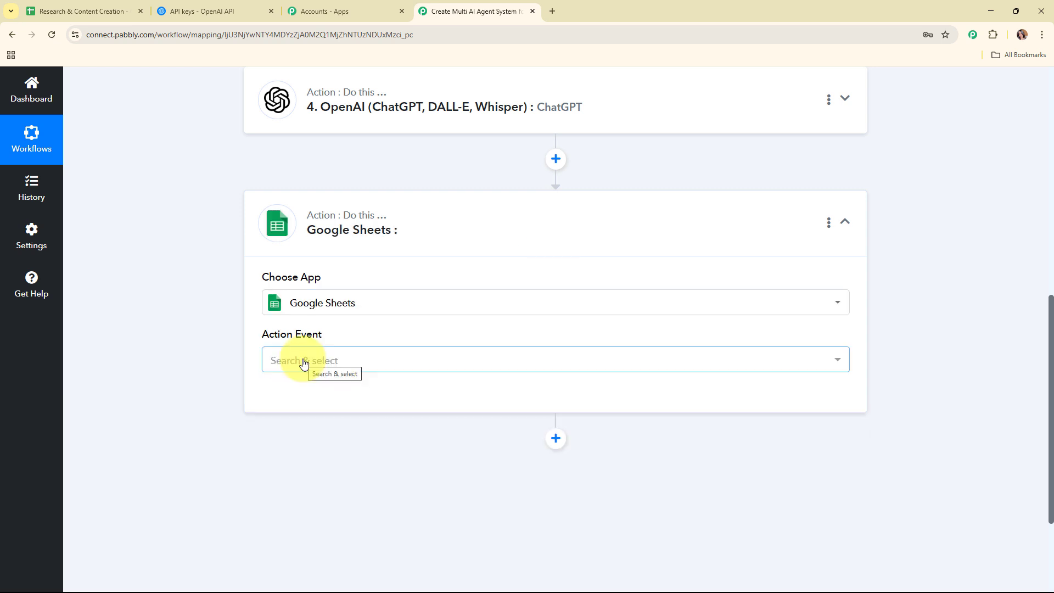
Set the action event to Update Row and check the output columns in the Research & Content Creation spreadsheet.
click(303, 360)
scroll(378, 276, down, 3)
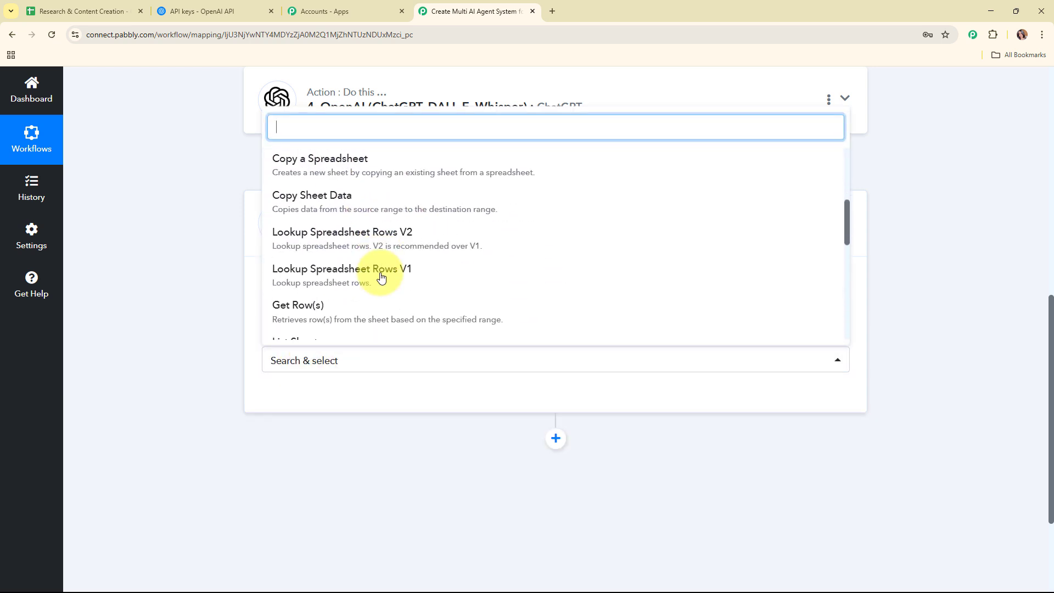
scroll(383, 276, down, 3)
click(383, 275)
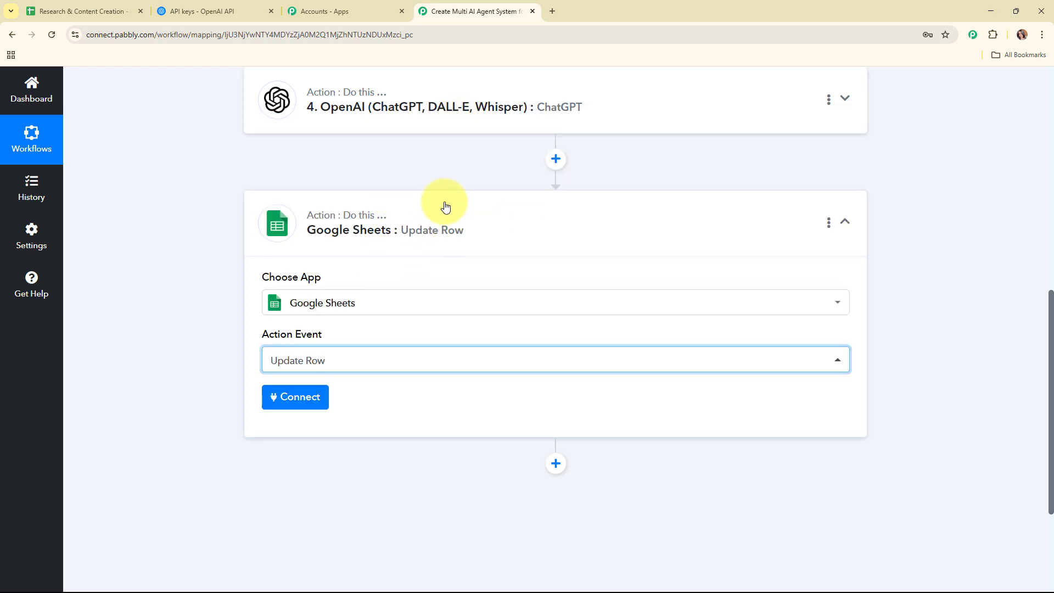
click(84, 5)
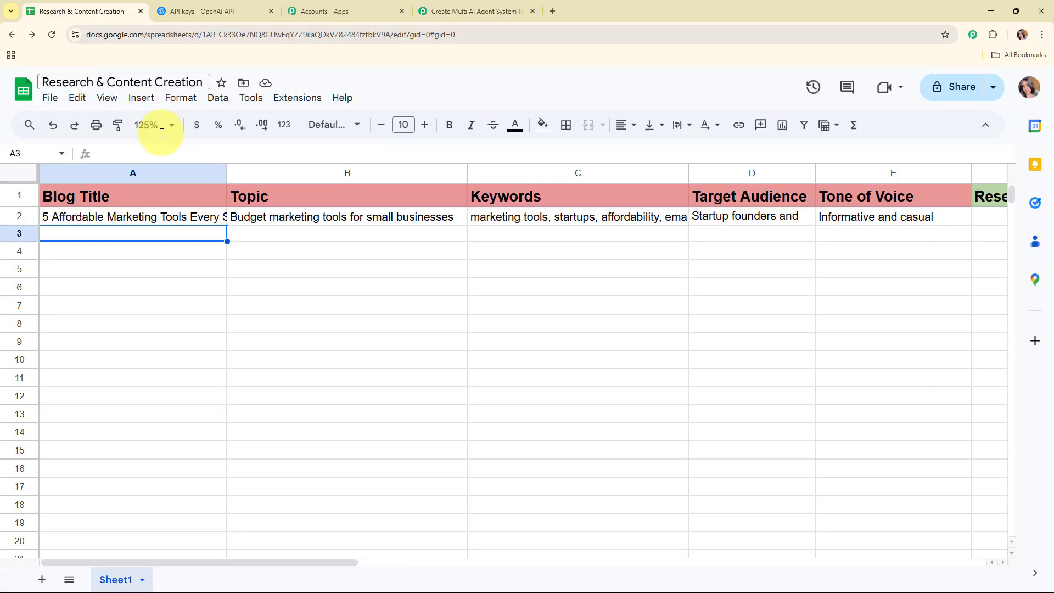
drag(267, 565, 459, 561)
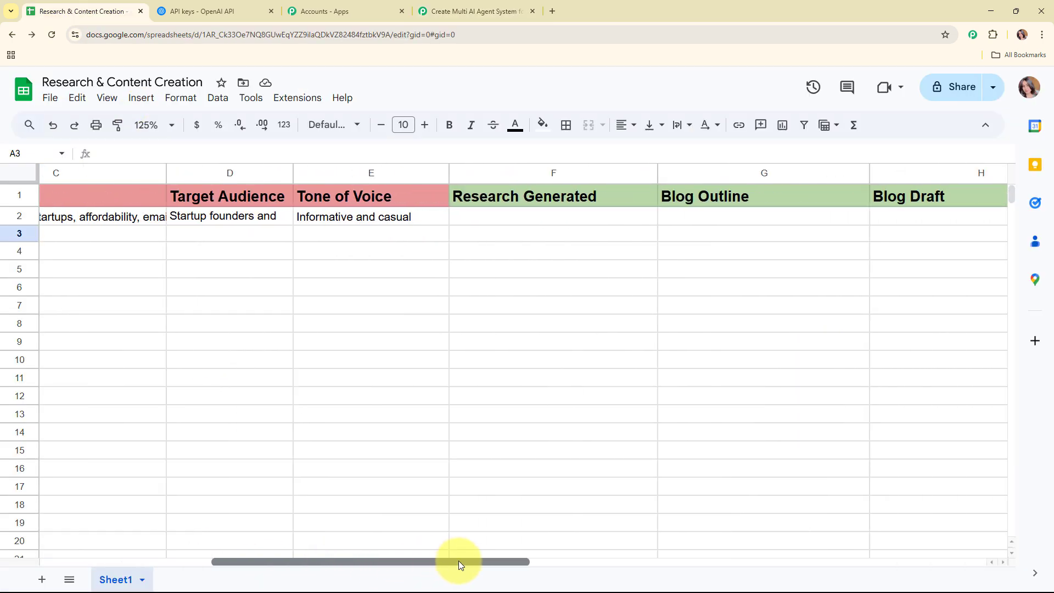
click(443, 7)
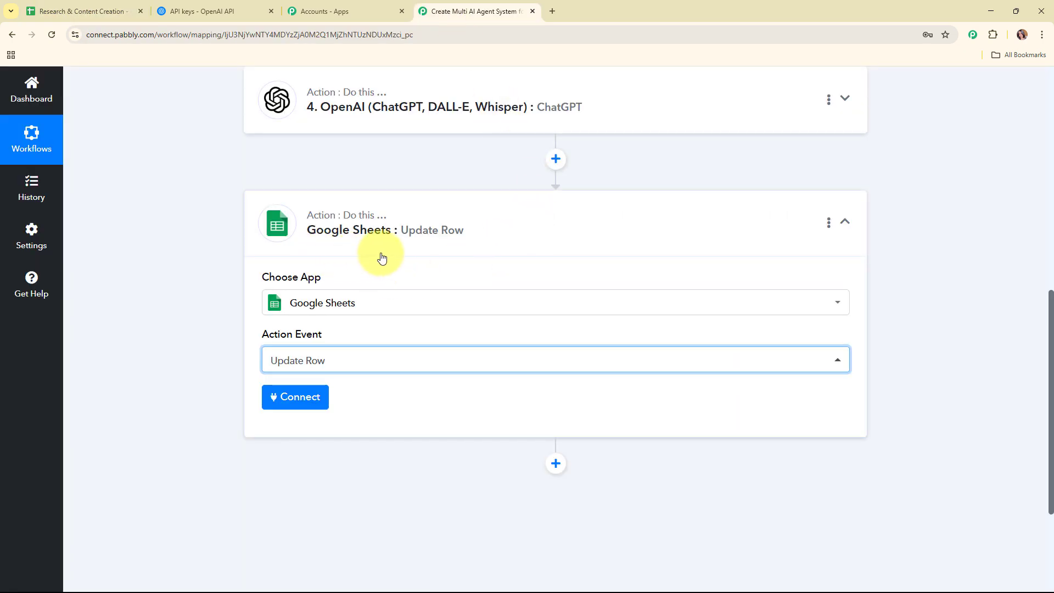
Connect the Update Row action through a new Google Sheets connection, signing in with Google and granting Pabbly Connect access.
click(305, 408)
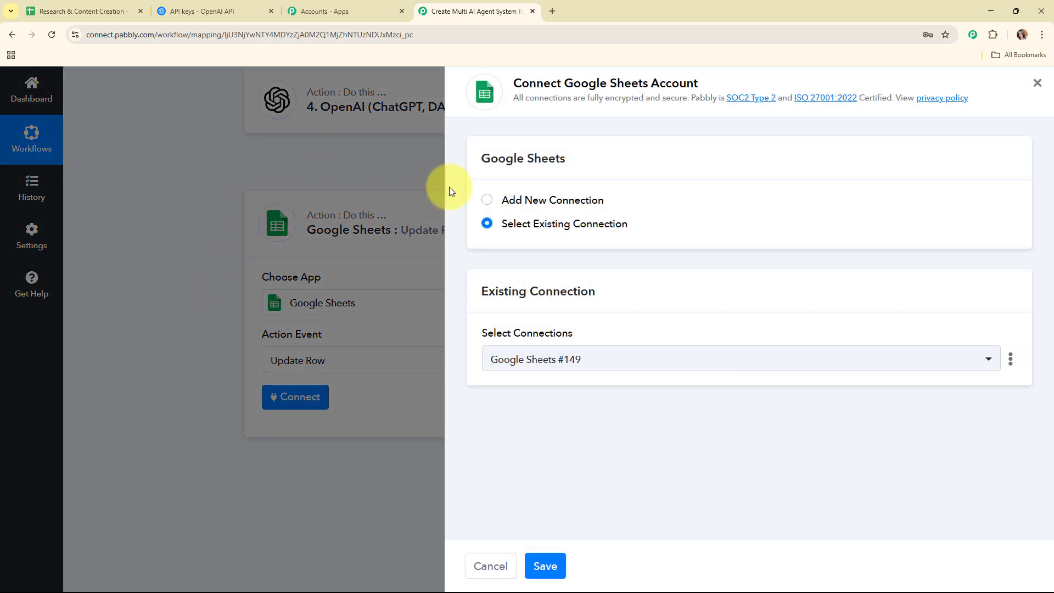
click(486, 201)
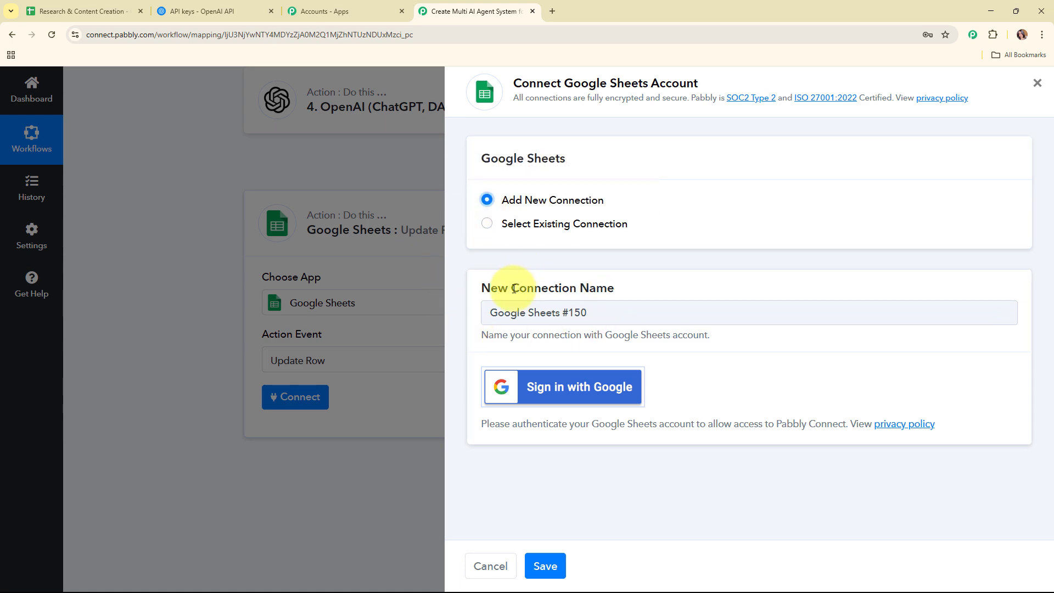
click(593, 401)
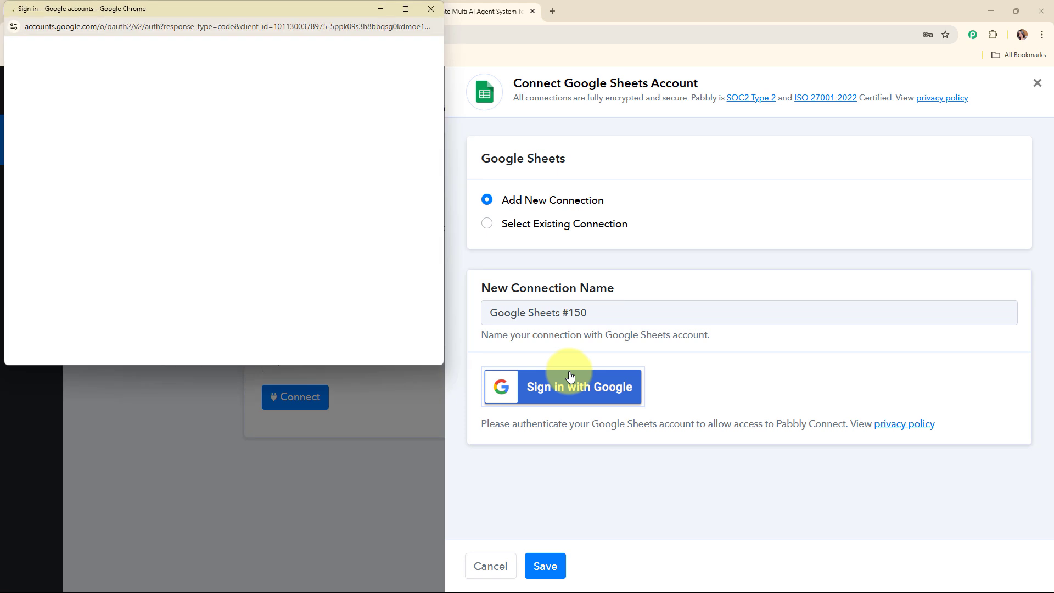
click(365, 141)
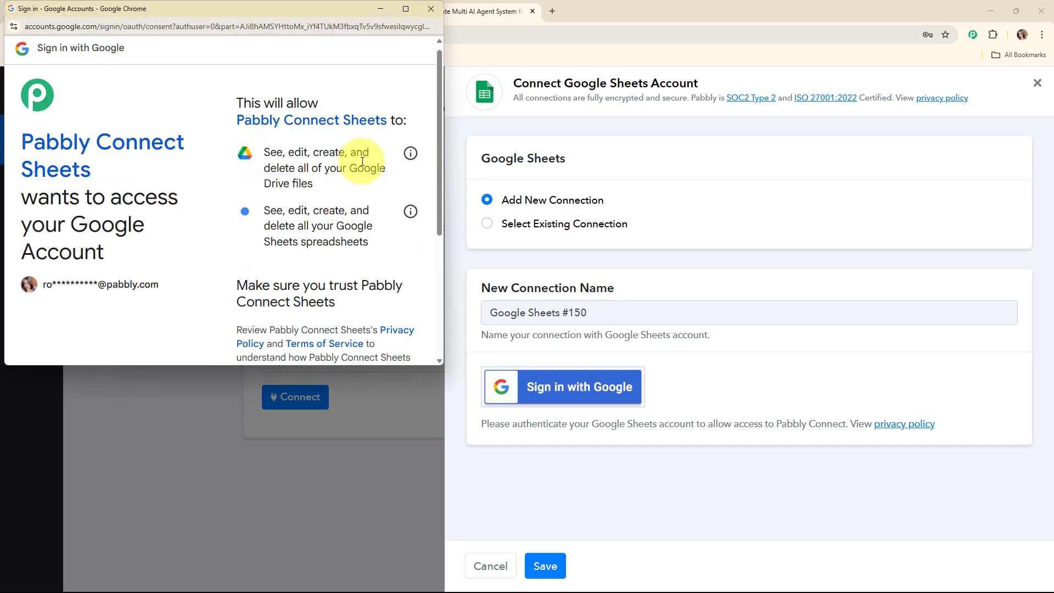
scroll(364, 148, down, 4)
click(384, 280)
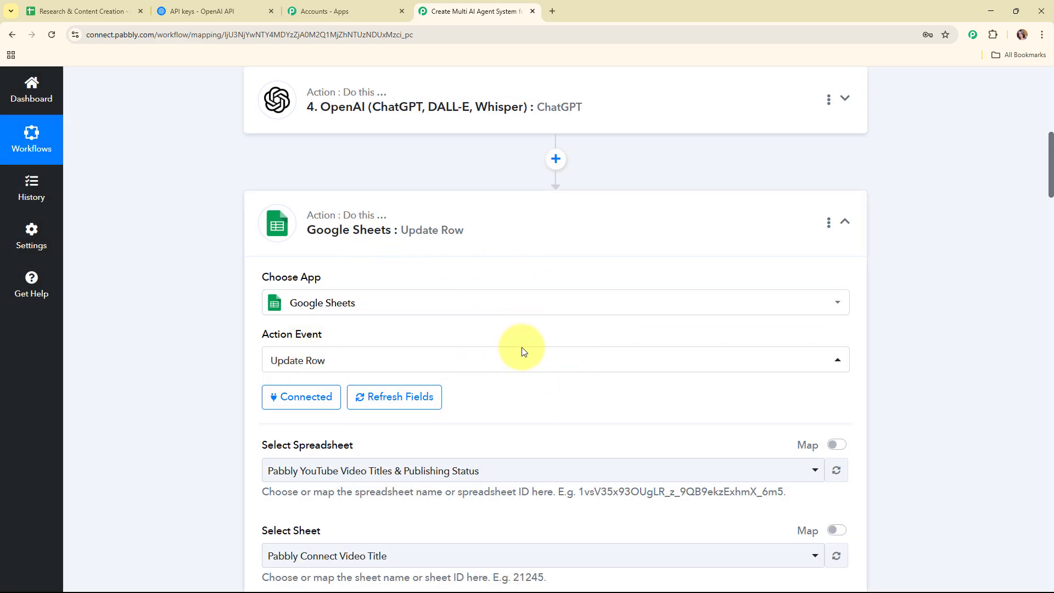
Choose the Research & Content Creation spreadsheet and its Sheet1 sheet for the Update Row action.
scroll(505, 376, down, 3)
scroll(509, 378, down, 2)
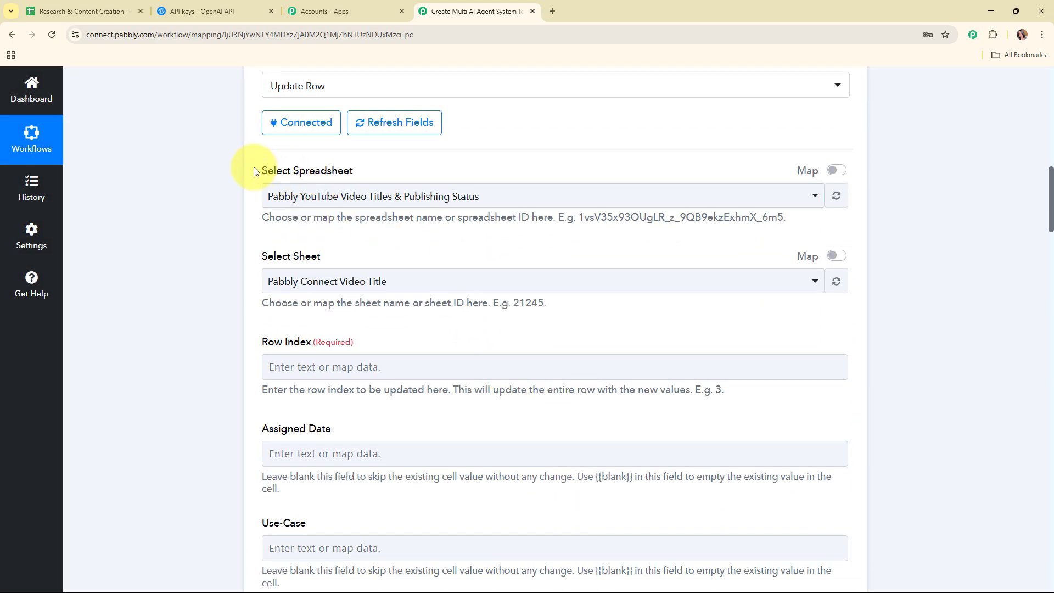
drag(254, 167, 383, 176)
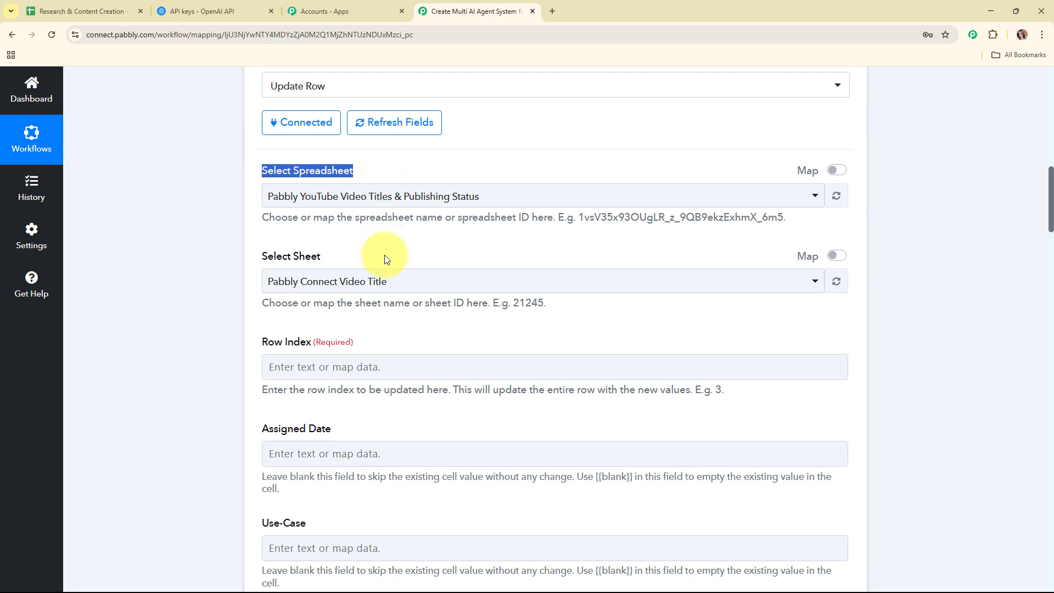
click(375, 243)
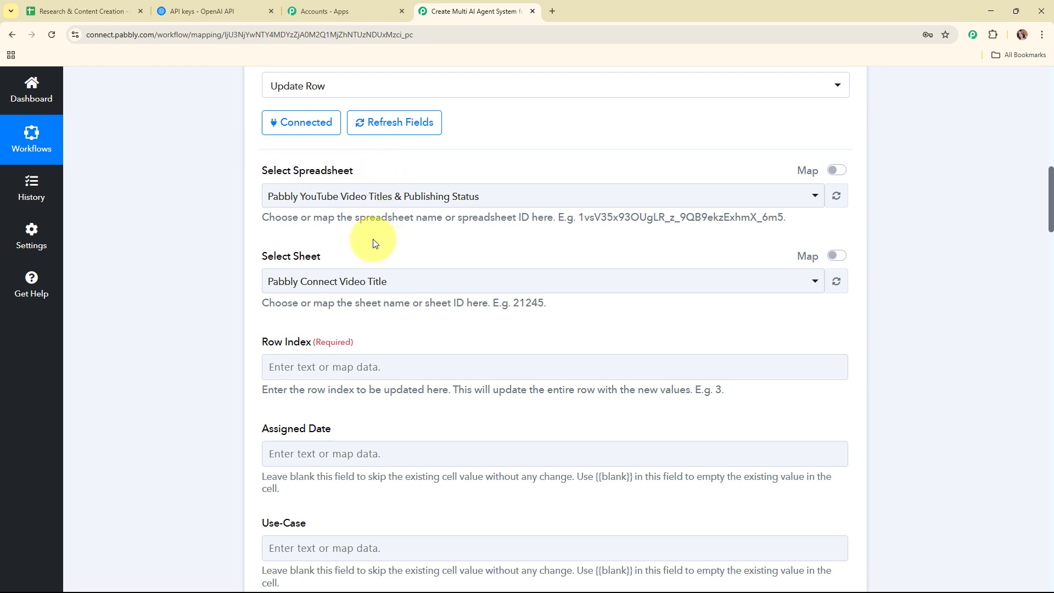
click(77, 11)
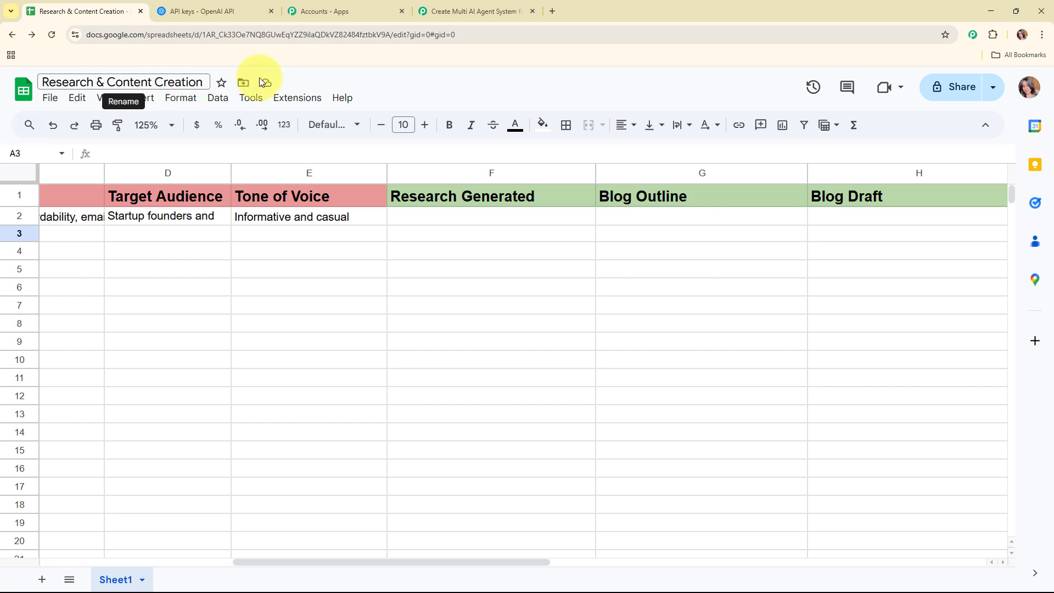
click(447, 10)
click(404, 195)
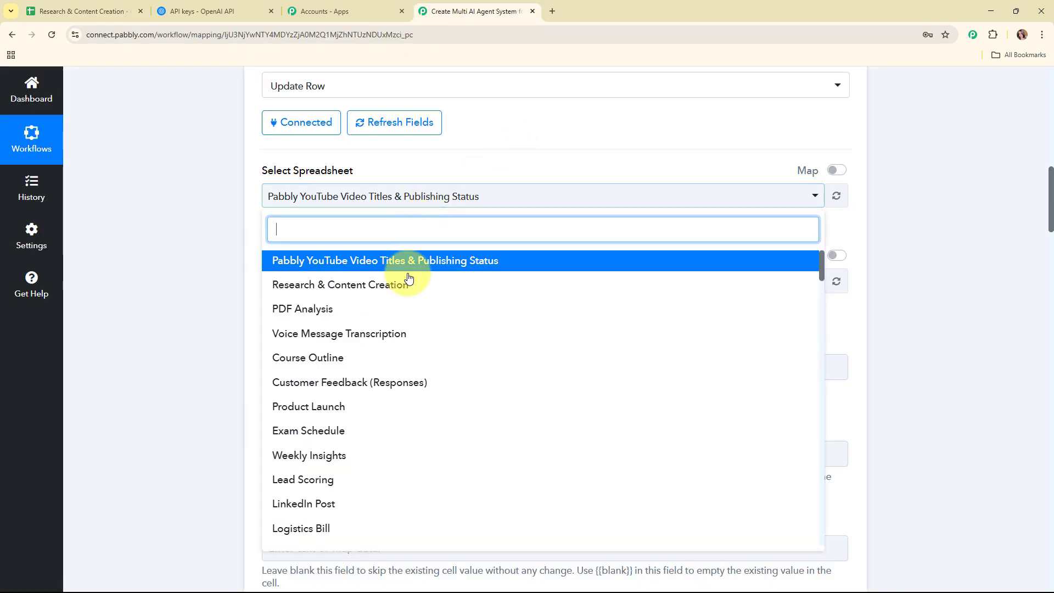
click(407, 282)
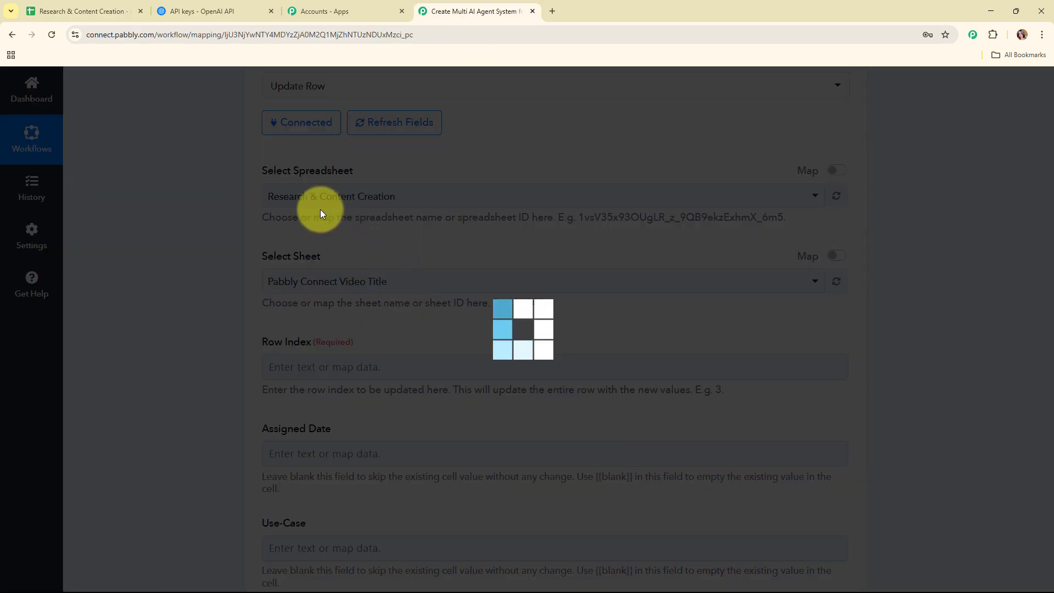
scroll(409, 219, down, 2)
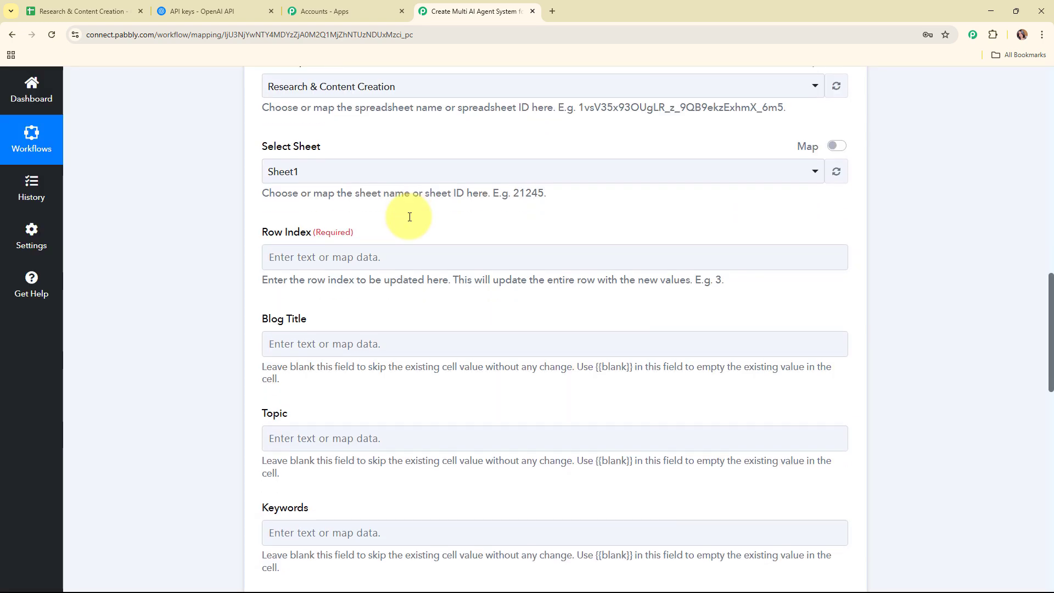
click(384, 172)
click(381, 236)
Map the Google Sheets trigger's RowIndex value to the Row Index field.
scroll(466, 222, down, 2)
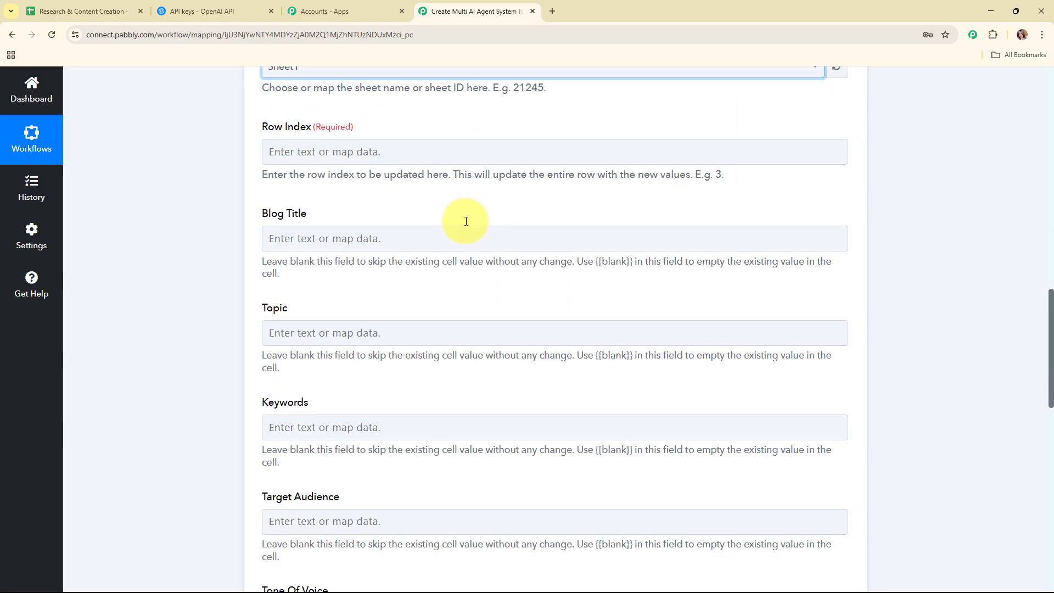
click(277, 144)
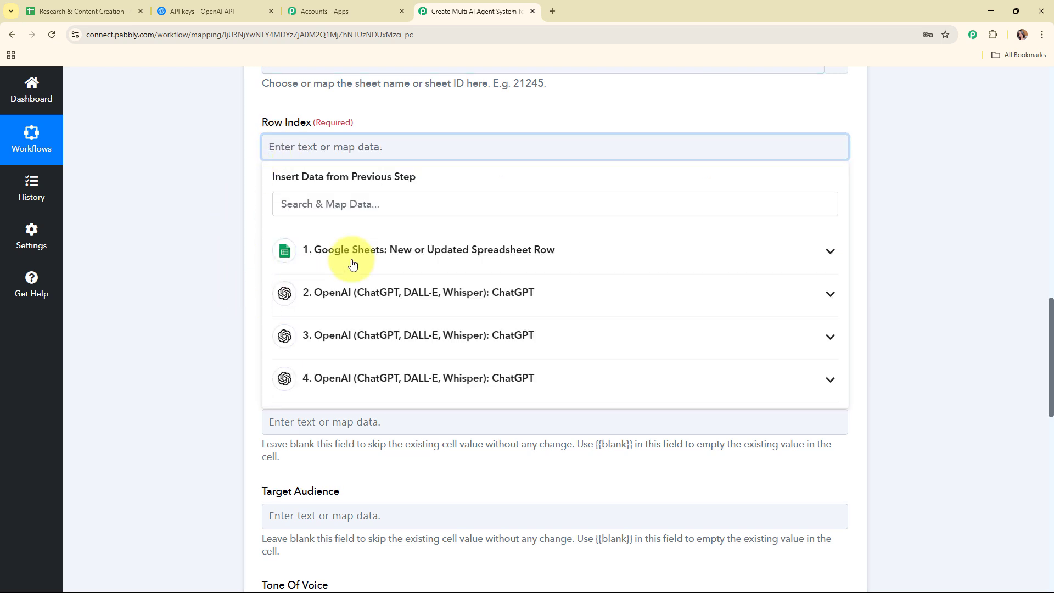
click(377, 252)
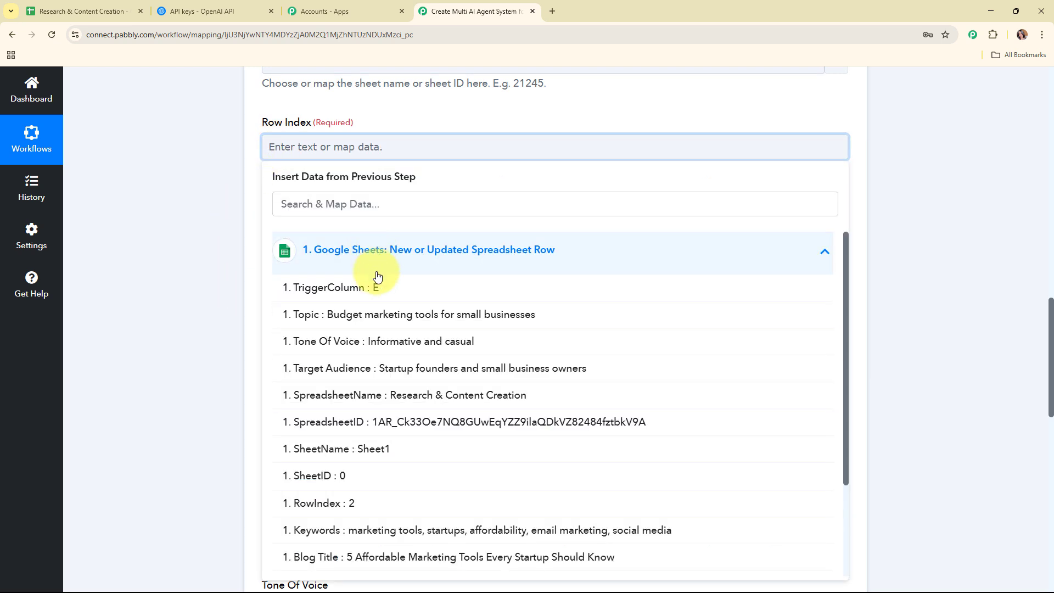
click(321, 503)
click(154, 305)
Map the step 2 ChatGPT Choices 0 Message Content to the Research Generated field.
scroll(522, 242, down, 2)
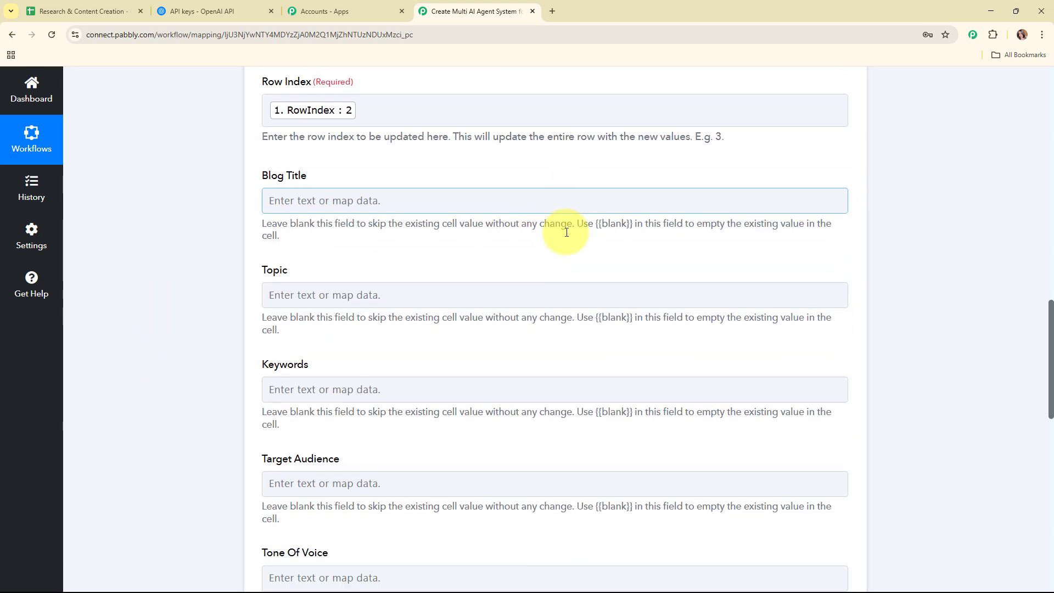
scroll(560, 321, down, 4)
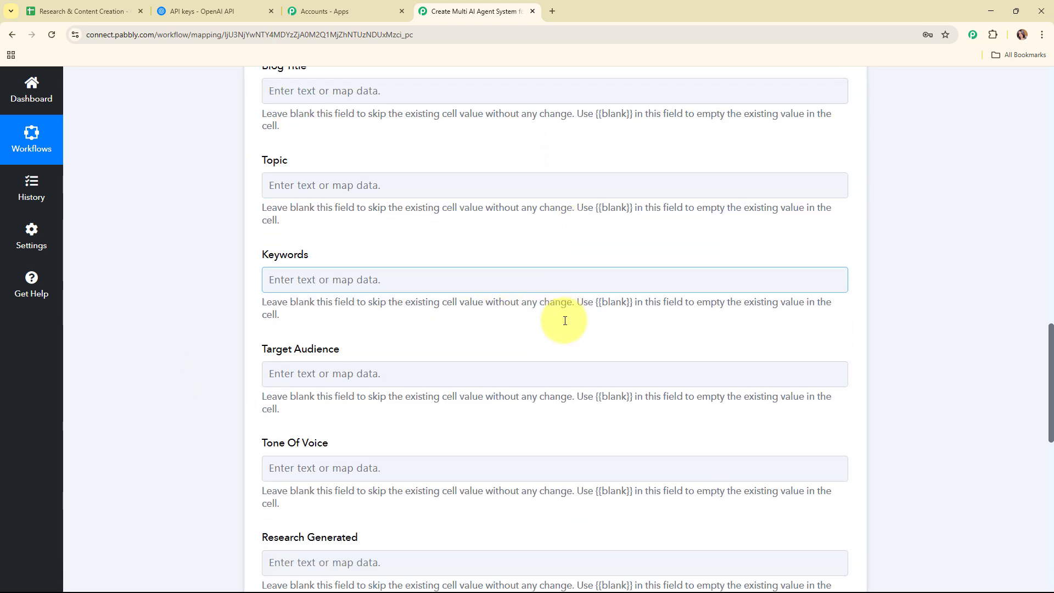
scroll(565, 322, down, 4)
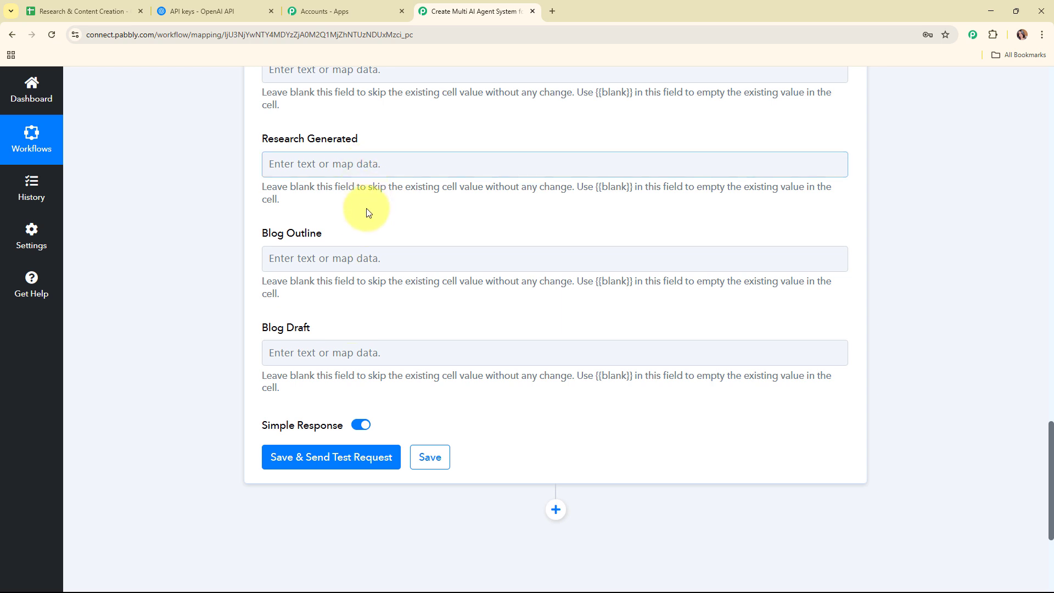
click(386, 360)
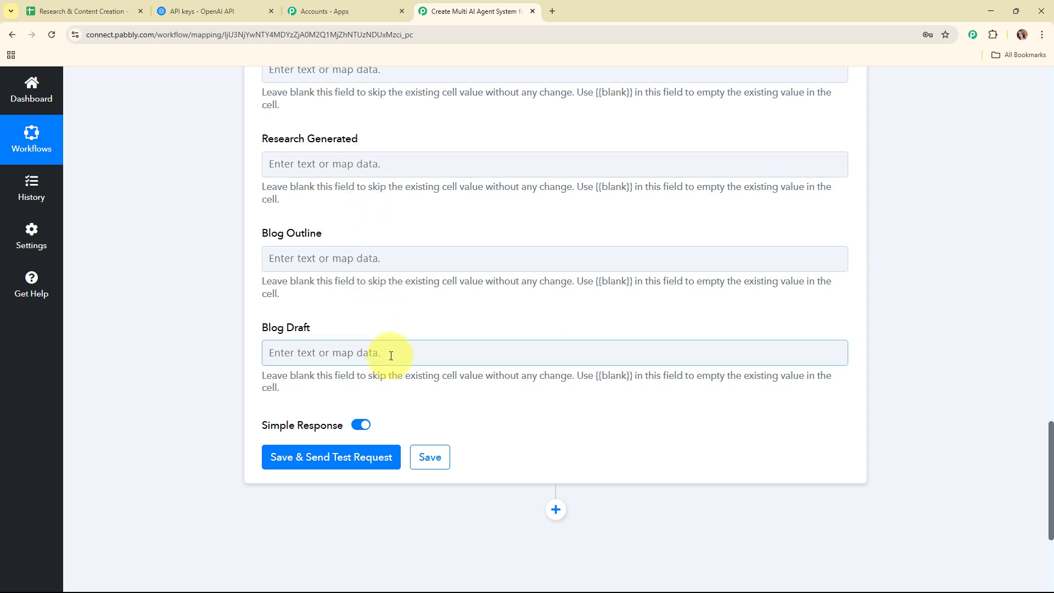
click(330, 174)
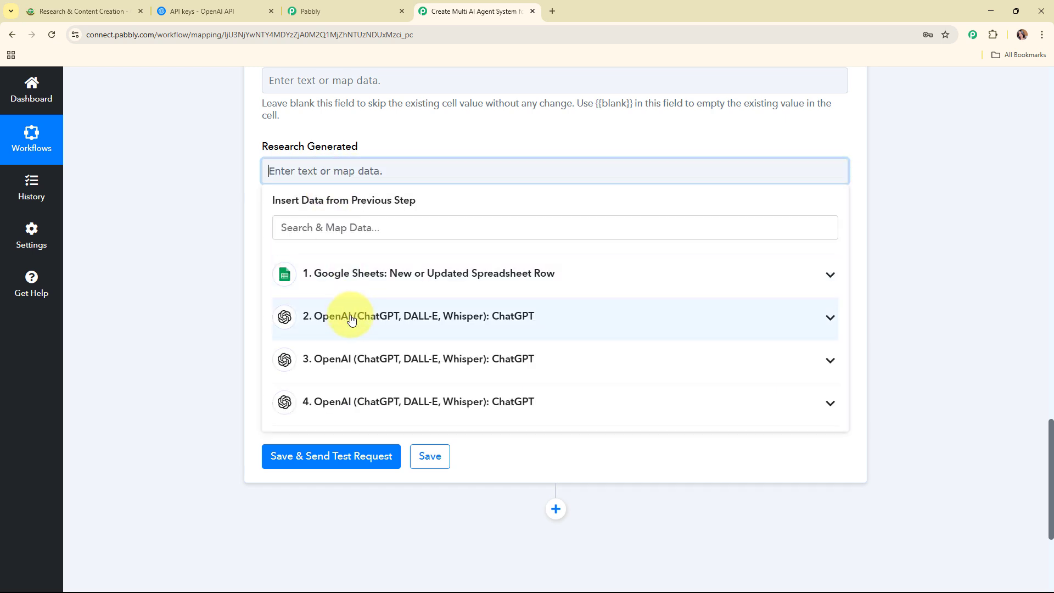
click(351, 320)
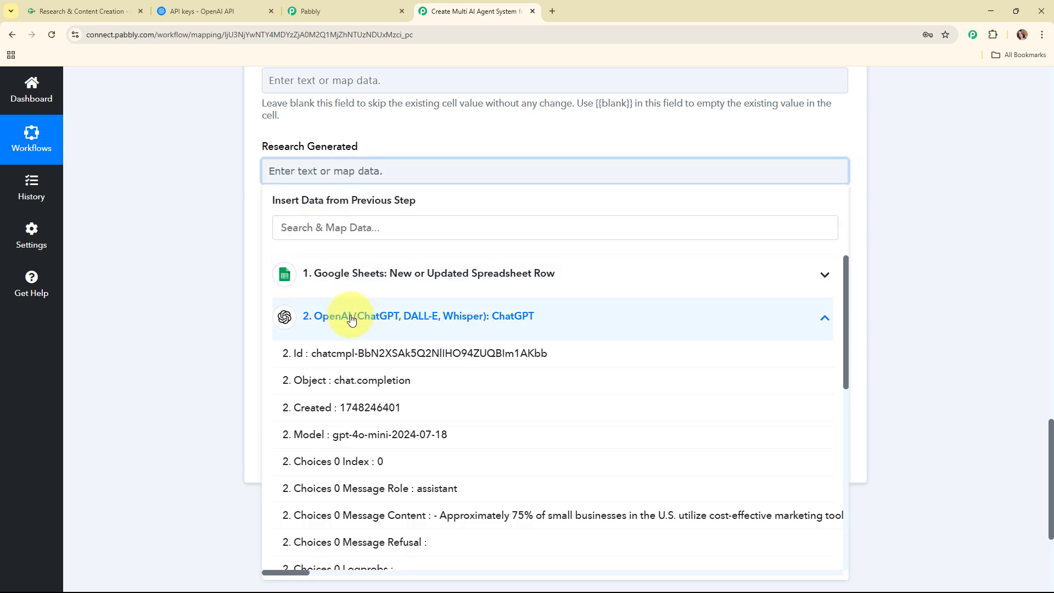
click(399, 516)
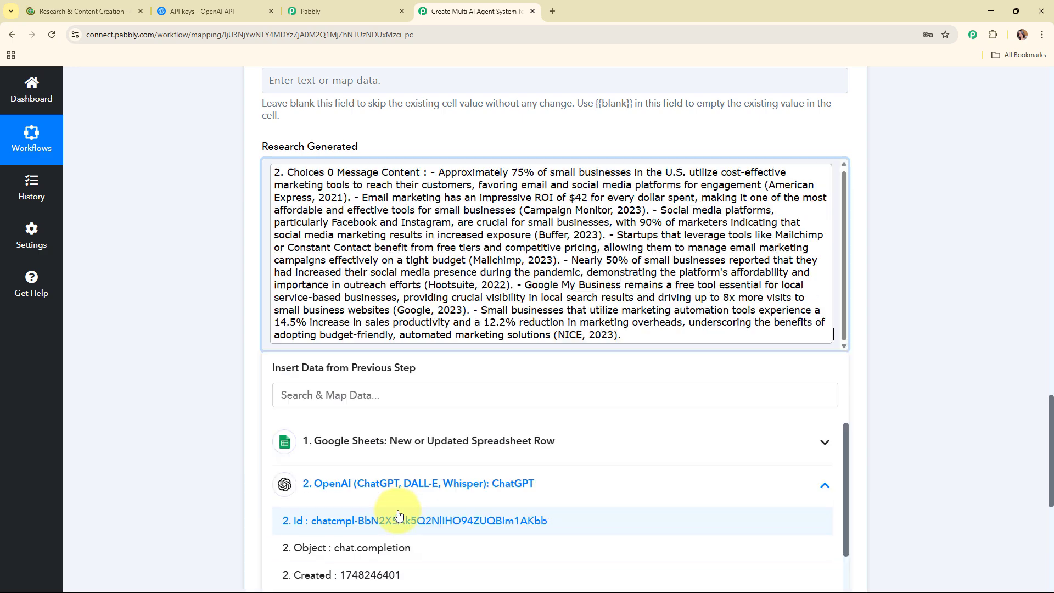
click(229, 289)
Map the step 3 ChatGPT Choices 0 Message Content to the Blog Outline field.
scroll(658, 334, down, 2)
scroll(658, 334, down, 2)
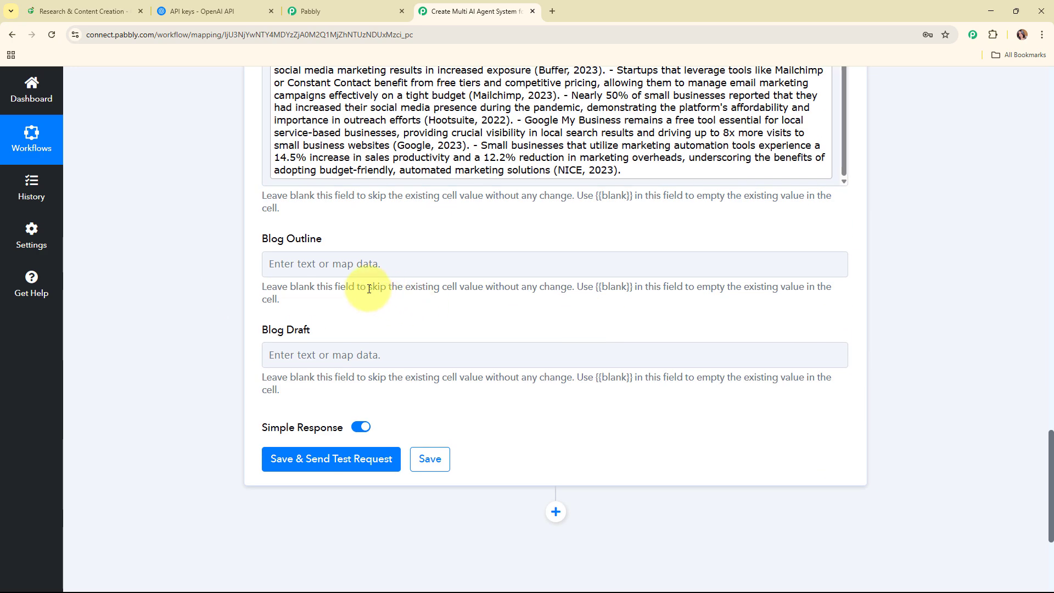
click(357, 264)
click(371, 453)
scroll(763, 434, down, 3)
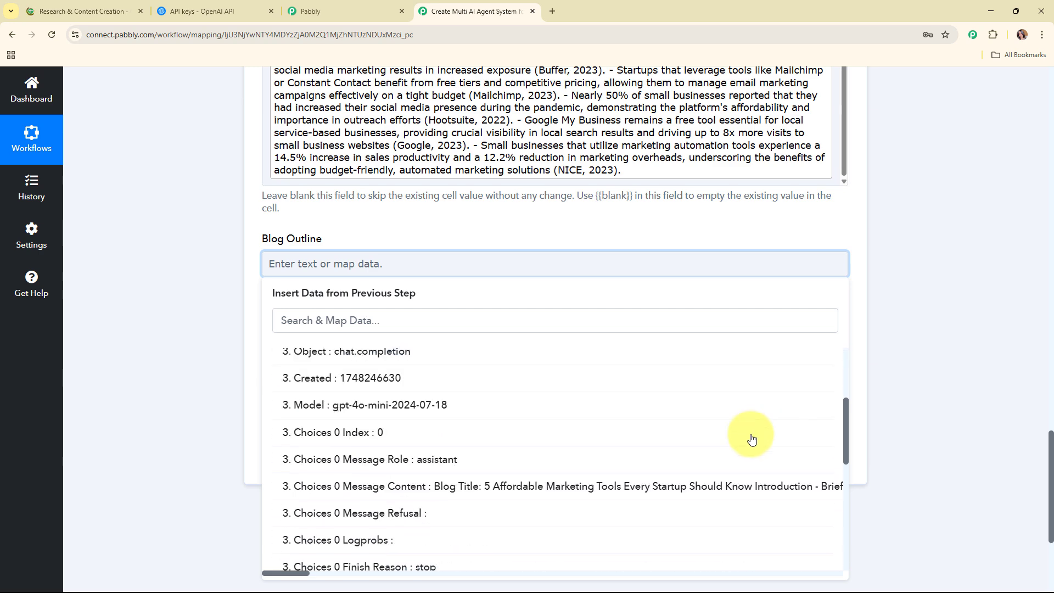
click(768, 483)
click(210, 289)
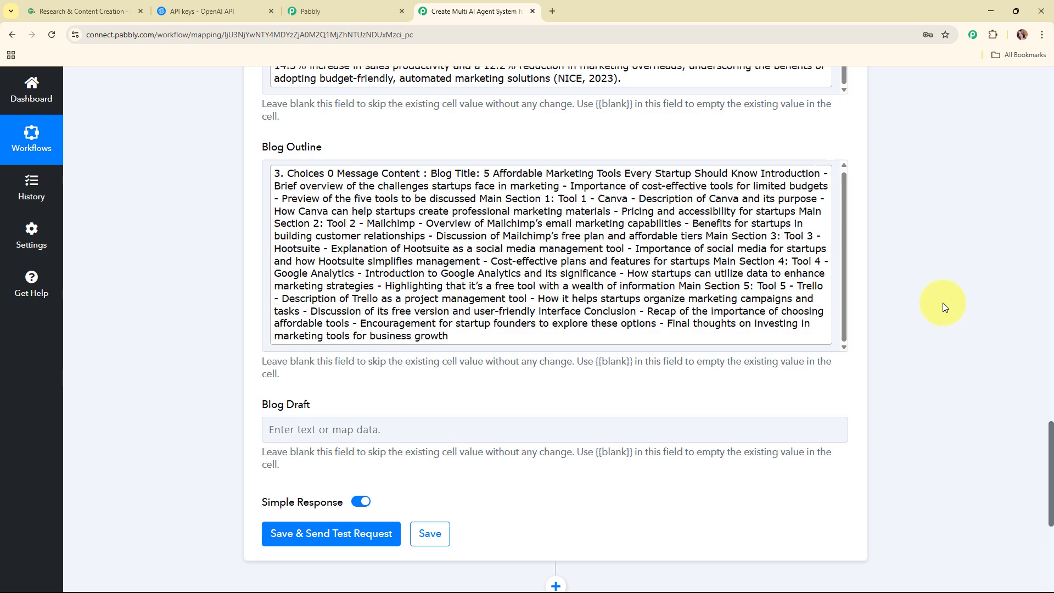
Map the step 4 ChatGPT Choices 0 Message Content to the Blog Draft field.
scroll(933, 300, down, 5)
click(381, 247)
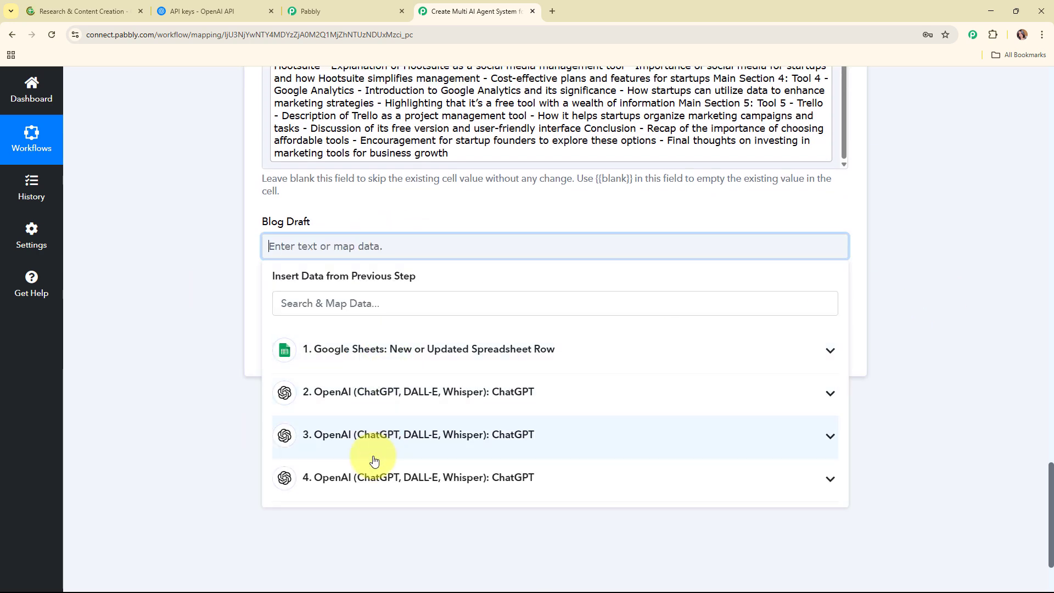
click(377, 473)
scroll(382, 519, down, 2)
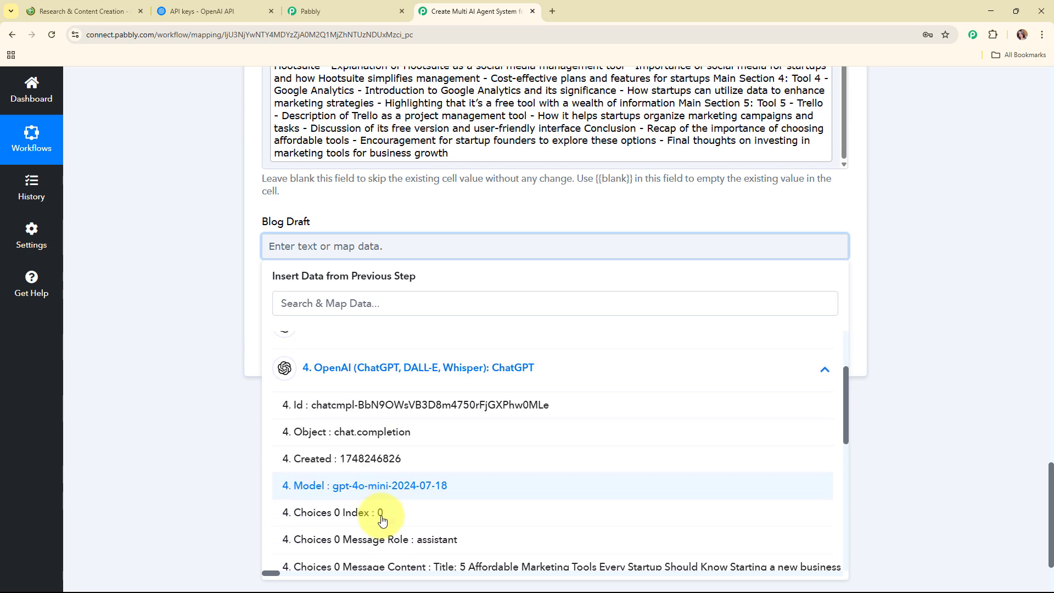
click(384, 567)
click(185, 287)
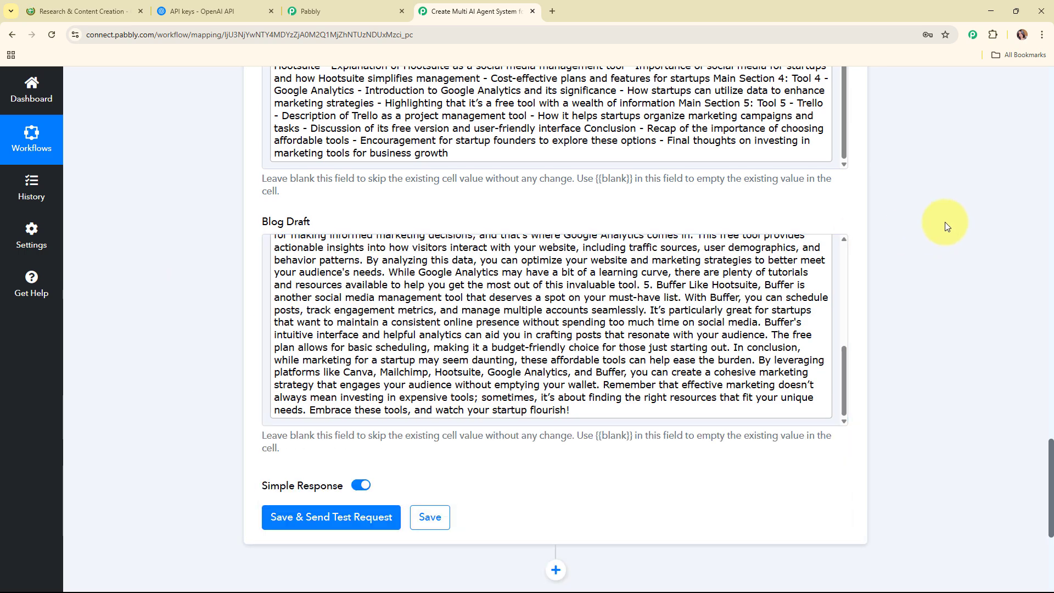
Save the Google Sheets Update Row action with a test request, and collapse its settings.
scroll(944, 223, down, 5)
click(335, 234)
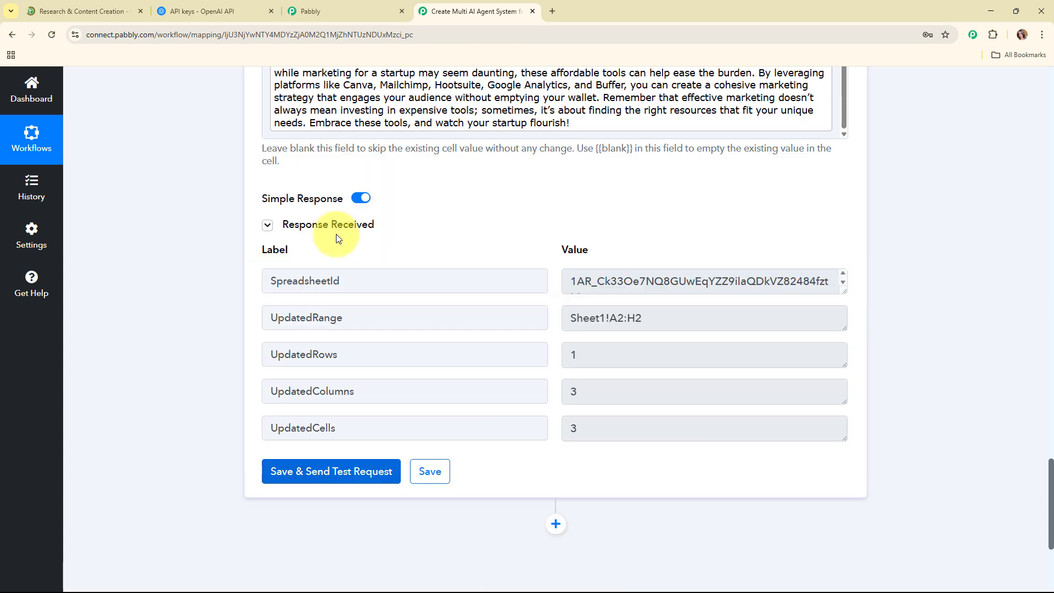
scroll(959, 255, down, 2)
scroll(960, 255, up, 10)
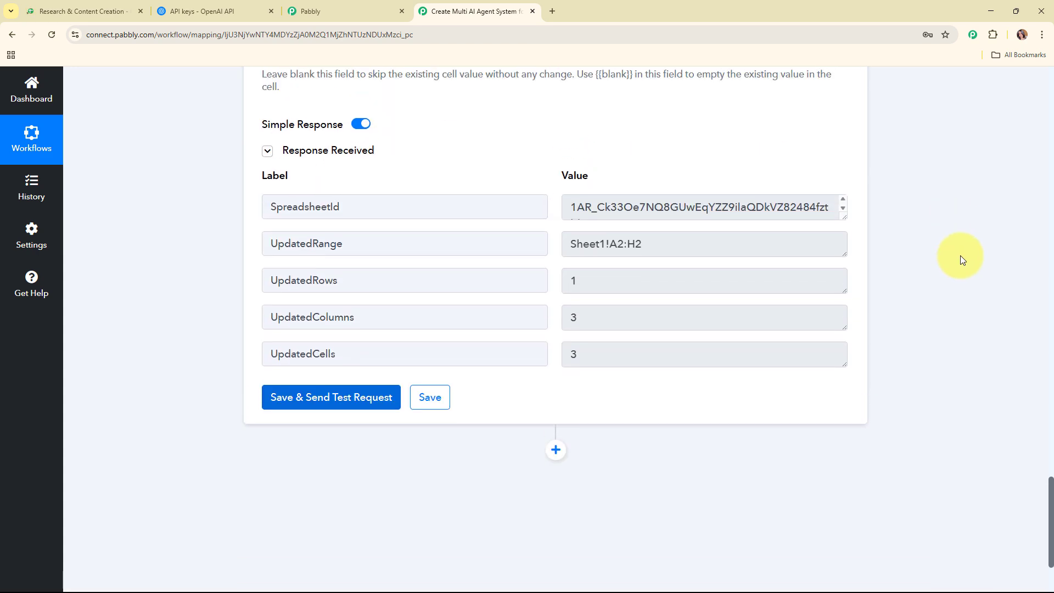
scroll(960, 255, up, 10)
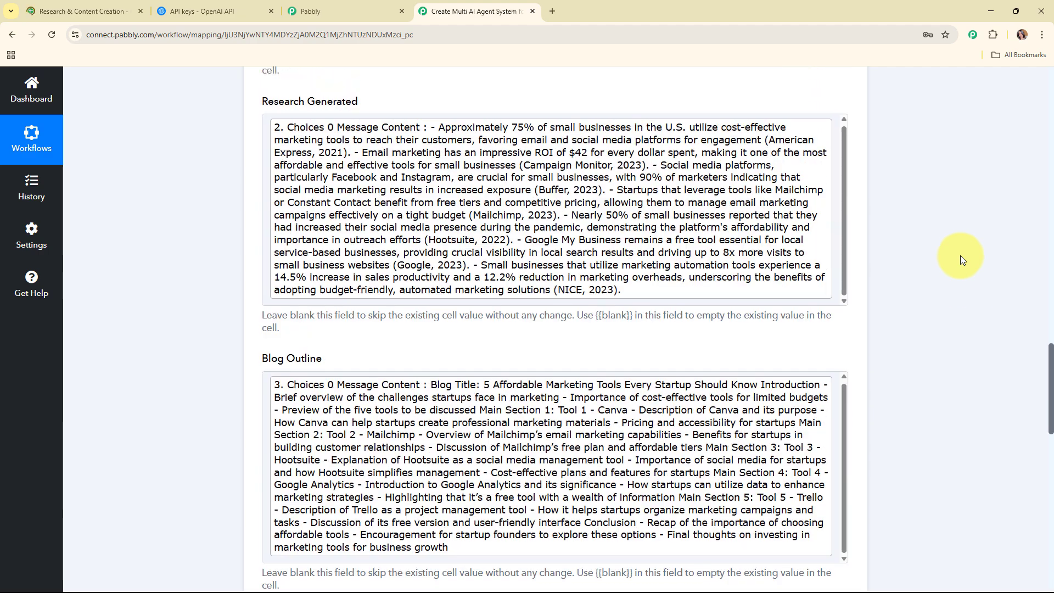
scroll(959, 250, up, 6)
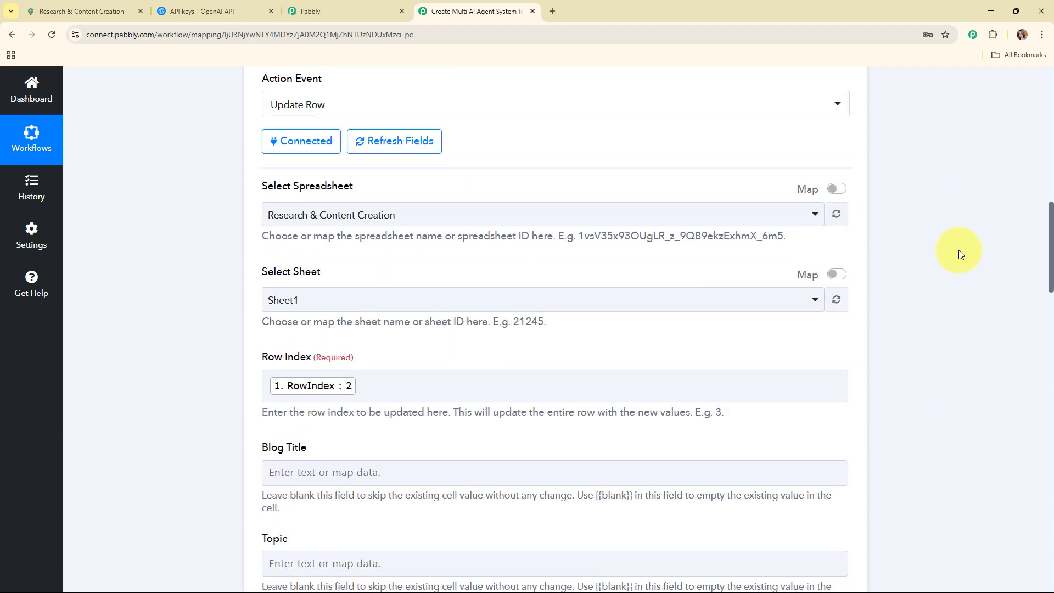
click(779, 148)
scroll(620, 185, up, 5)
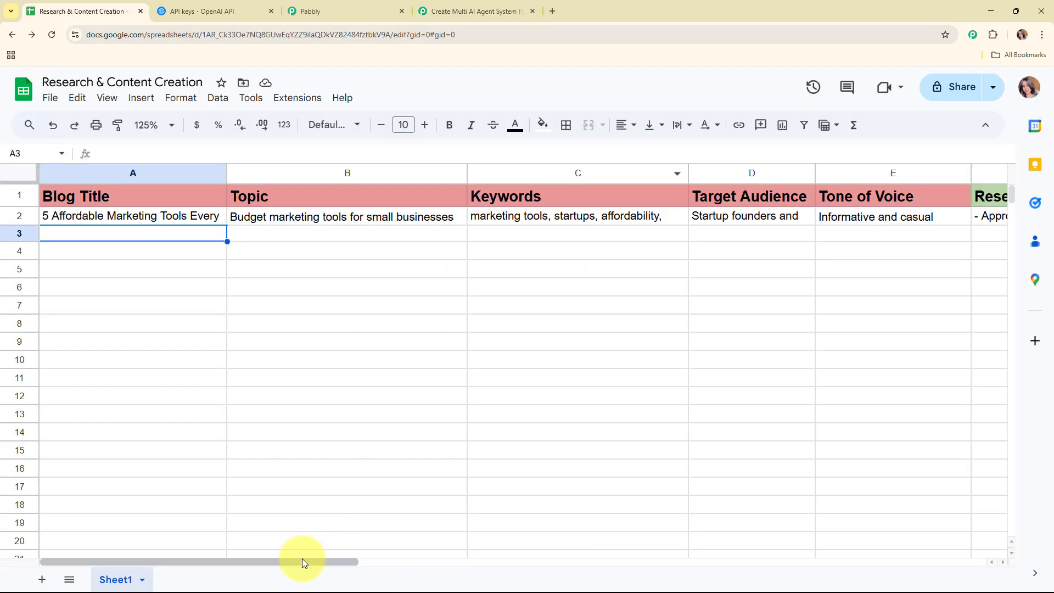
In the Research & Content Creation spreadsheet, examine row 2's Research Generated, Blog Outline and Blog Draft cells.
drag(301, 561, 555, 549)
click(344, 213)
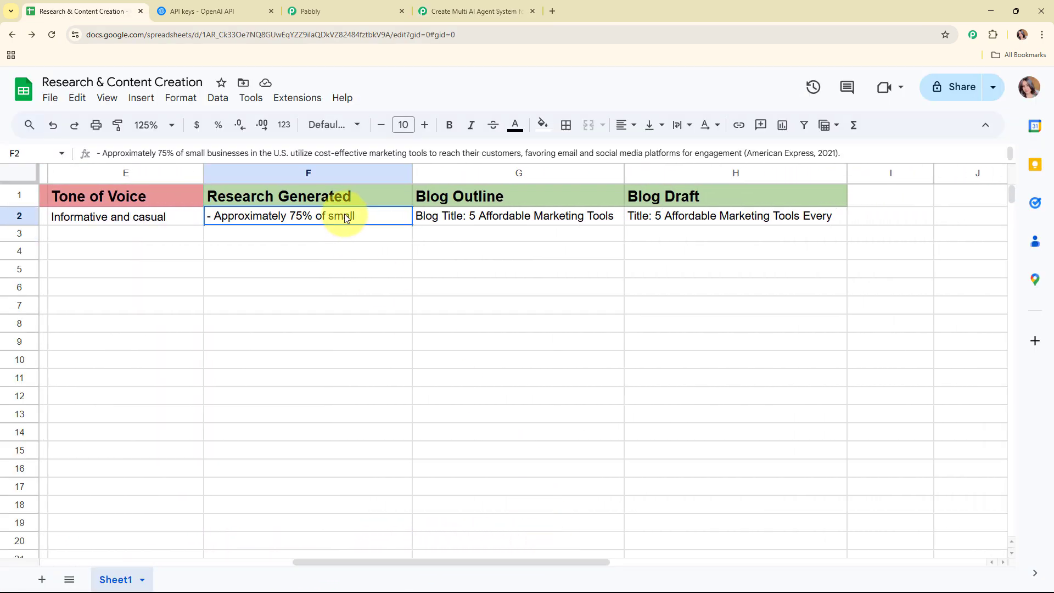
double_click(344, 212)
click(525, 196)
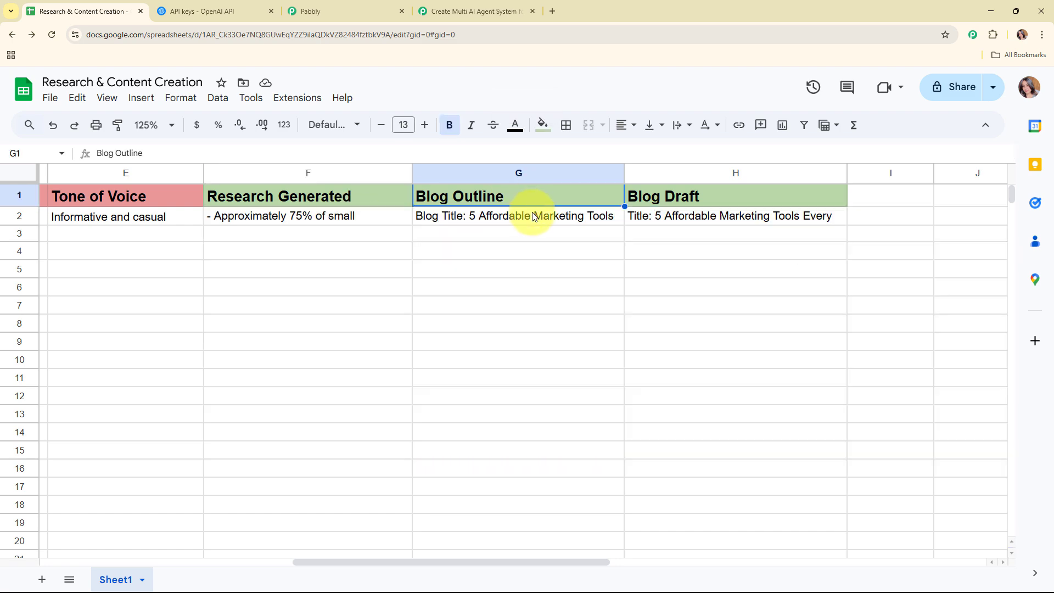
double_click(528, 215)
click(913, 232)
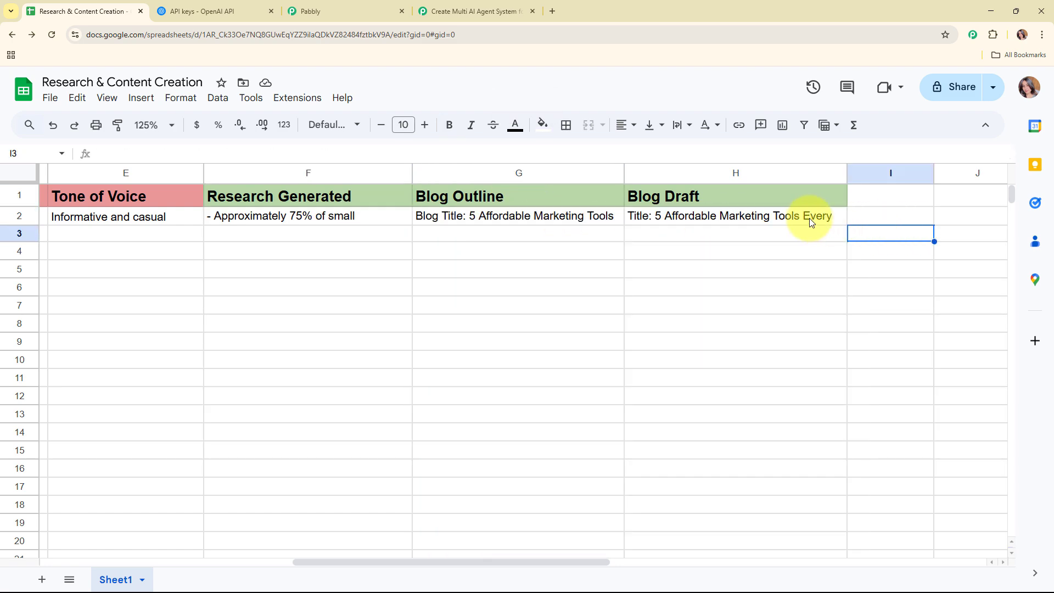
double_click(809, 219)
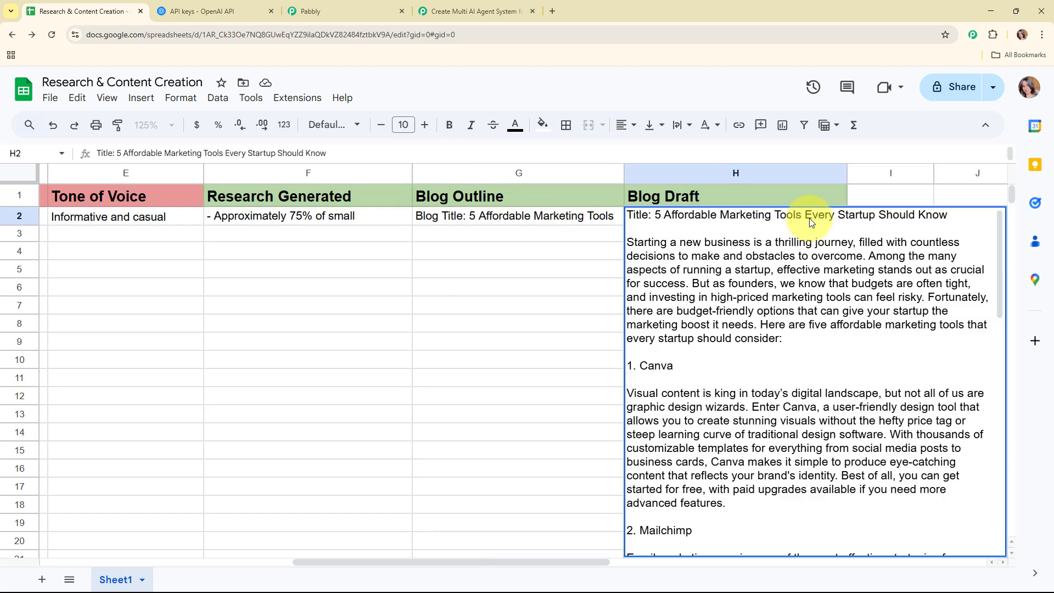
click(123, 233)
drag(296, 561, 47, 277)
click(104, 234)
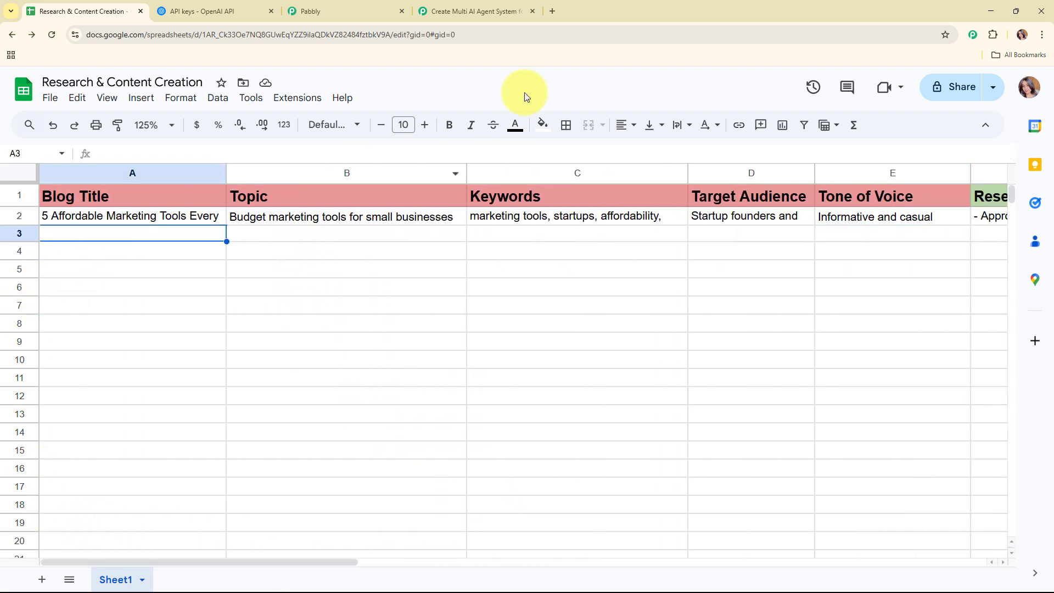
Switch back to Pabbly Connect and review the workflow from its title and Google Sheets trigger through the ChatGPT actions to Update Row.
click(475, 11)
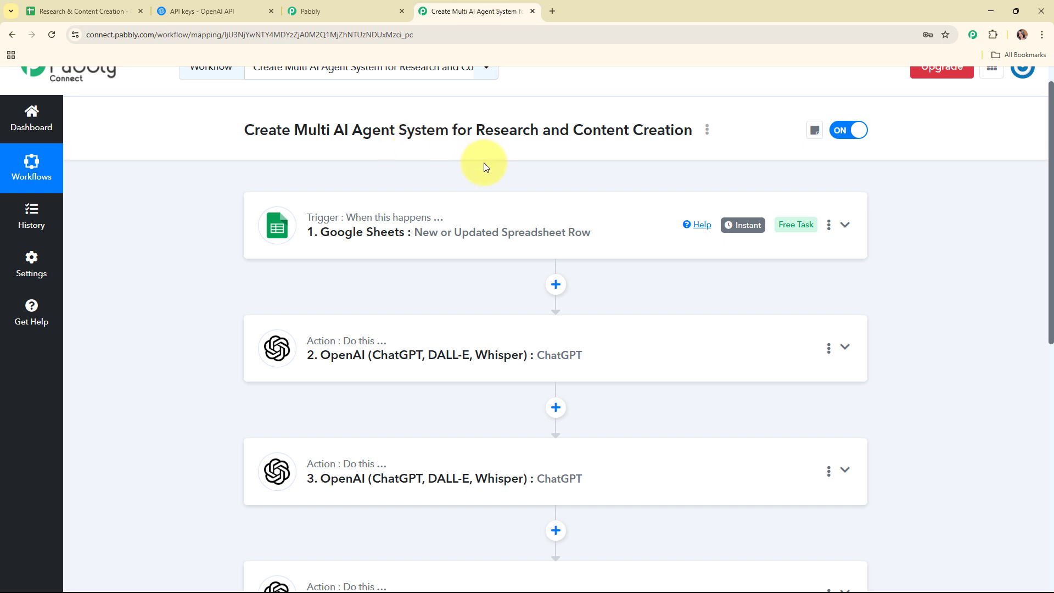
scroll(483, 162, down, 2)
scroll(483, 162, down, 1)
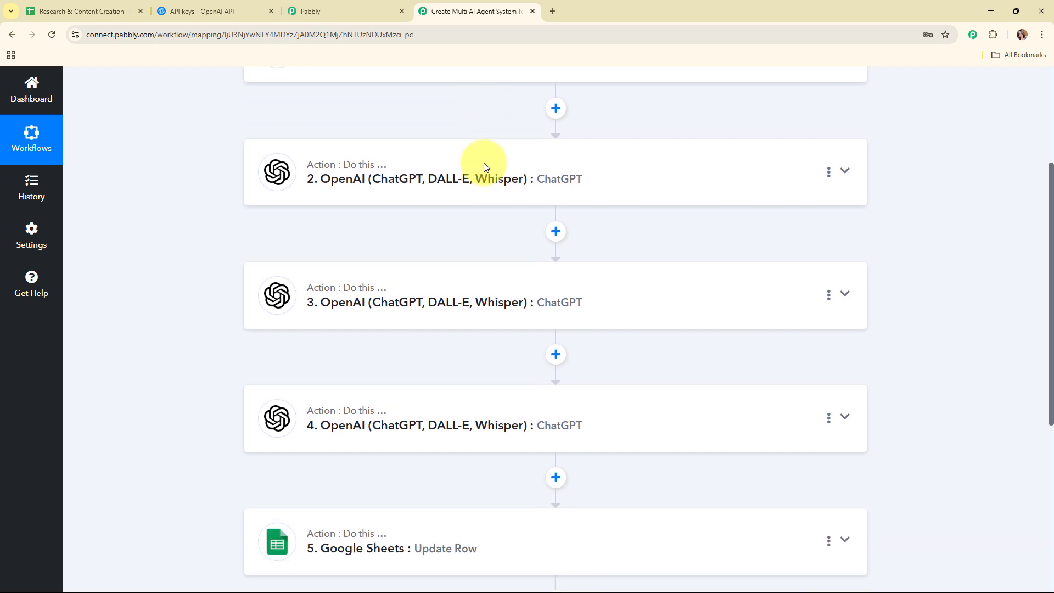
scroll(480, 326, down, 1)
scroll(476, 314, down, 2)
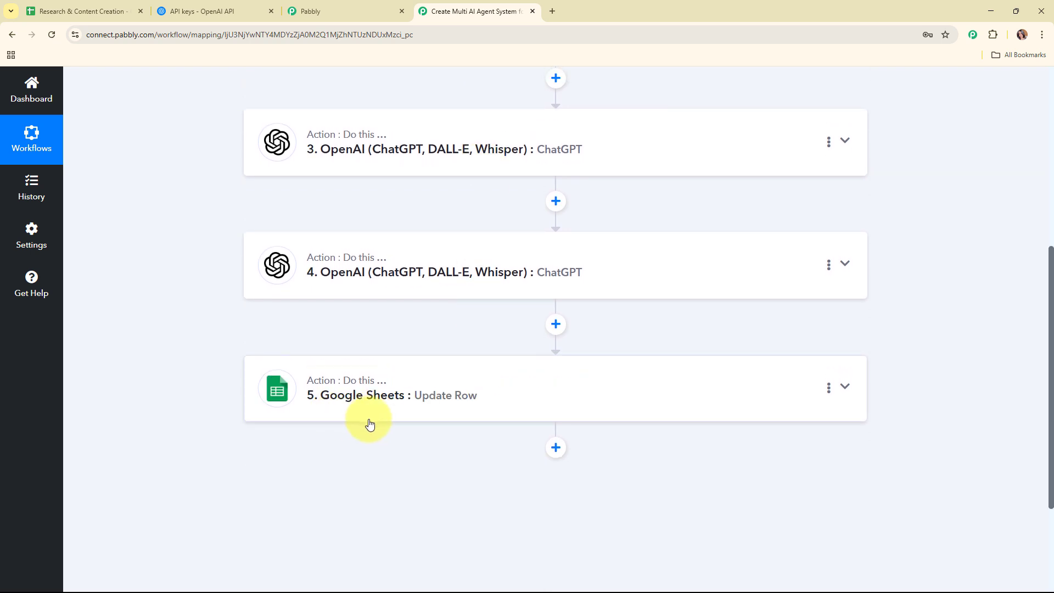
scroll(522, 273, up, 6)
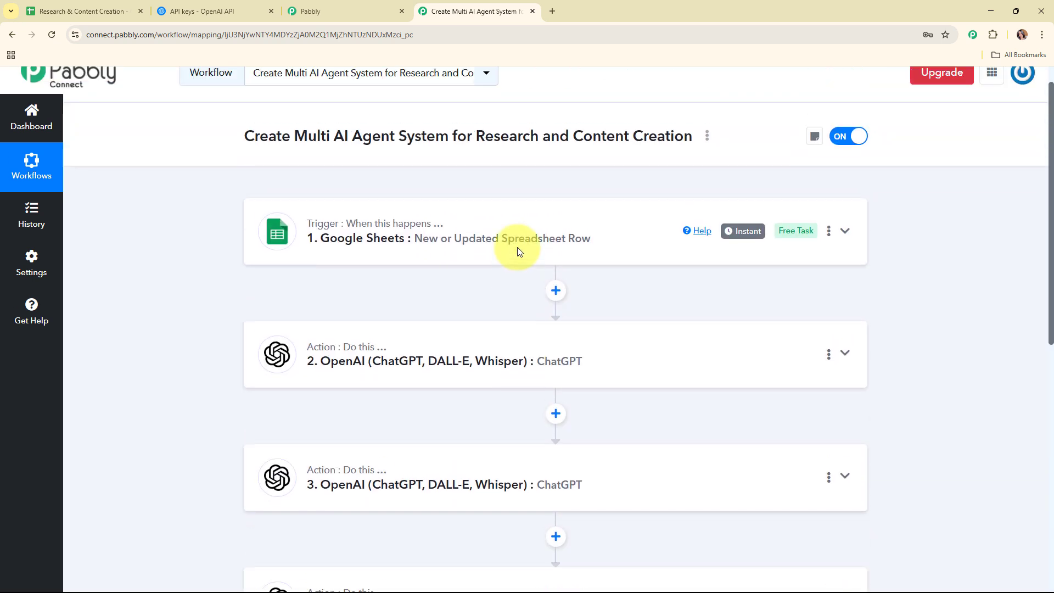
scroll(517, 250, up, 1)
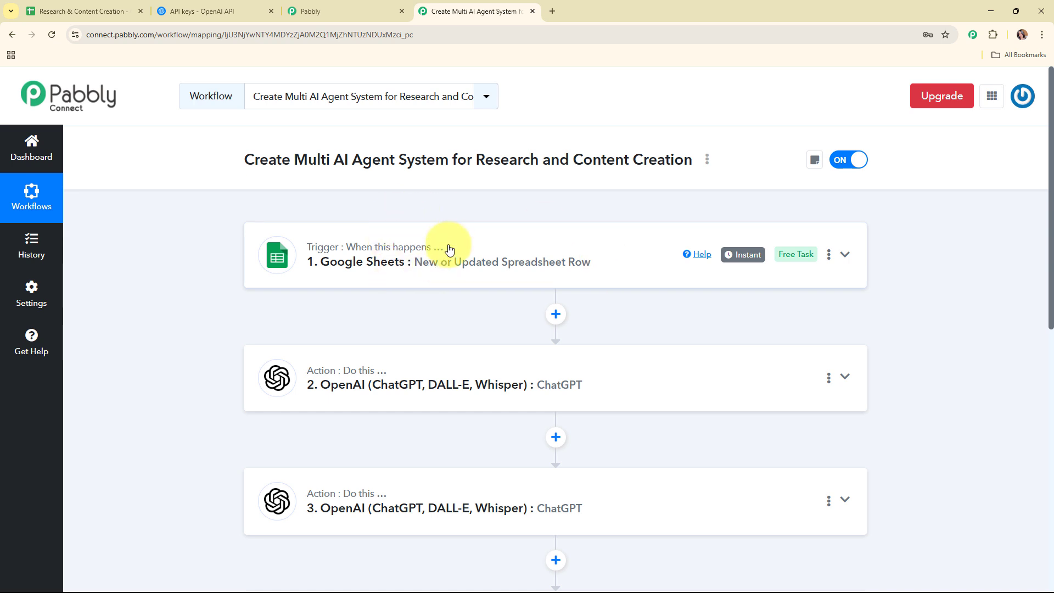
scroll(450, 245, down, 2)
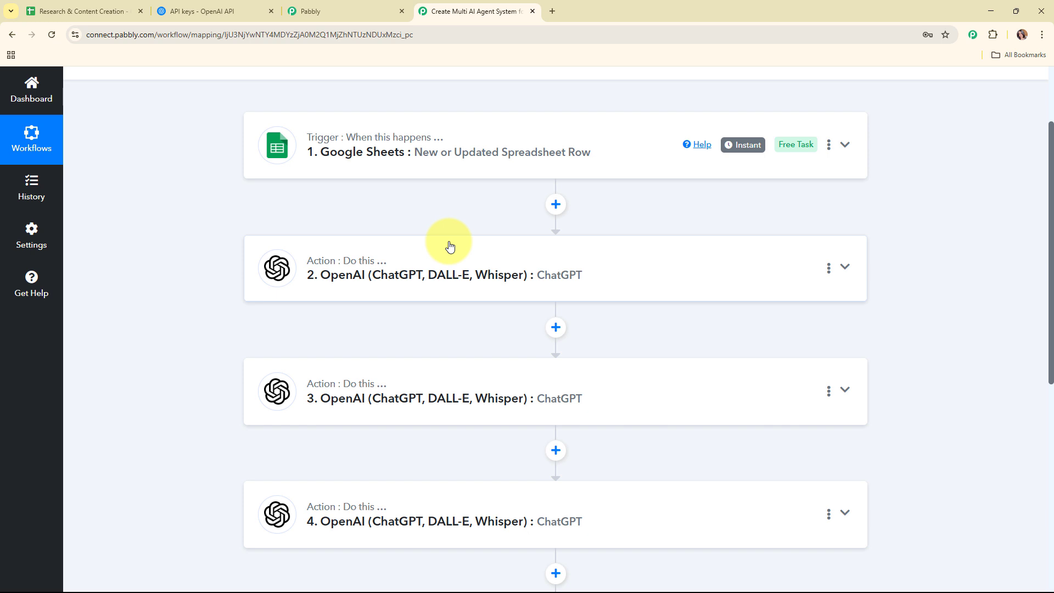
scroll(449, 245, down, 2)
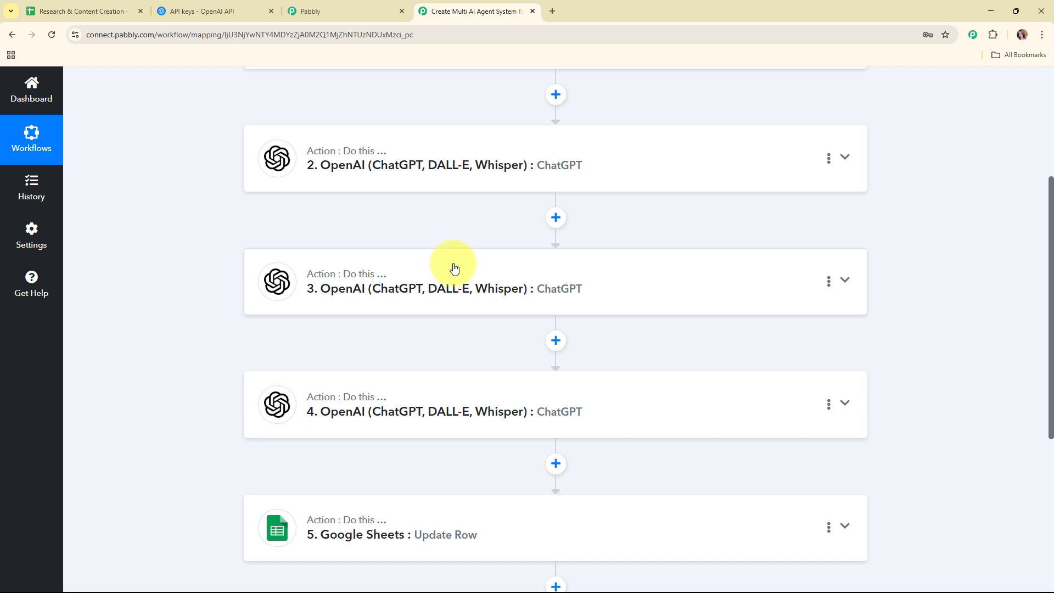
scroll(454, 268, down, 3)
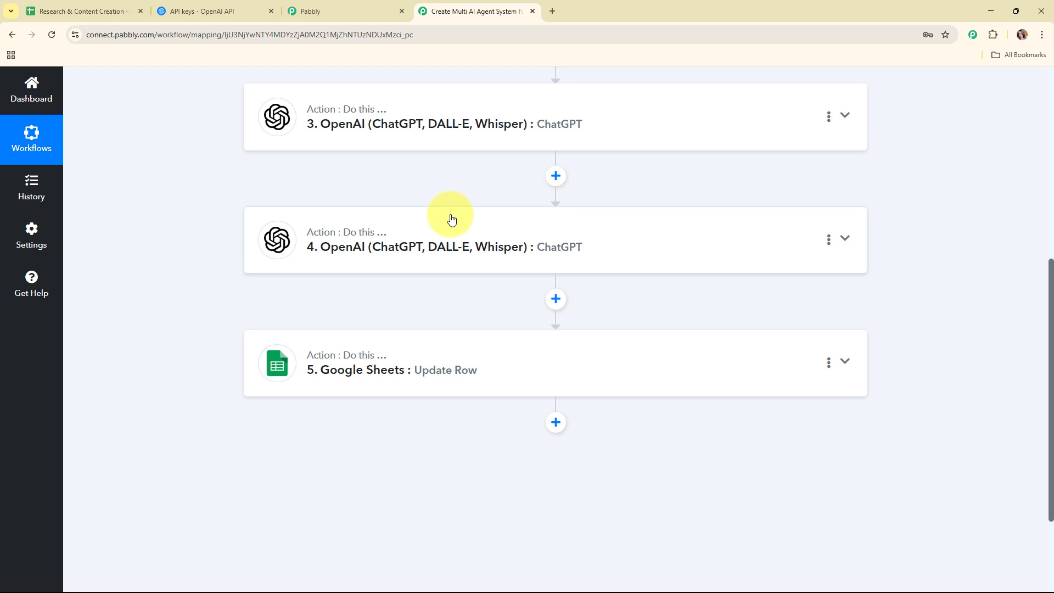
scroll(451, 246, down, 1)
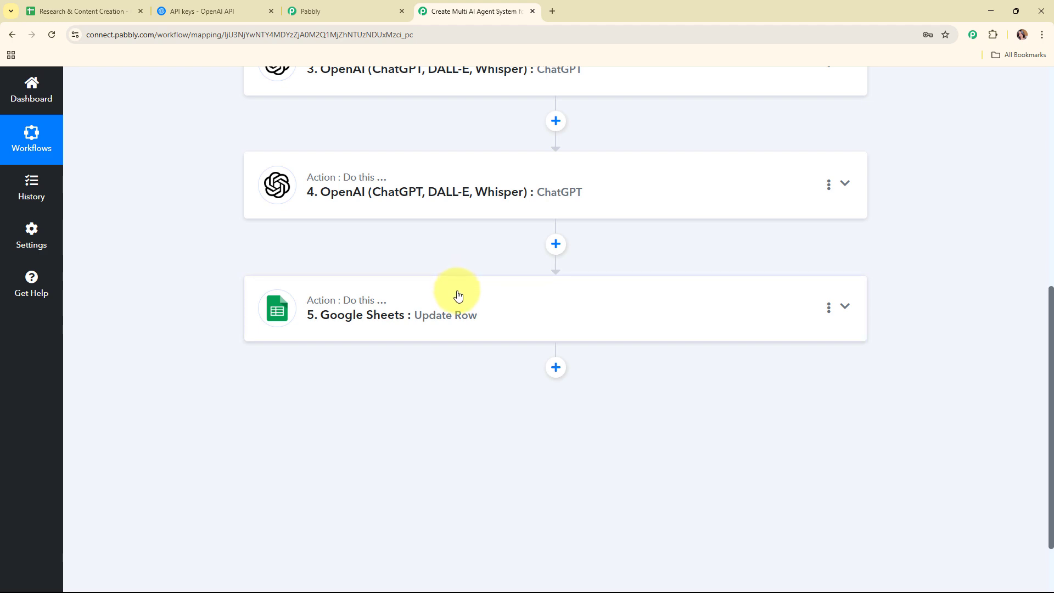
scroll(458, 297, up, 8)
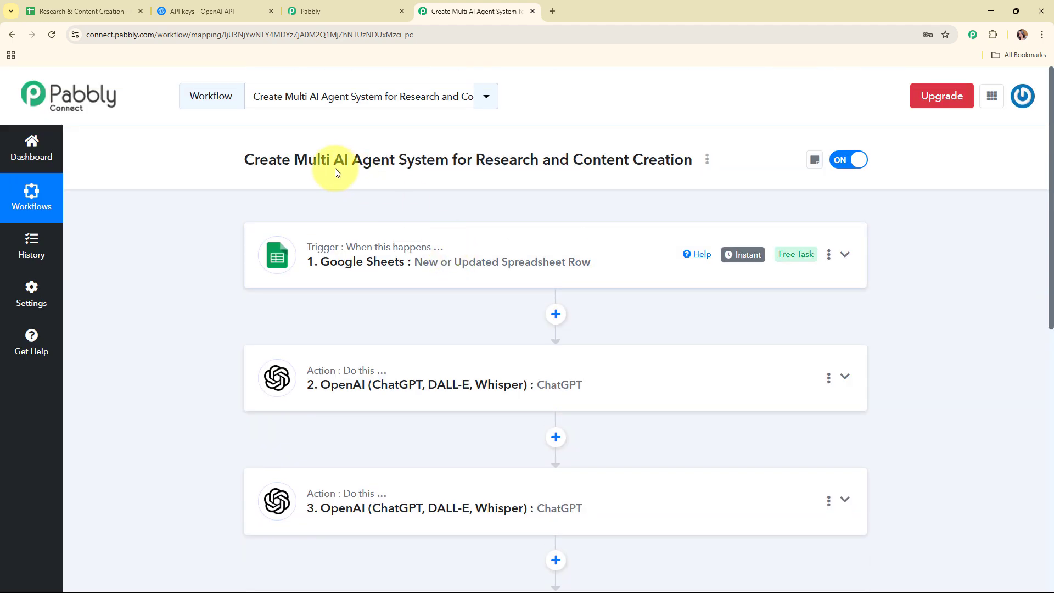
drag(245, 160, 572, 171)
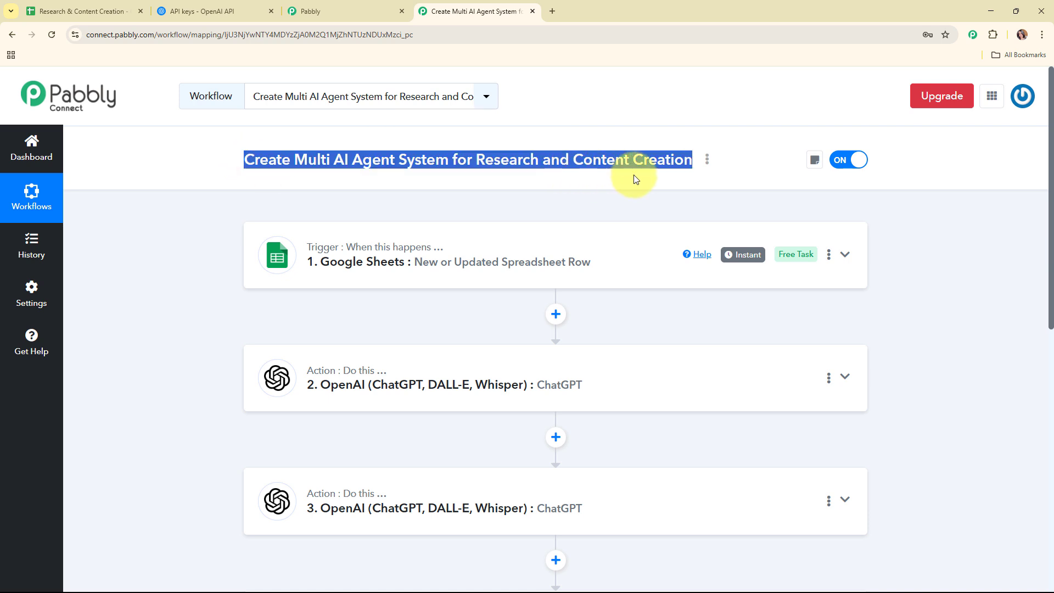
click(692, 205)
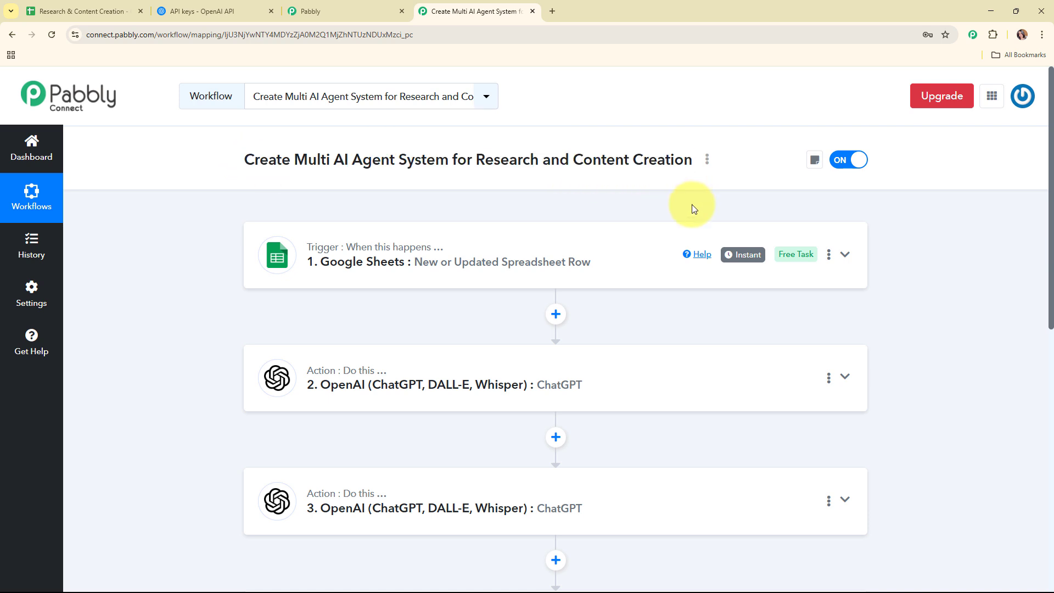